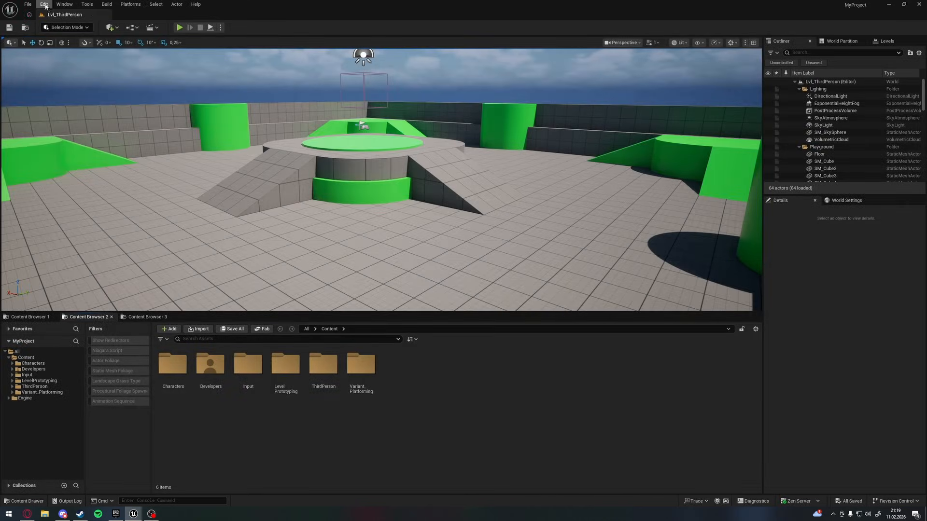
# - Find the physical surface types in the project settings by searching for "physical" and name SurfaceType1 "Grass"
pyautogui.click(45, 5)
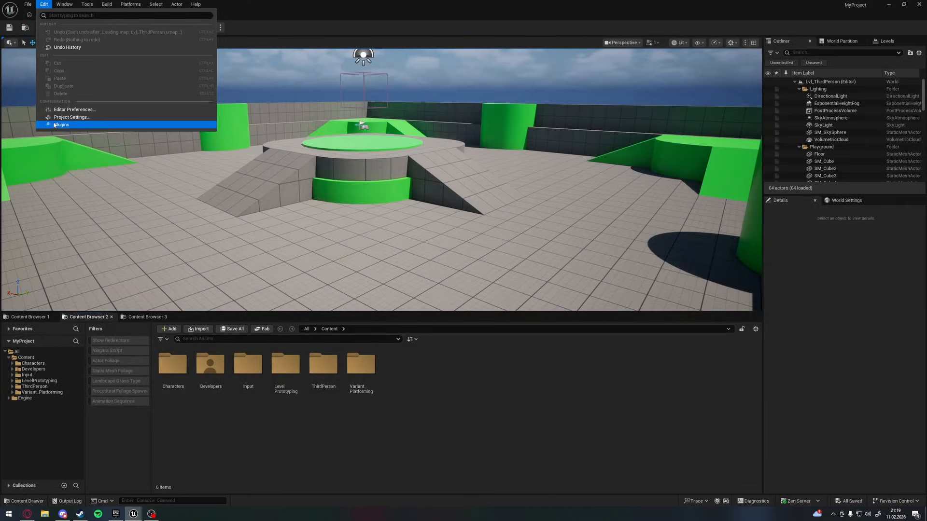
pyautogui.click(60, 118)
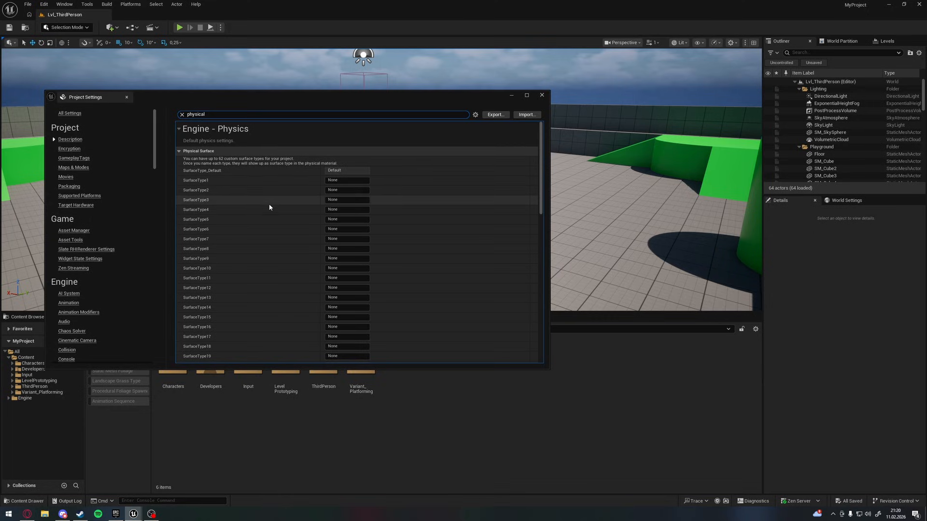
pyautogui.scroll(-3, 269, 213)
pyautogui.scroll(3, 271, 207)
pyautogui.click(332, 179)
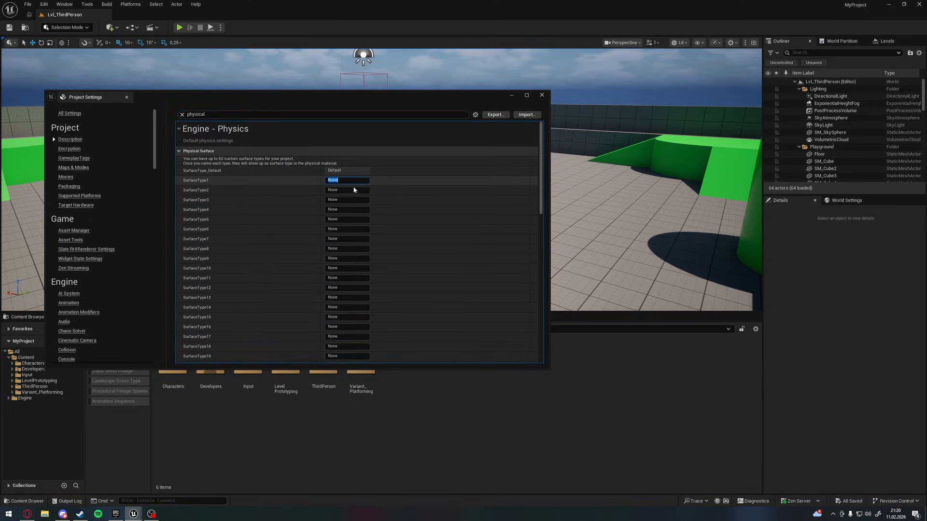
pyautogui.write('Grass')
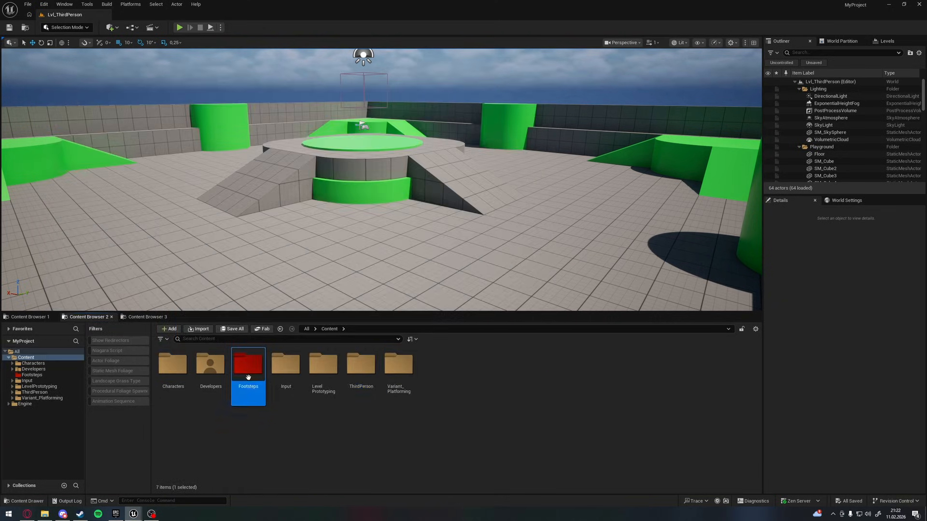
# - Create a new material named M_Surface inside the Footsteps folder
pyautogui.doubleClick(248, 377)
pyautogui.rightClick(306, 393)
pyautogui.click(337, 211)
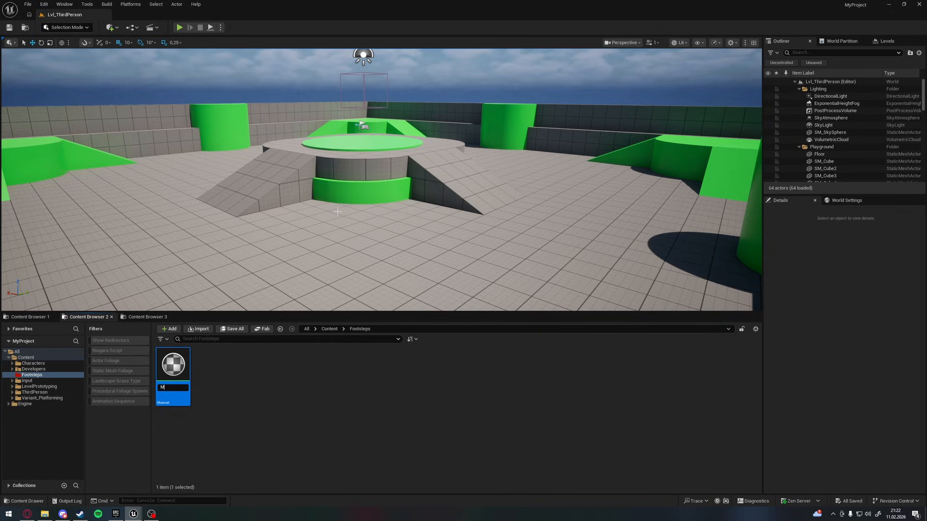
pyautogui.write('M_Surfac')
pyautogui.write('e')
pyautogui.press('Return')
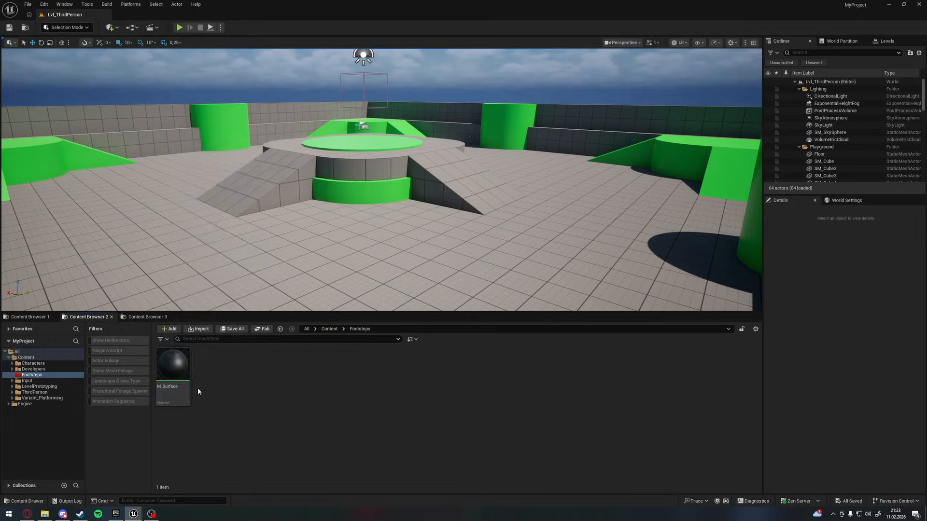
# - Create a material instance of M_Surface and name it MI_Grass
pyautogui.rightClick(179, 386)
pyautogui.click(208, 150)
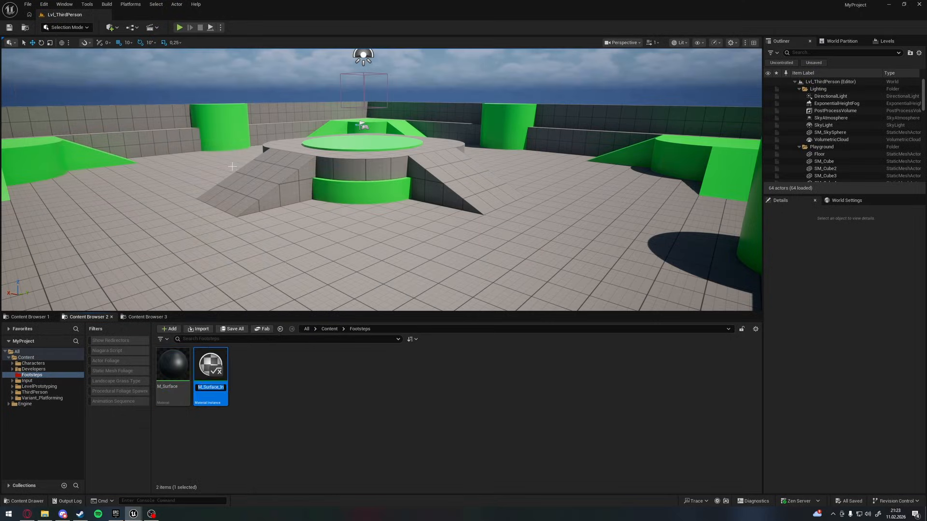
pyautogui.write('MI_Grass')
pyautogui.press('Return')
# - Duplicate the MI_Grass instance twice and rename the copies MI_Snow and MI_Water
pyautogui.hotkey('ctrl', 'd')
pyautogui.hotkey('ctrl', 'd')
pyautogui.click(256, 374)
pyautogui.press('F2')
pyautogui.write('MI_')
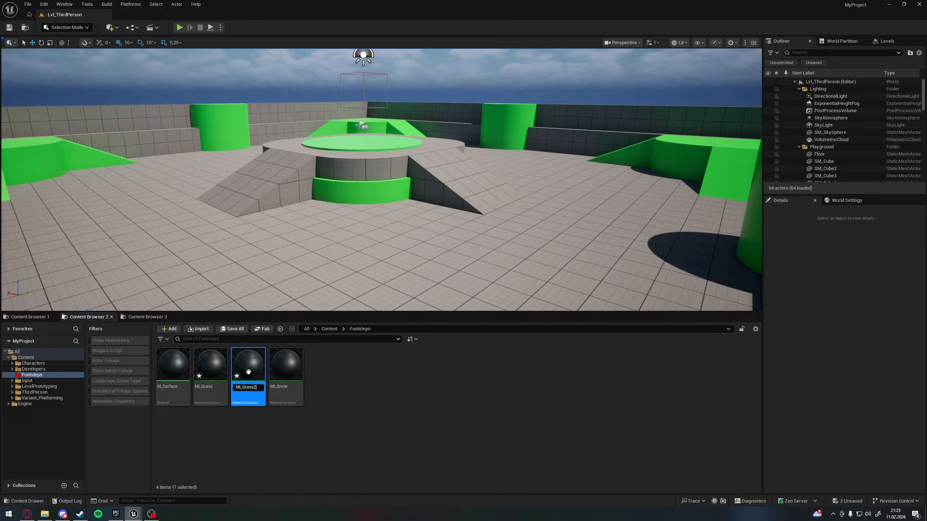
pyautogui.click(367, 436)
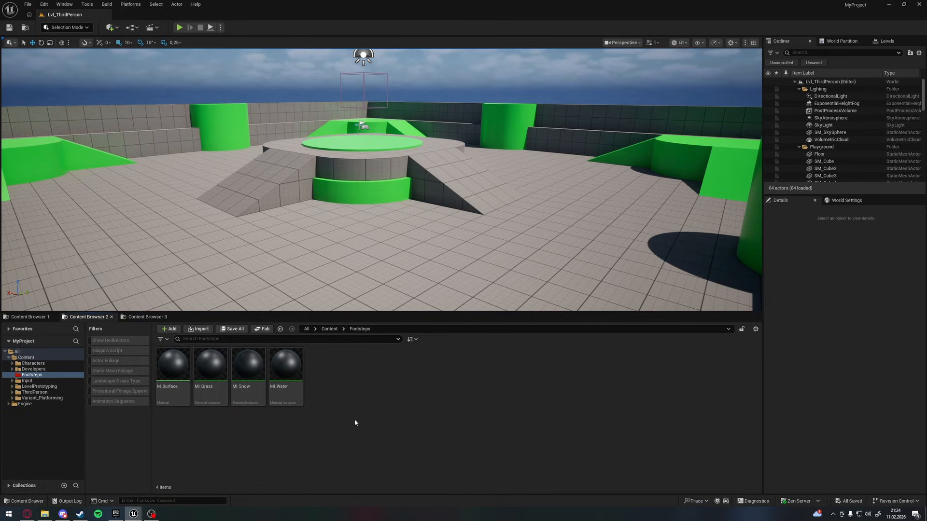
# - Create a physical material of class PhysicalMaterial in the Footsteps folder and name it PA_Grass
pyautogui.rightClick(356, 372)
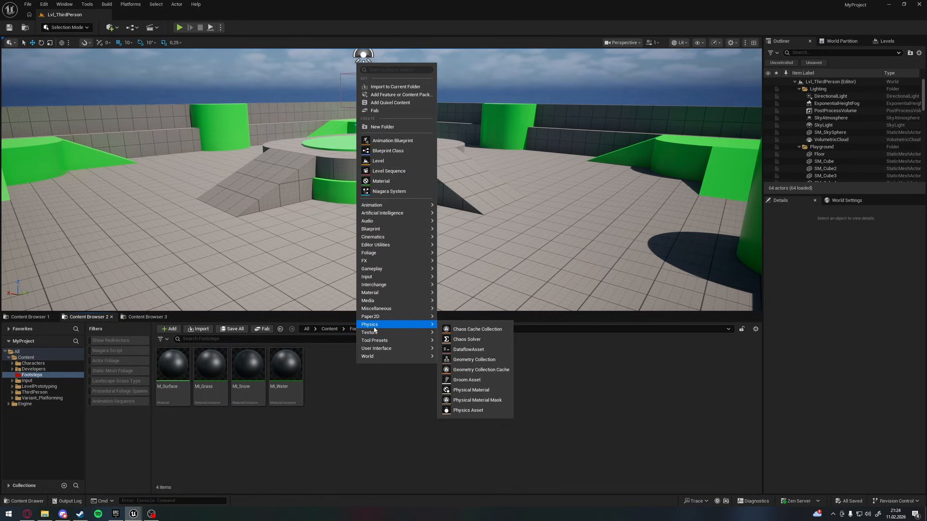
pyautogui.click(478, 390)
pyautogui.click(374, 205)
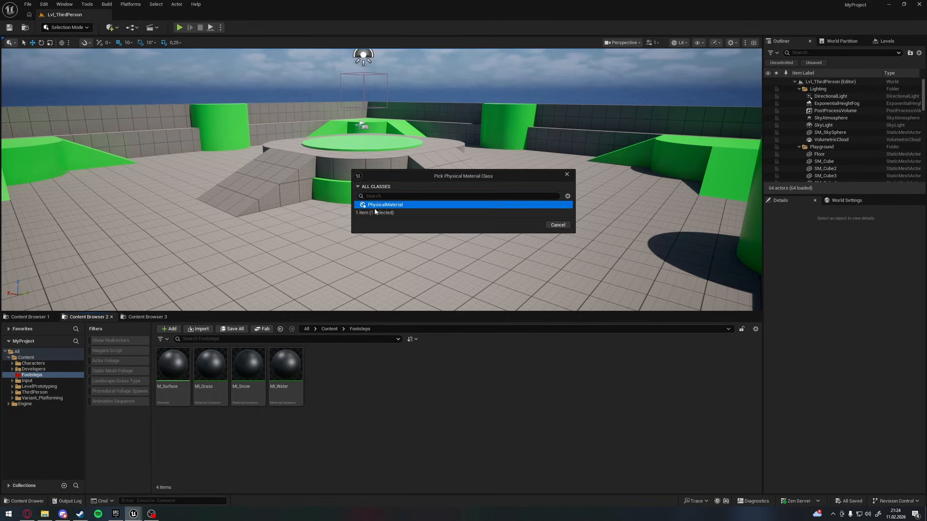
pyautogui.click(531, 225)
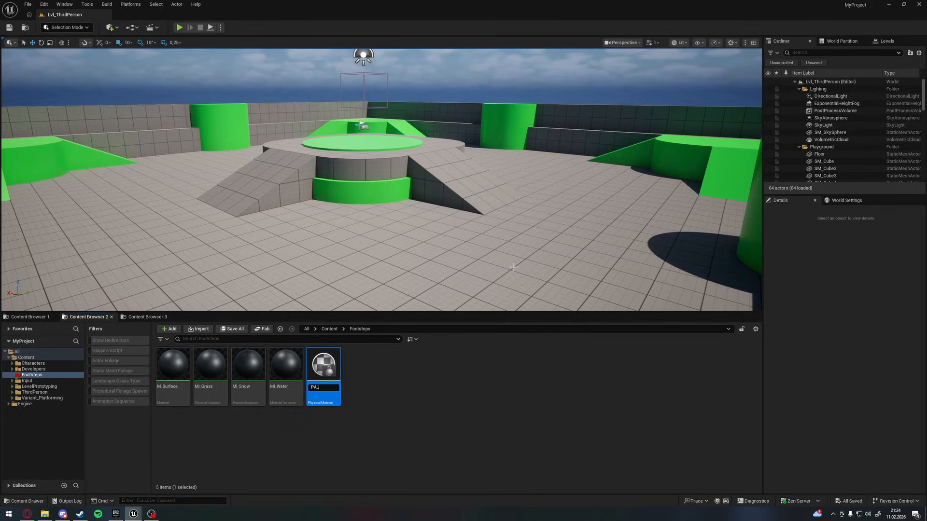
pyautogui.write('PA_Grass')
pyautogui.press('Return')
# - Make two copies of the PA_Grass physical material and rename one of them PA_Snow
pyautogui.click(332, 369)
pyautogui.hotkey('ctrl', 'c')
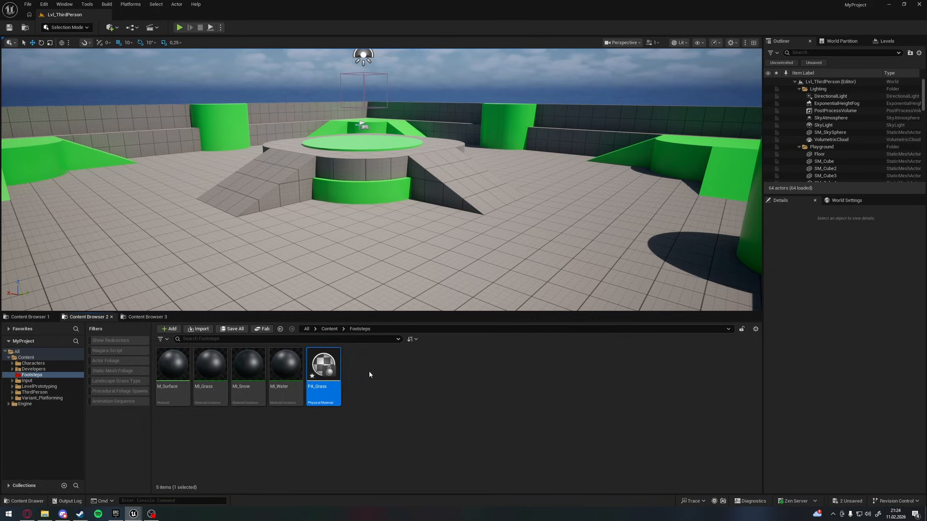
pyautogui.hotkey('ctrl', 'v')
pyautogui.click(361, 366)
pyautogui.hotkey('ctrl', 'c')
pyautogui.hotkey('ctrl', 'v')
pyautogui.press('F2')
pyautogui.write('PA_G')
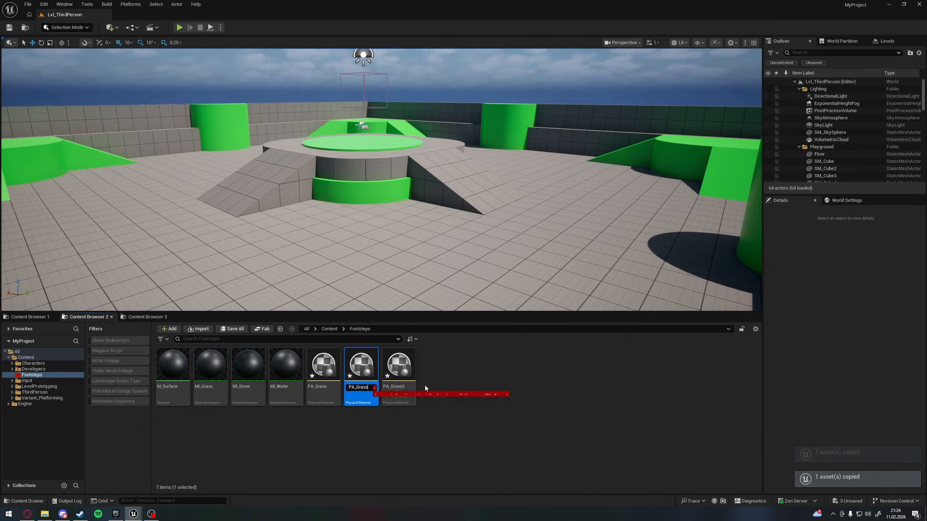
pyautogui.press('BackSpace')
pyautogui.write('Snow')
pyautogui.press('Return')
# - Rename the remaining PA_Grass copy as PA_Water
pyautogui.click(361, 384)
pyautogui.press('F2')
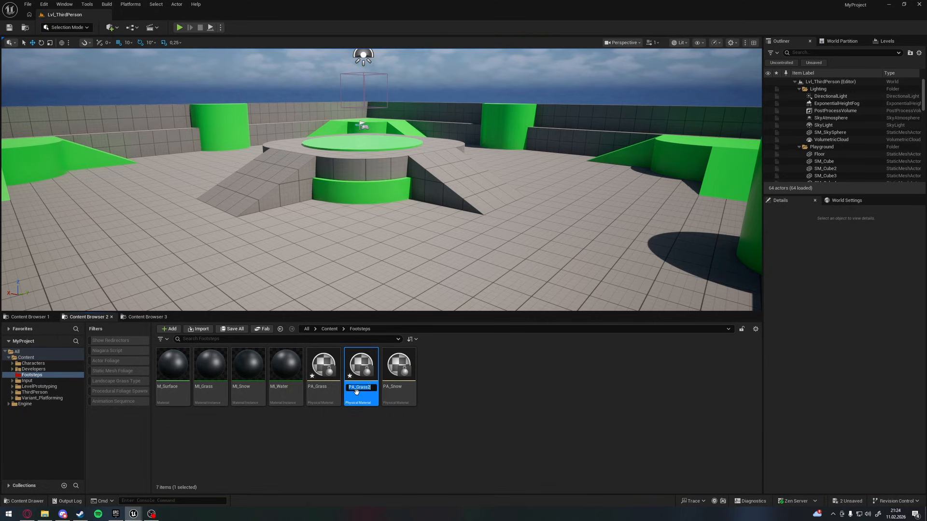
pyautogui.moveTo(356, 388); pyautogui.dragTo(422, 394)
pyautogui.write('Water')
pyautogui.press('Return')
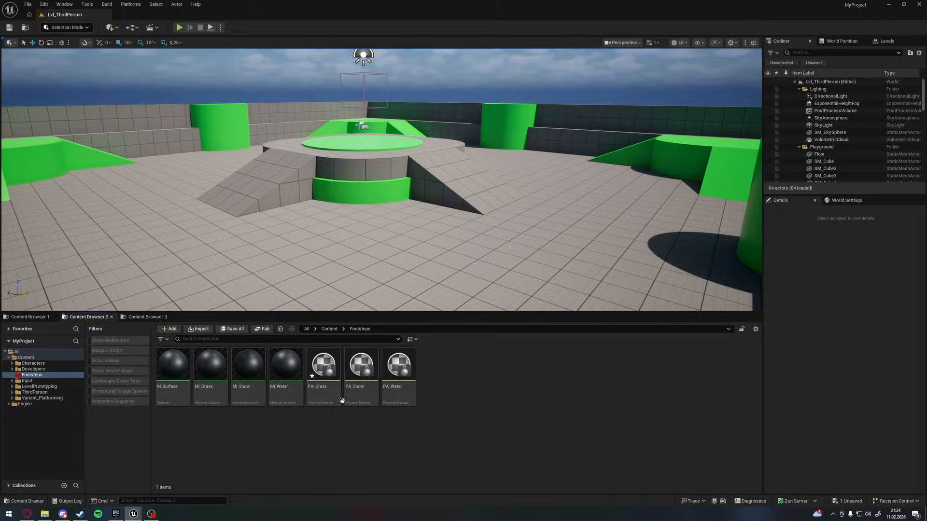
# - Set the surface type of the PA_Grass physical material to Grass
pyautogui.doubleClick(322, 380)
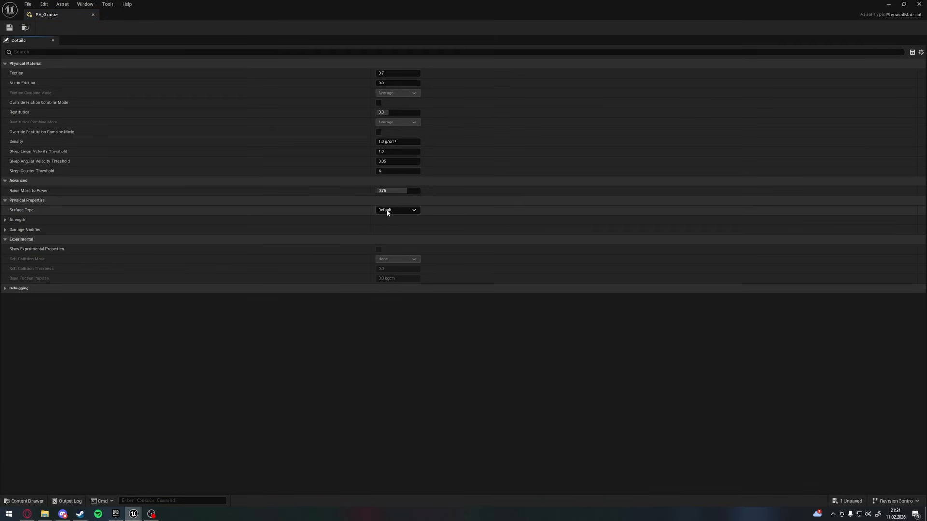
pyautogui.click(387, 211)
pyautogui.click(385, 226)
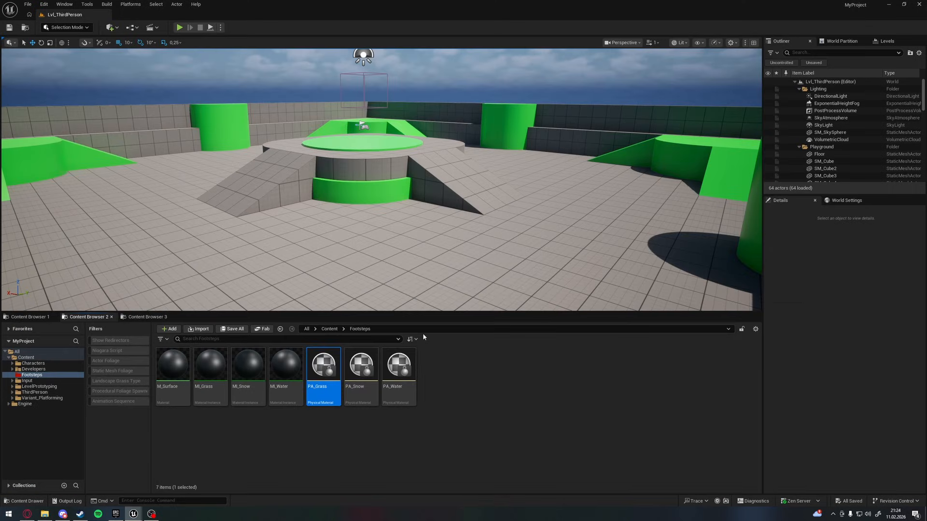
pyautogui.click(362, 366)
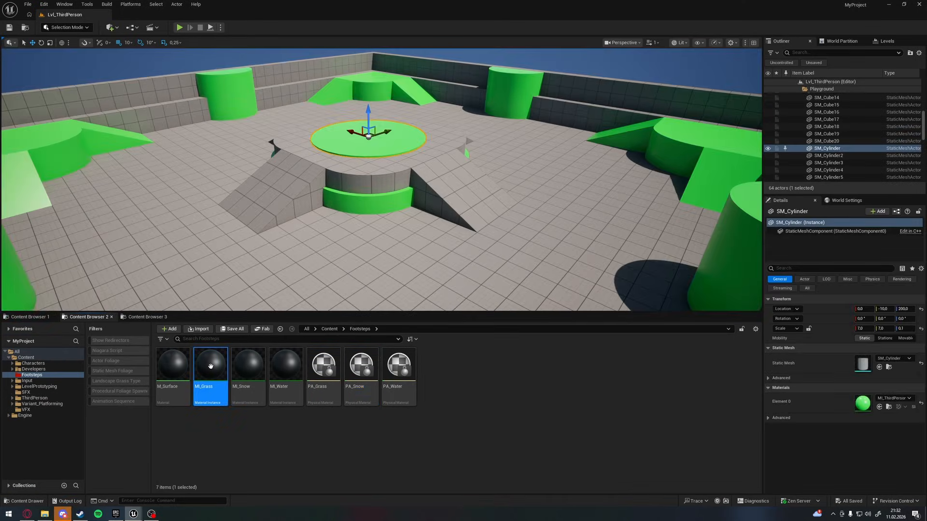
# - Assign PA_Grass as the physical material of MI_Grass and set its color to bright green (R 0.246, G 1.0, B 0.0)
pyautogui.doubleClick(210, 366)
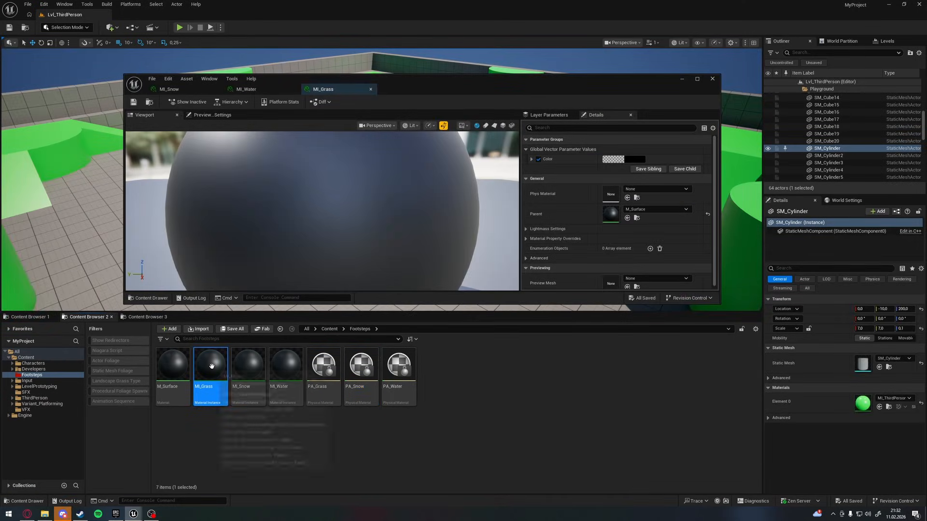
pyautogui.moveTo(324, 365); pyautogui.dragTo(626, 194)
pyautogui.click(631, 160)
pyautogui.click(665, 248)
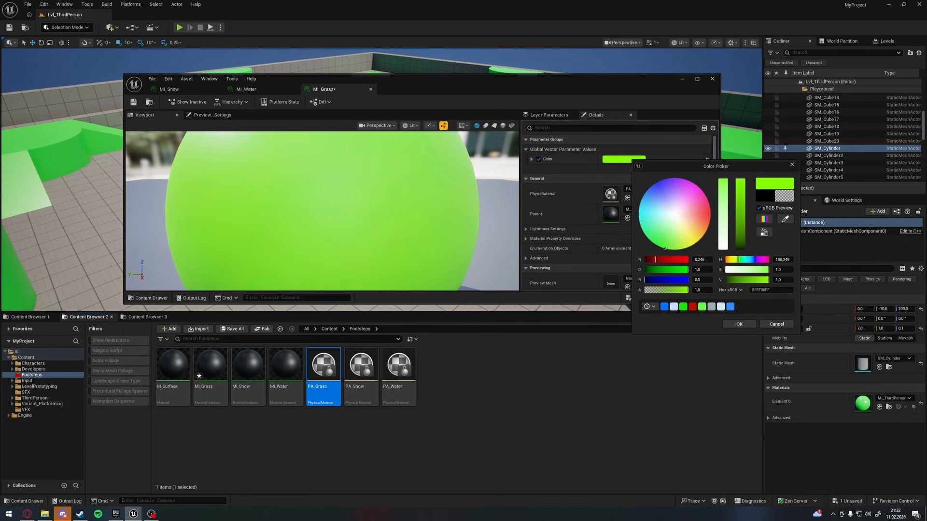
pyautogui.click(739, 324)
# - Set the color of MI_Snow to near-white and assign PA_Snow as its physical material
pyautogui.doubleClick(248, 366)
pyautogui.click(636, 159)
pyautogui.click(652, 210)
pyautogui.moveTo(727, 196); pyautogui.dragTo(726, 242)
pyautogui.click(744, 325)
pyautogui.moveTo(361, 371); pyautogui.dragTo(658, 195)
# - Set the color of MI_Water to light blue and assign PA_Water as its physical material
pyautogui.doubleClick(286, 371)
pyautogui.click(624, 159)
pyautogui.click(652, 193)
pyautogui.click(652, 200)
pyautogui.click(734, 323)
pyautogui.moveTo(399, 371); pyautogui.dragTo(621, 196)
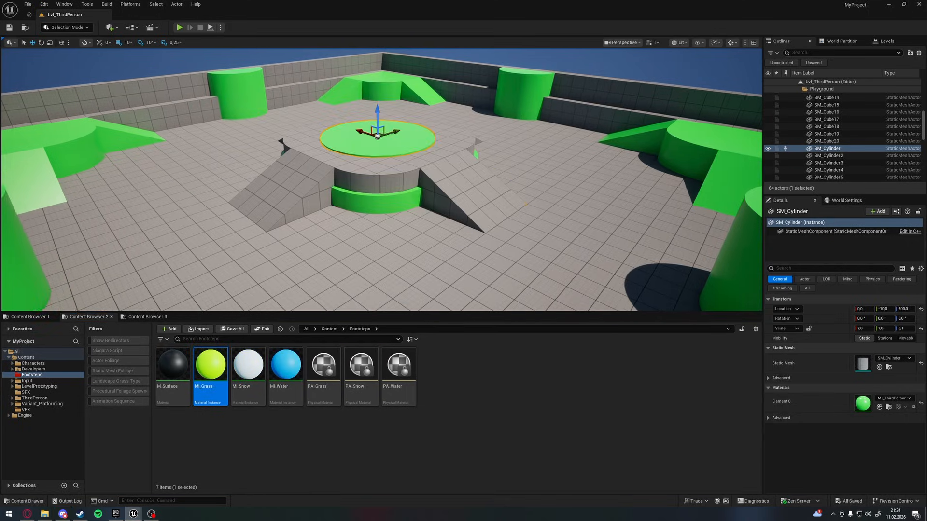
# - Delete the ramps and wall pieces around the central platform below the green disc
pyautogui.click(475, 203)
pyautogui.press('Delete')
pyautogui.click(396, 181)
pyautogui.press('Delete')
pyautogui.click(447, 144)
pyautogui.press('Delete')
pyautogui.click(289, 189)
pyautogui.press('Delete')
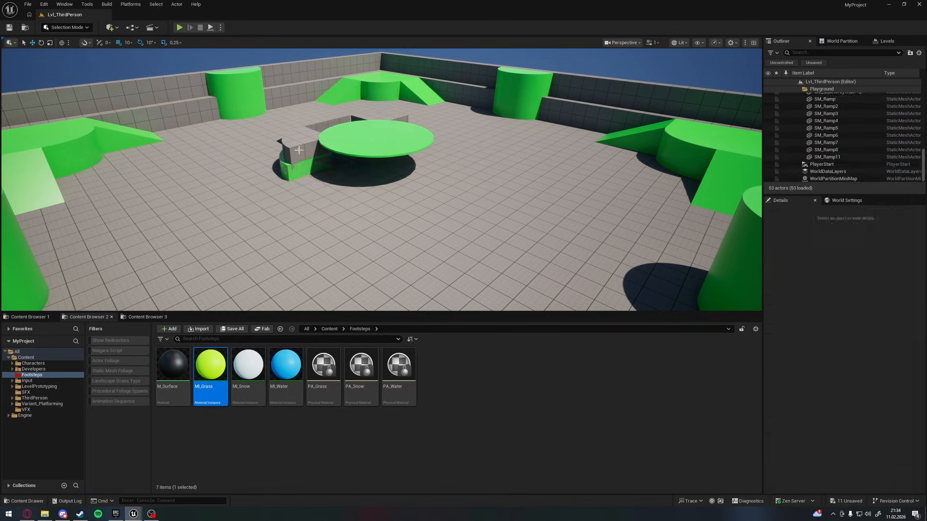
# - Lower the central green disc to floor level and delete the leftover platform piece beside it
pyautogui.click(385, 142)
pyautogui.moveTo(376, 117); pyautogui.dragTo(375, 143)
pyautogui.click(382, 133)
pyautogui.press('Delete')
# - Duplicate the flat green disc sideways to form a row of three discs on the floor
pyautogui.moveTo(386, 193); pyautogui.dragTo(394, 251, button='right')
pyautogui.click(394, 203)
pyautogui.keyDown('alt'); pyautogui.moveTo(420, 196); pyautogui.dragTo(621, 184); pyautogui.keyUp('alt')
# - Apply MI_Grass to the left disc, MI_Snow to the middle disc and MI_Water to the right disc
pyautogui.moveTo(210, 371); pyautogui.dragTo(188, 217)
pyautogui.moveTo(248, 371); pyautogui.dragTo(380, 203)
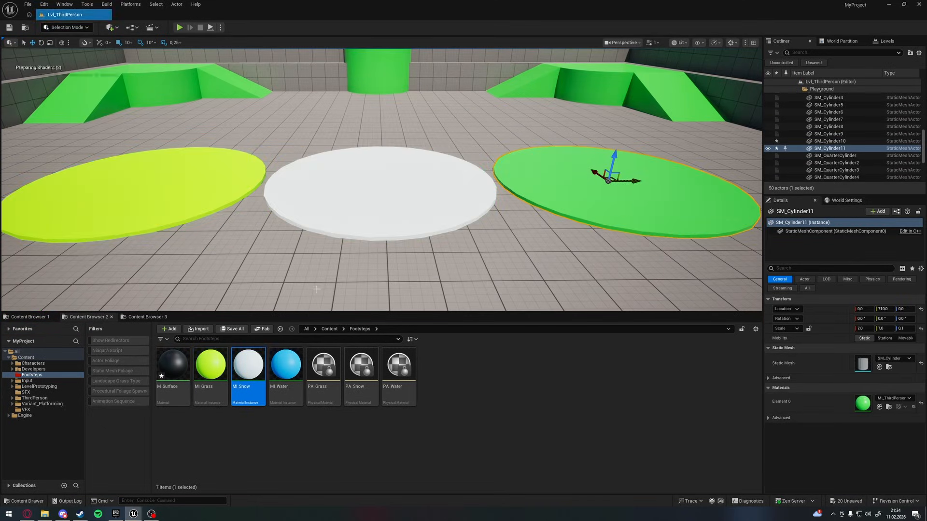
pyautogui.moveTo(286, 370); pyautogui.dragTo(603, 208)
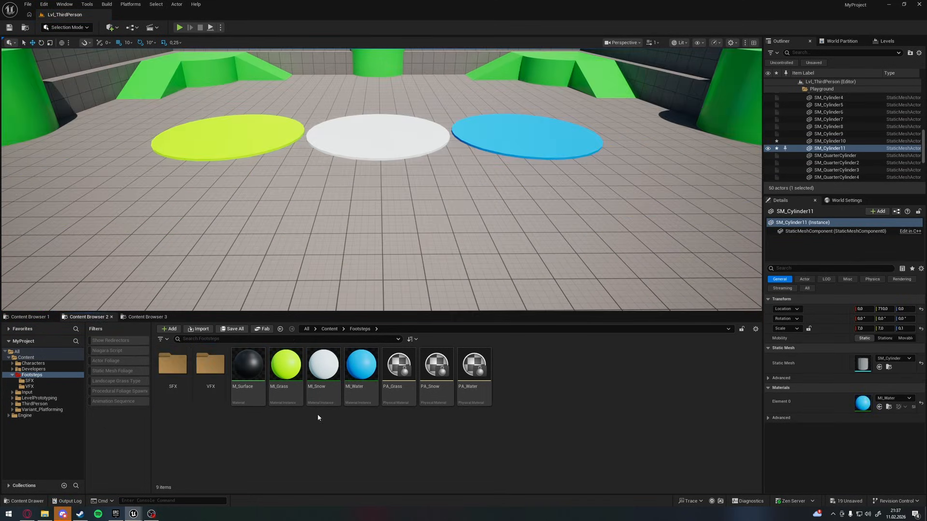
# - Create a single sound cue named SC_Grass from the three S_Grass sounds in the SFX folder
pyautogui.doubleClick(210, 366)
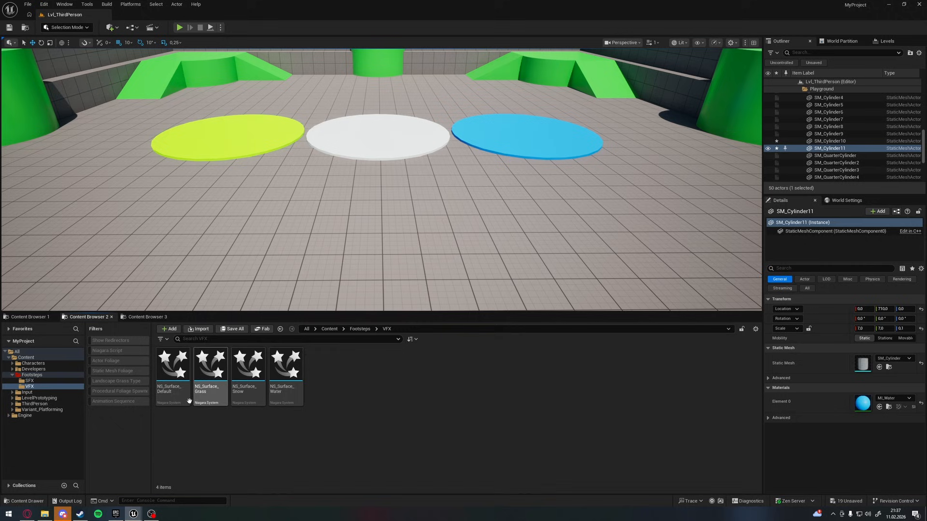
pyautogui.click(359, 329)
pyautogui.doubleClick(172, 364)
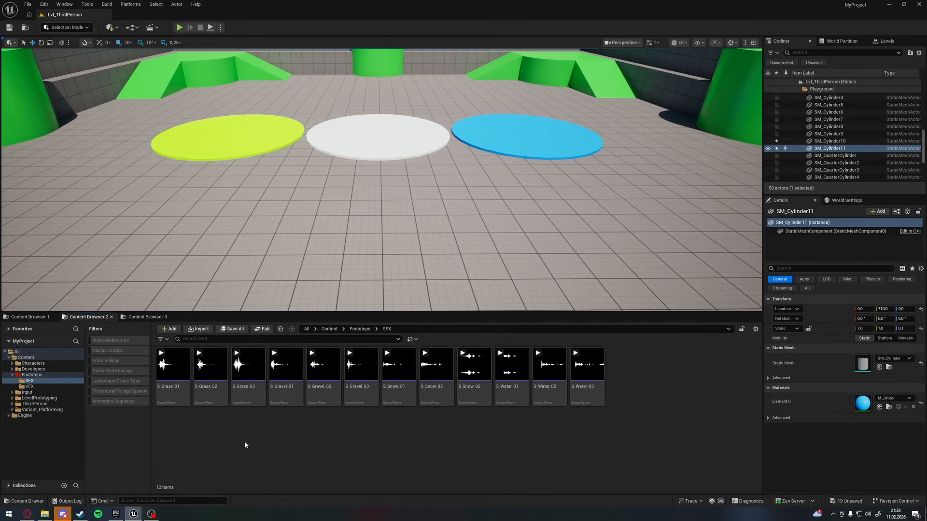
pyautogui.click(173, 367)
pyautogui.keyDown('shift'); pyautogui.click(248, 367); pyautogui.keyUp('shift')
pyautogui.rightClick(247, 370)
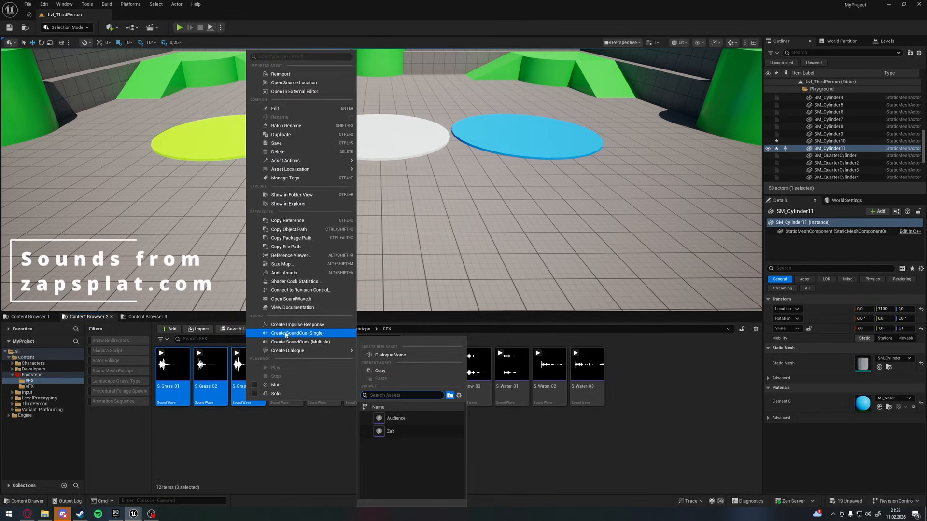
pyautogui.click(287, 333)
pyautogui.write('SC_Gras')
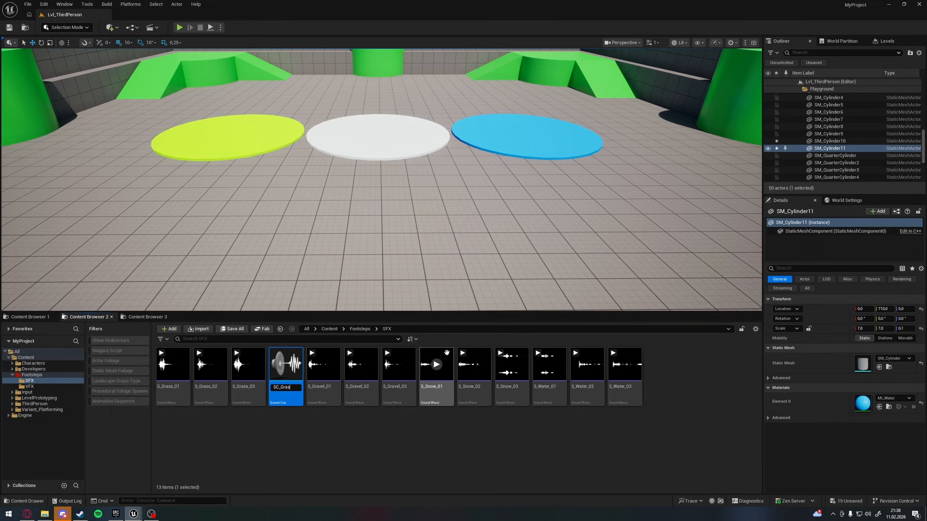
pyautogui.write('s')
pyautogui.press('Return')
# - Create a single sound cue named SC_Gravel from the three S_Gravel sounds
pyautogui.click(275, 394)
pyautogui.keyDown('shift'); pyautogui.click(360, 381); pyautogui.keyUp('shift')
pyautogui.rightClick(360, 381)
pyautogui.click(392, 332)
pyautogui.write('SC_Gravel')
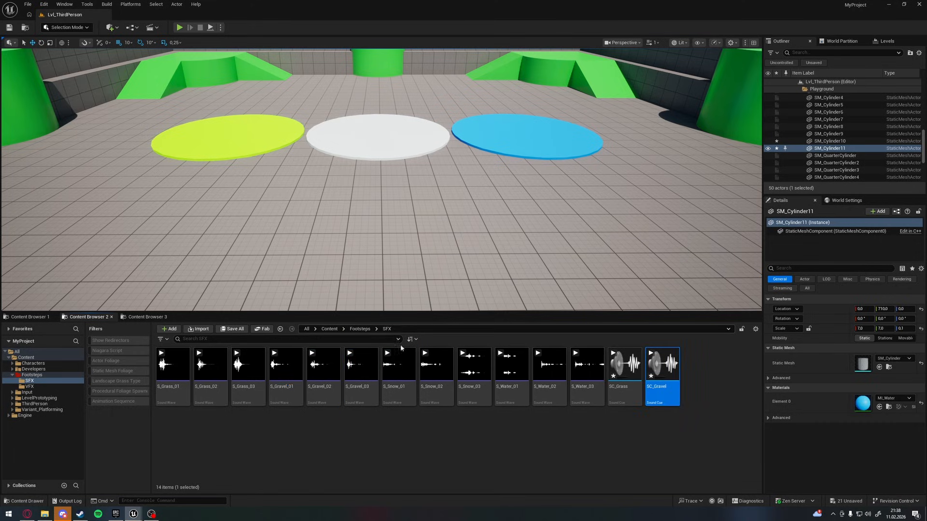
# - Create a single sound cue named SC_Snow from the three S_Snow sounds
pyautogui.click(399, 384)
pyautogui.keyDown('shift'); pyautogui.click(458, 400); pyautogui.keyUp('shift')
pyautogui.rightClick(457, 401)
pyautogui.click(517, 335)
pyautogui.write('SC_Snow')
# - Create a single sound cue named SC_Water from the three S_Water sounds
pyautogui.click(512, 382)
pyautogui.keyDown('shift'); pyautogui.click(577, 396); pyautogui.keyUp('shift')
pyautogui.rightClick(575, 397)
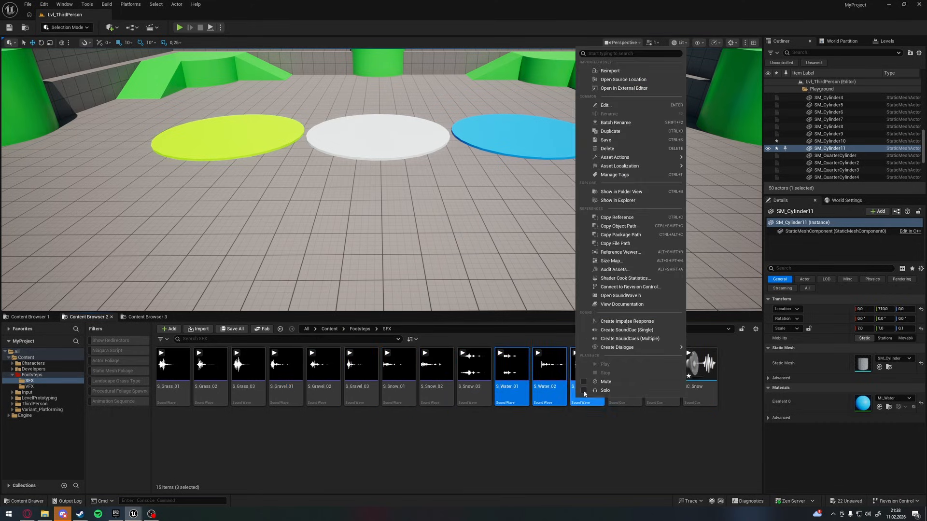
pyautogui.click(619, 331)
pyautogui.write('SC_Water')
pyautogui.press('Return')
# - Inspect the node graphs of the SC_Grass, SC_Gravel and SC_Snow sound cues
pyautogui.doubleClick(623, 399)
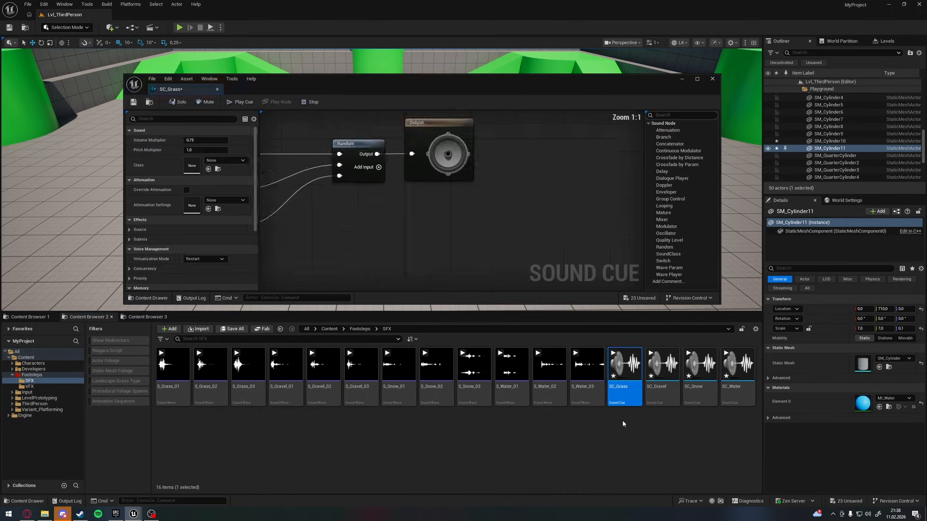
pyautogui.doubleClick(660, 396)
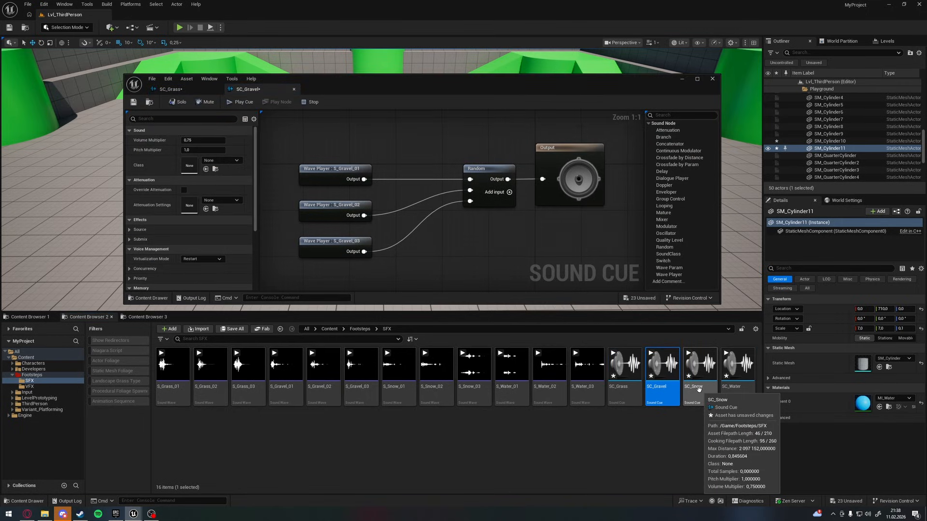
pyautogui.doubleClick(698, 396)
pyautogui.click(733, 395)
pyautogui.click(654, 437)
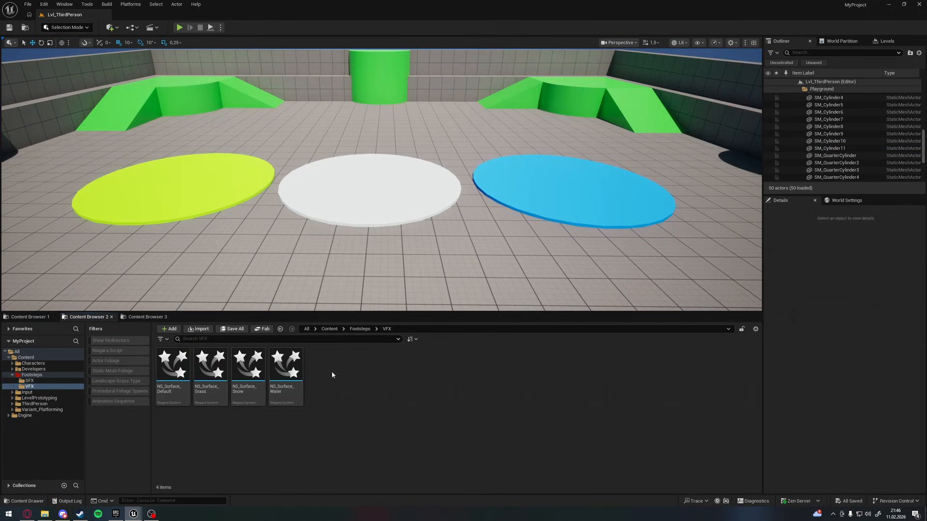
# - Create a Niagara Data Channel asset named NDC_Footsteps in the VFX folder
pyautogui.rightClick(332, 375)
pyautogui.moveTo(343, 269)
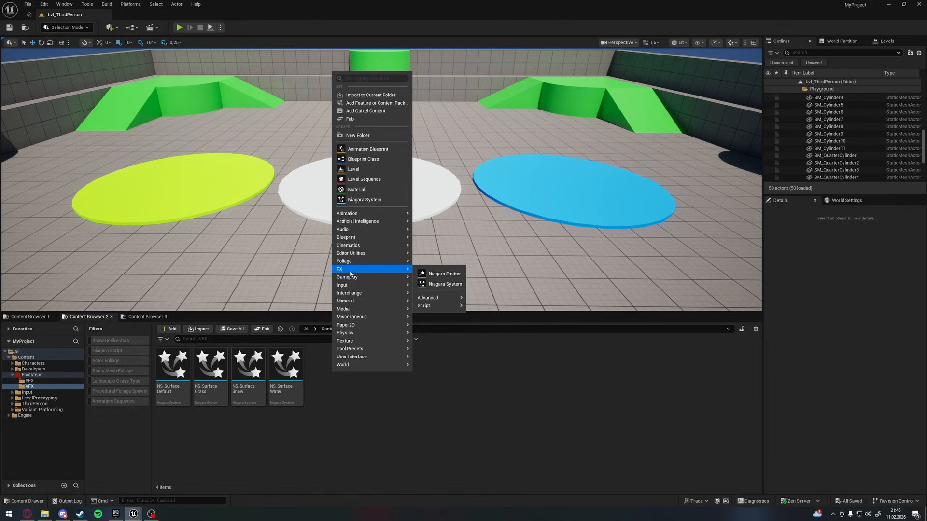
pyautogui.moveTo(428, 298)
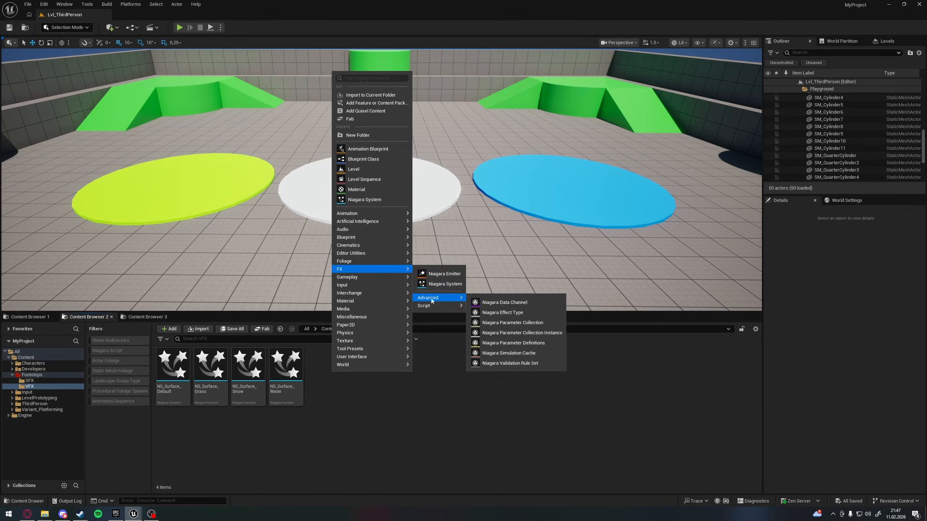
pyautogui.click(480, 299)
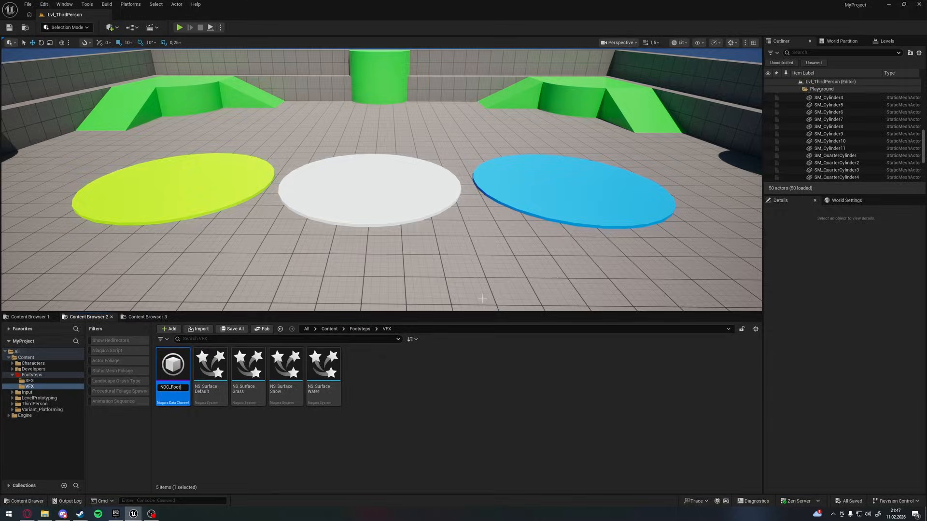
pyautogui.write('NDC_Footsteps')
pyautogui.press('Return')
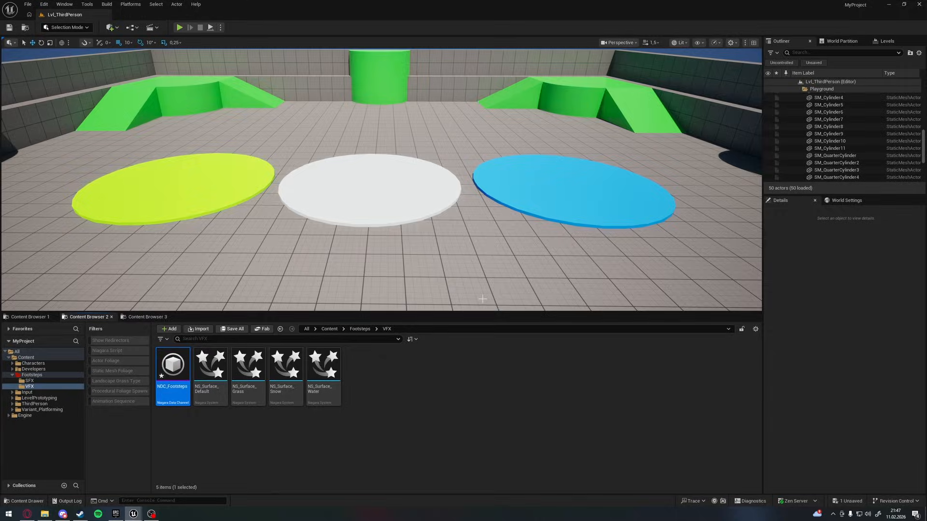
# - Set NDC_Footsteps to the Niagara Data Channel Gameplay Burst type with NS_Surface_Default as its default system to spawn
pyautogui.doubleClick(170, 383)
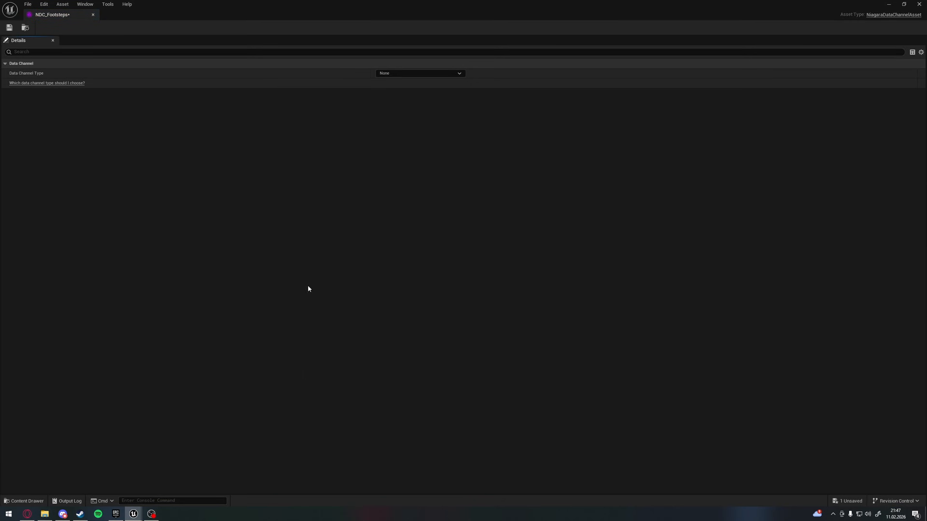
pyautogui.click(413, 73)
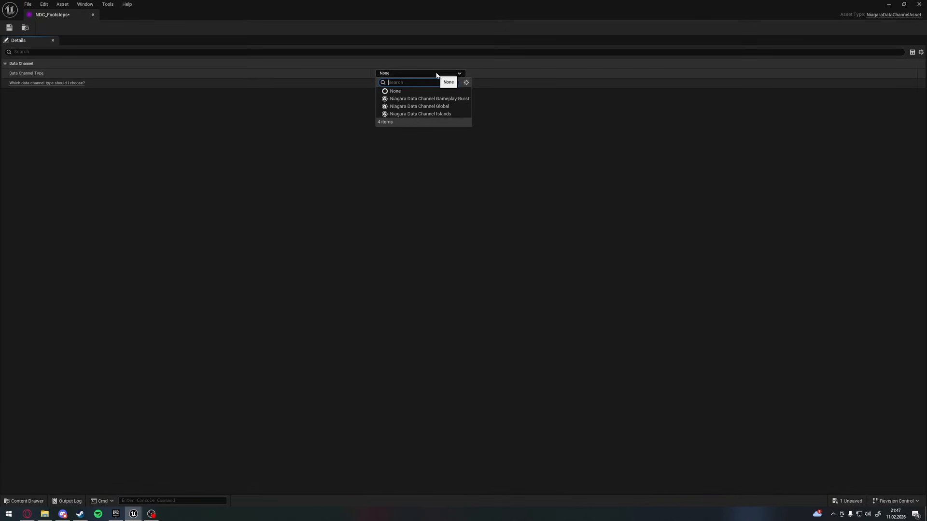
pyautogui.click(466, 99)
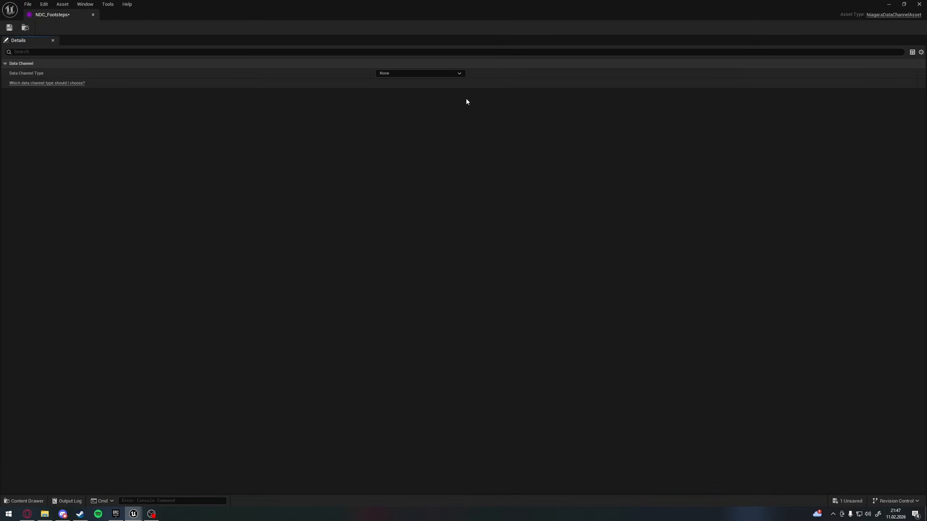
pyautogui.click(449, 83)
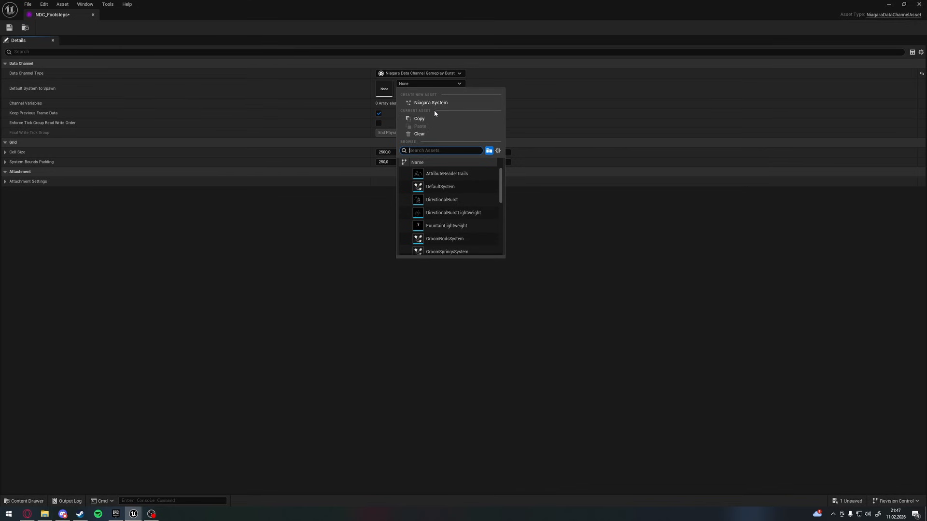
pyautogui.moveTo(502, 4); pyautogui.dragTo(525, 42)
pyautogui.moveTo(211, 367); pyautogui.dragTo(480, 129)
pyautogui.click(796, 45)
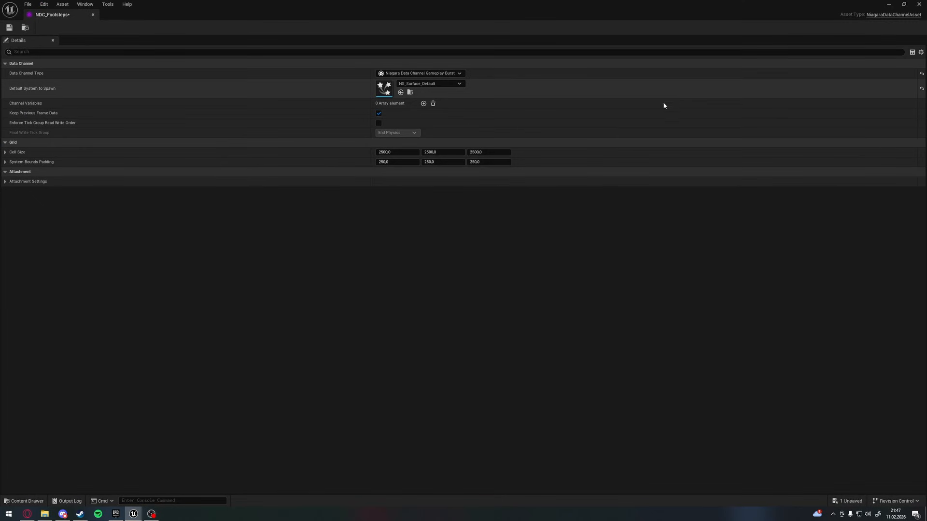
# - Add two channel variables to NDC_Footsteps, the first of type Position and the second of type Vector
pyautogui.click(423, 104)
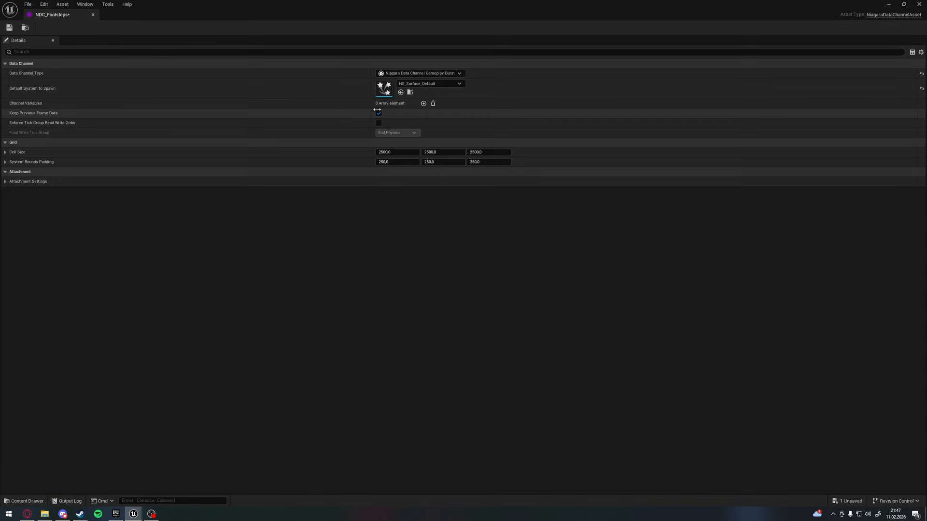
pyautogui.click(424, 103)
pyautogui.click(413, 114)
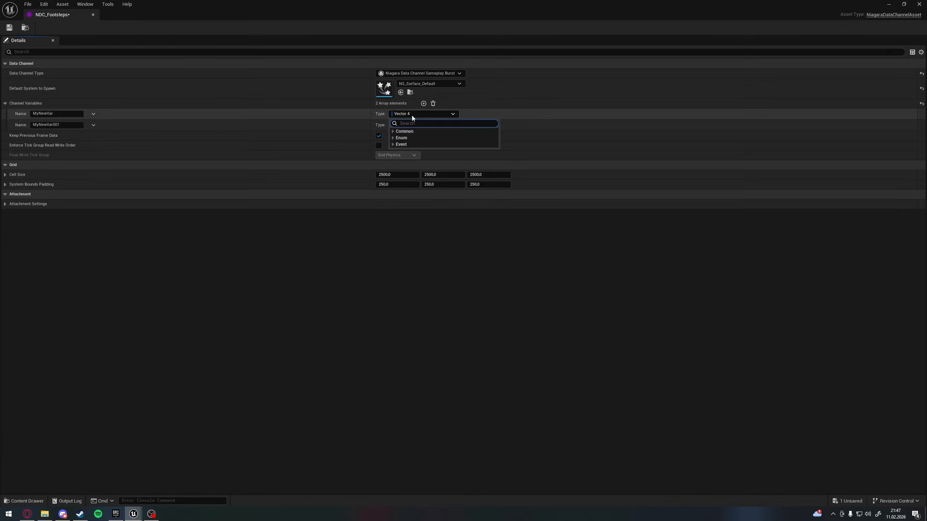
pyautogui.write('posi')
pyautogui.press('Return')
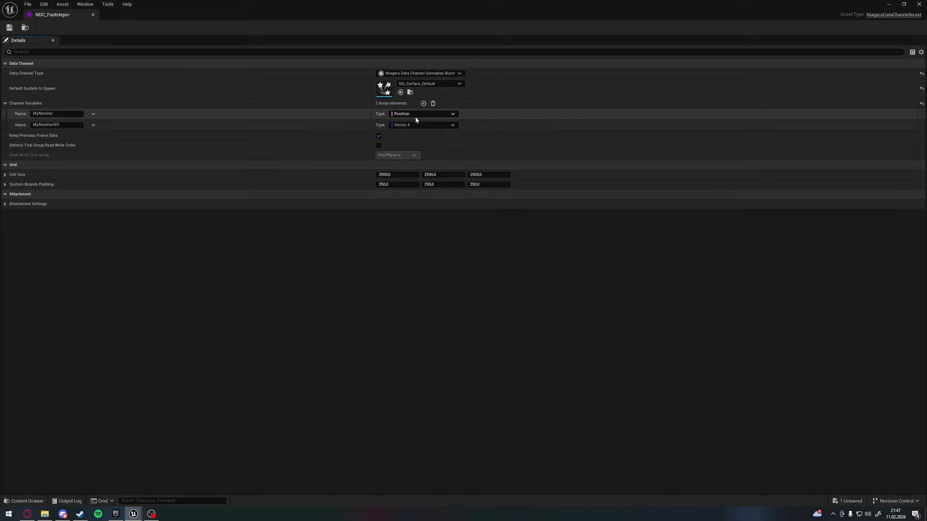
pyautogui.click(409, 124)
pyautogui.write('vec')
pyautogui.press('Return')
# - Name the two channel variables Position and Normal, and save the data channel
pyautogui.moveTo(60, 114); pyautogui.dragTo(1, 107)
pyautogui.press('Tab')
pyautogui.click(9, 27)
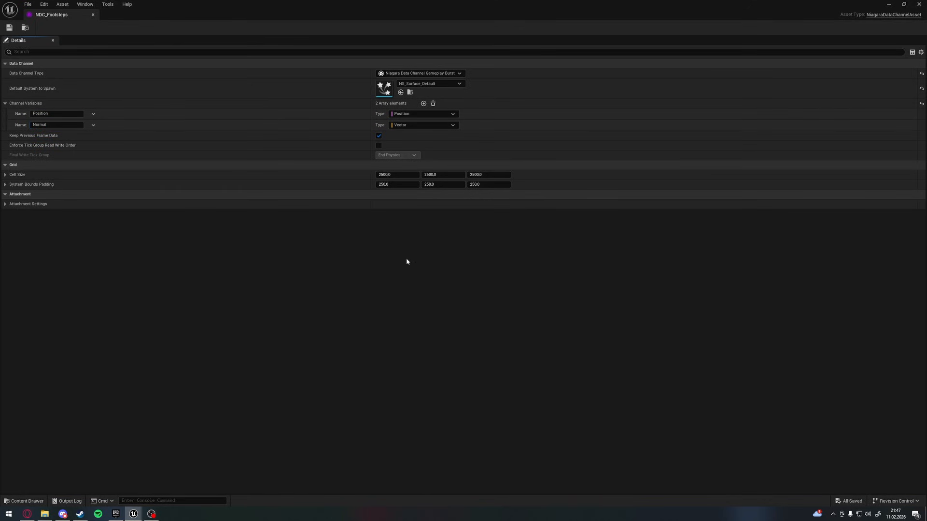
# - Open the NS_Surface_Default Niagara system and add a Complete if Unused module to its System Update stage
pyautogui.click(919, 3)
pyautogui.doubleClick(210, 367)
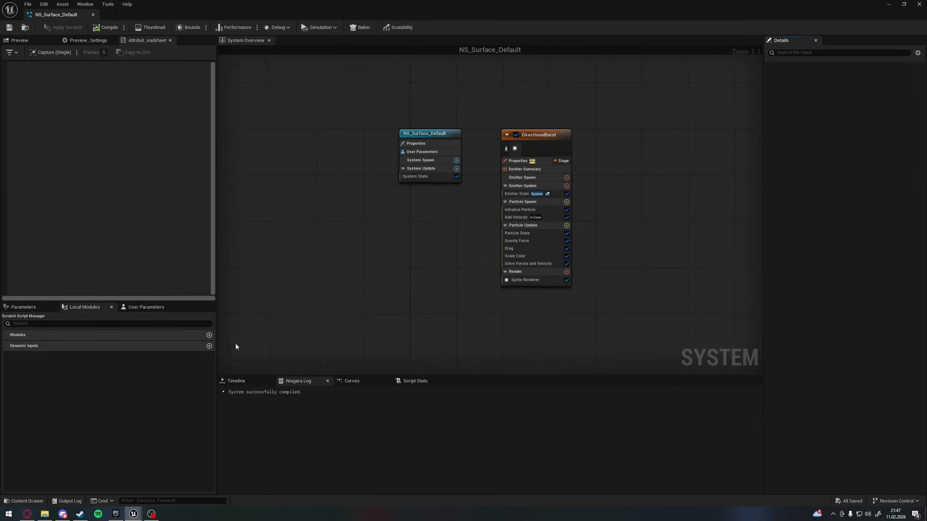
pyautogui.moveTo(420, 210); pyautogui.dragTo(368, 223, button='right')
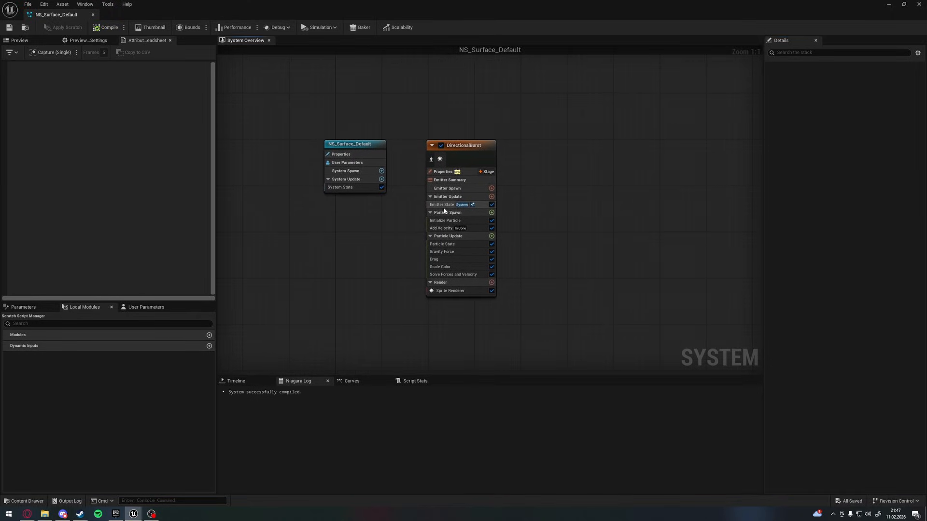
pyautogui.click(356, 154)
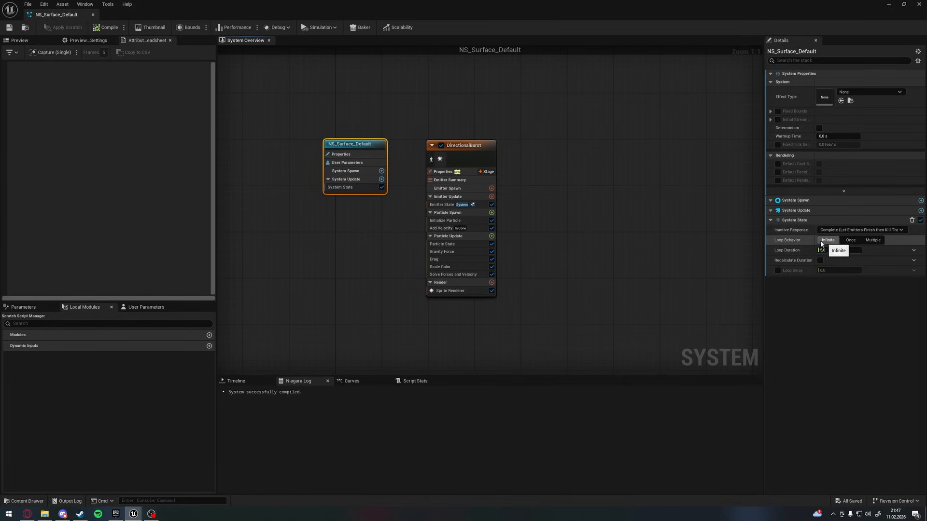
pyautogui.click(382, 180)
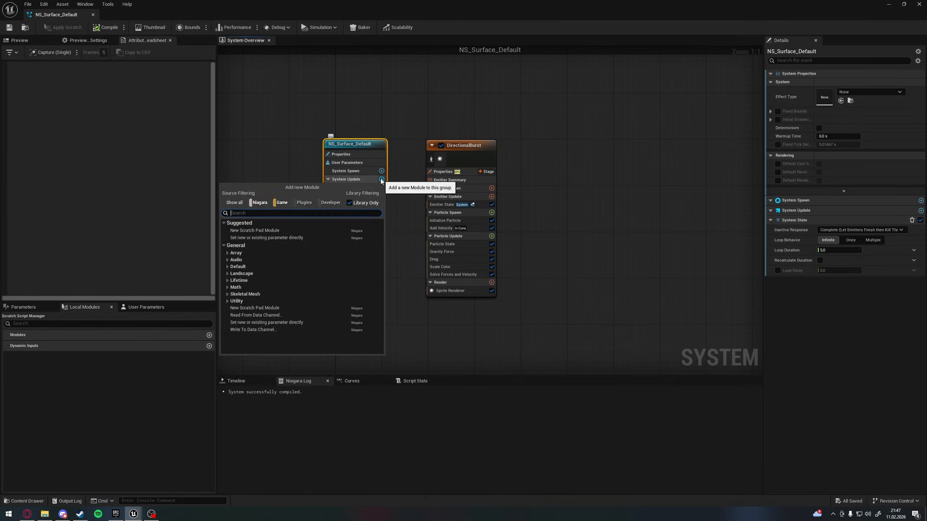
pyautogui.write('comp')
pyautogui.press('Return')
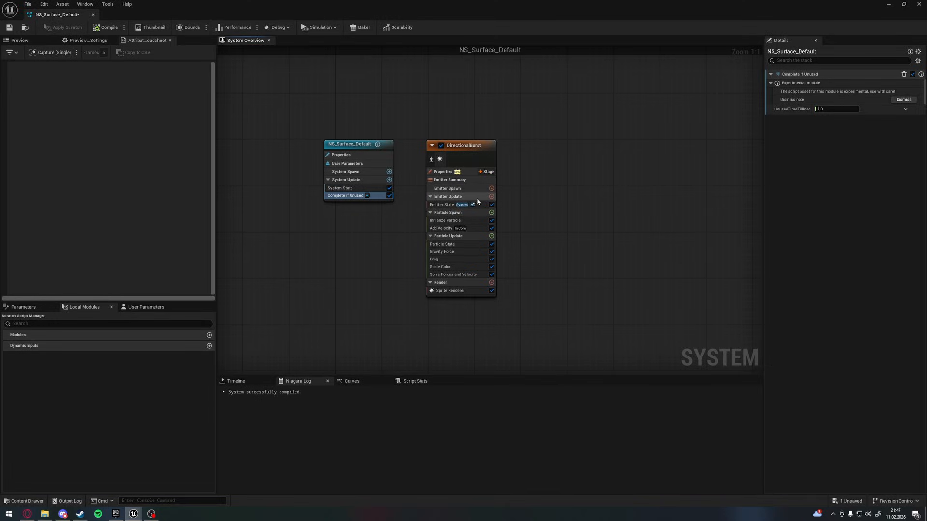
# - Add a Spawn From Data Channel module using NDC_Footsteps to the DirectionalBurst emitter's Emitter Update stage
pyautogui.click(492, 197)
pyautogui.write('data')
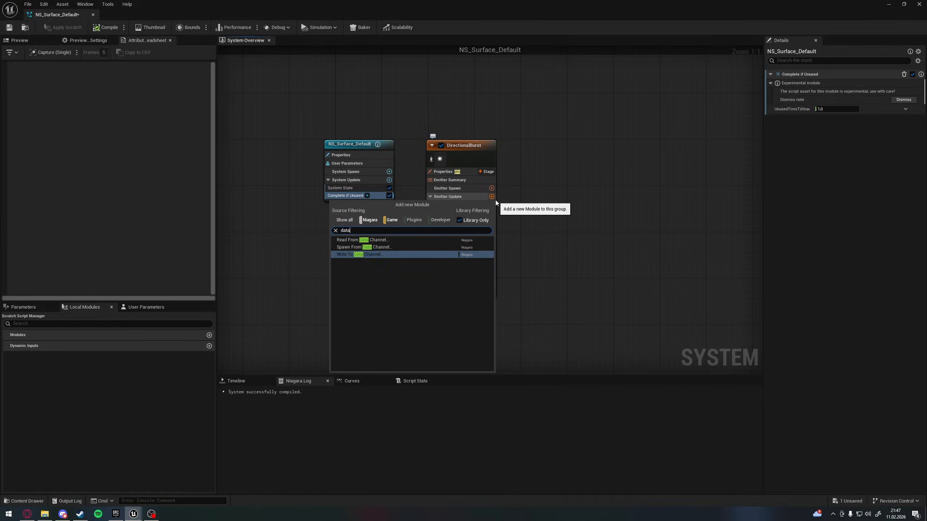
pyautogui.press('Up')
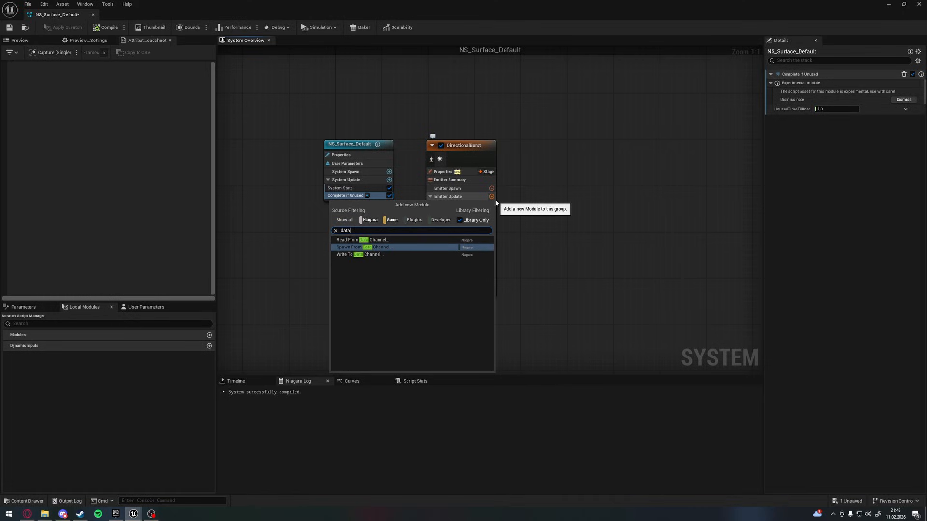
pyautogui.press('Return')
pyautogui.click(484, 208)
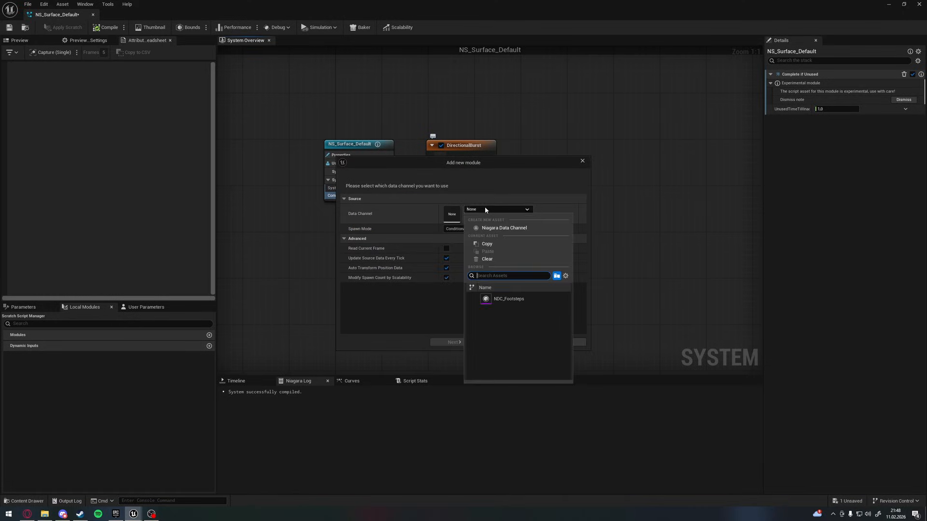
pyautogui.click(501, 299)
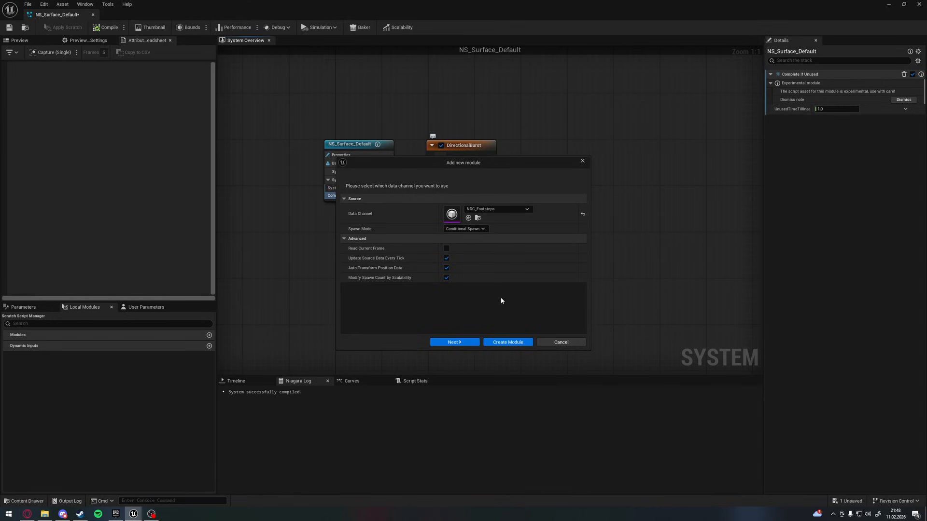
pyautogui.click(501, 342)
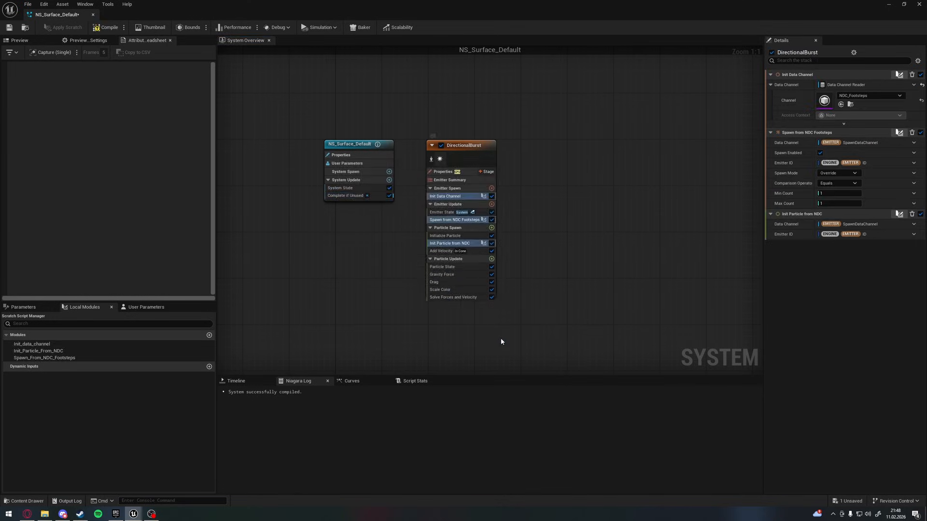
# - Set the Min Count of the Spawn from NDC Footsteps module to 20 and change its Max Count
pyautogui.click(445, 198)
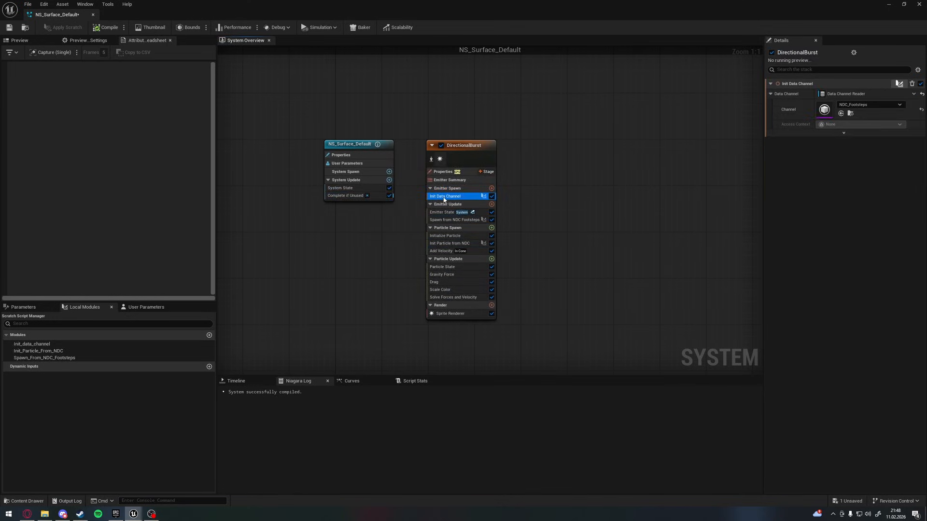
pyautogui.click(447, 221)
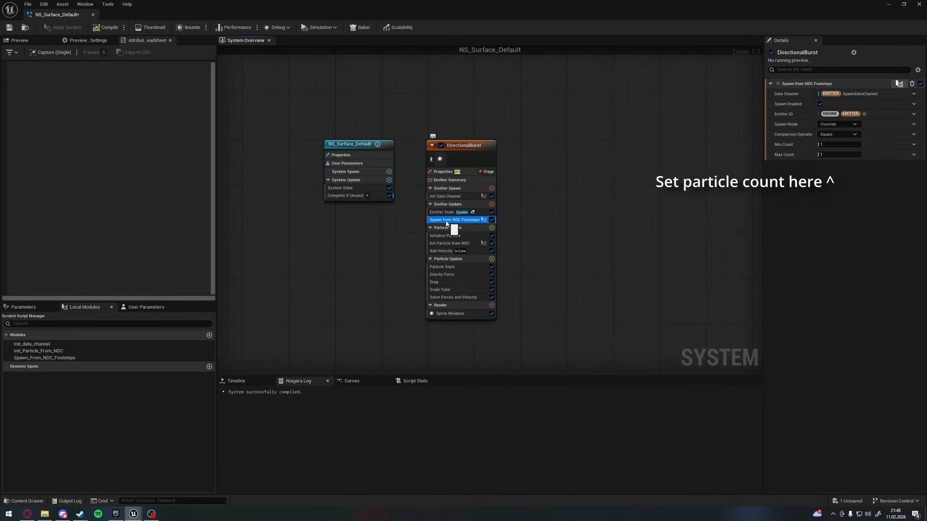
pyautogui.click(832, 144)
pyautogui.press('Return')
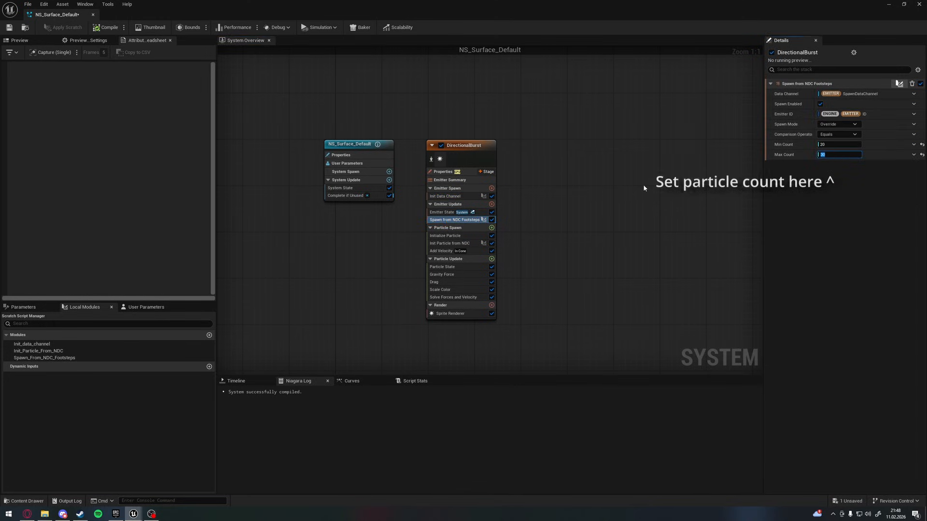
# - Open the Init Particle from NDC module's graph and move the Get NDCSpawn Data node below the Read node
pyautogui.click(463, 243)
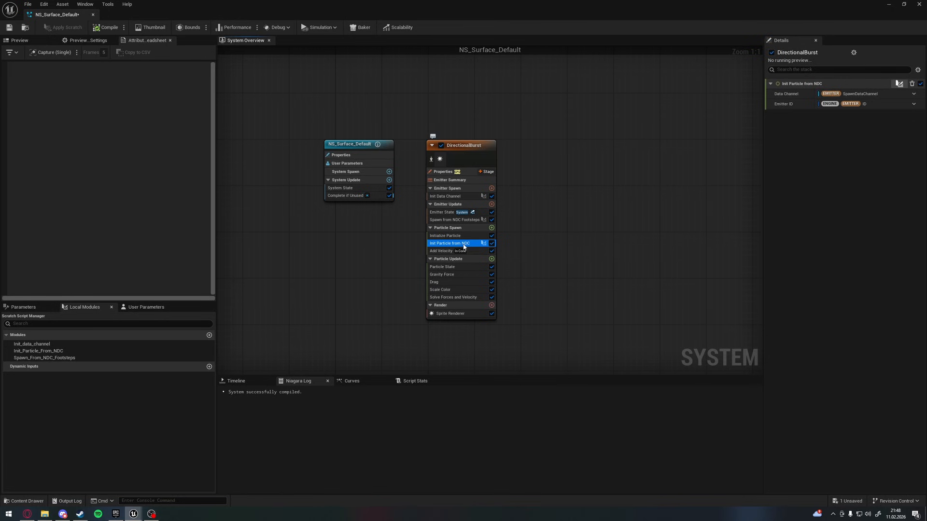
pyautogui.doubleClick(463, 244)
pyautogui.moveTo(246, 234); pyautogui.dragTo(285, 45)
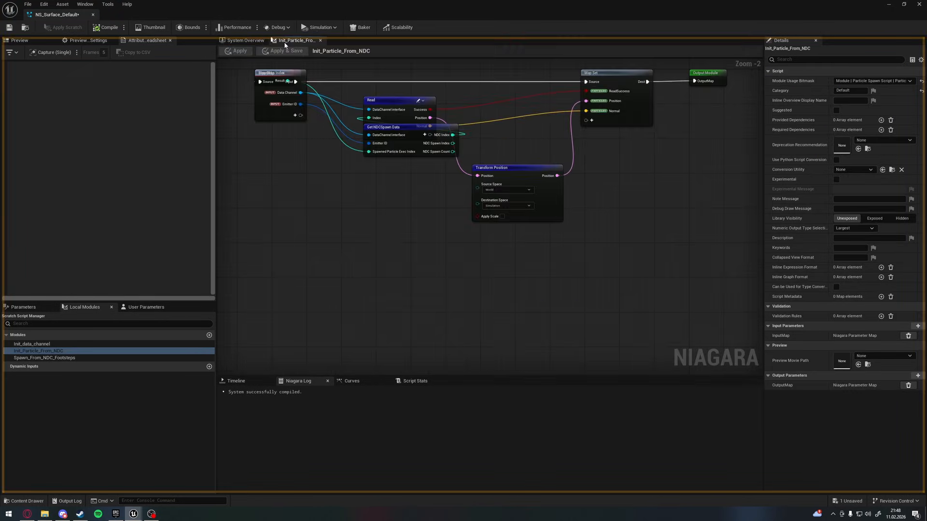
pyautogui.moveTo(396, 184); pyautogui.dragTo(403, 232, button='right')
pyautogui.moveTo(422, 190); pyautogui.dragTo(342, 222)
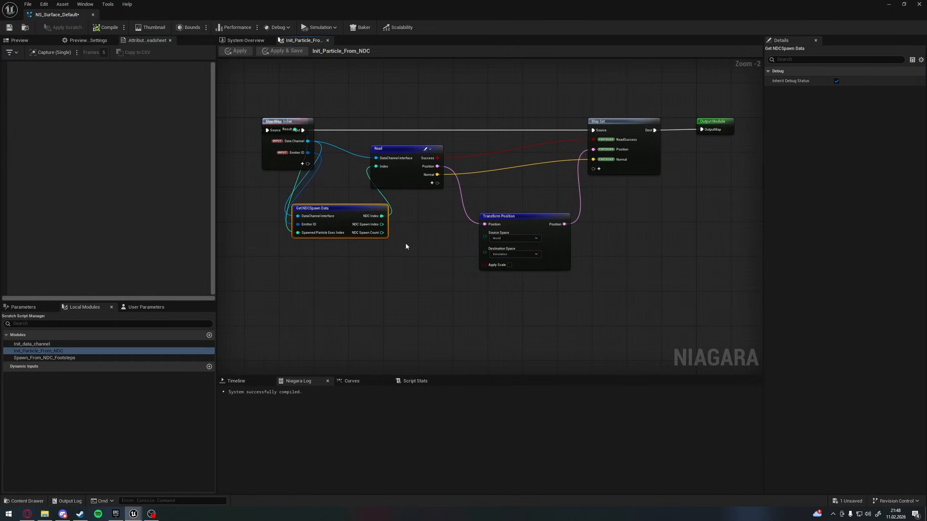
pyautogui.click(406, 247)
pyautogui.scroll(2, 577, 214)
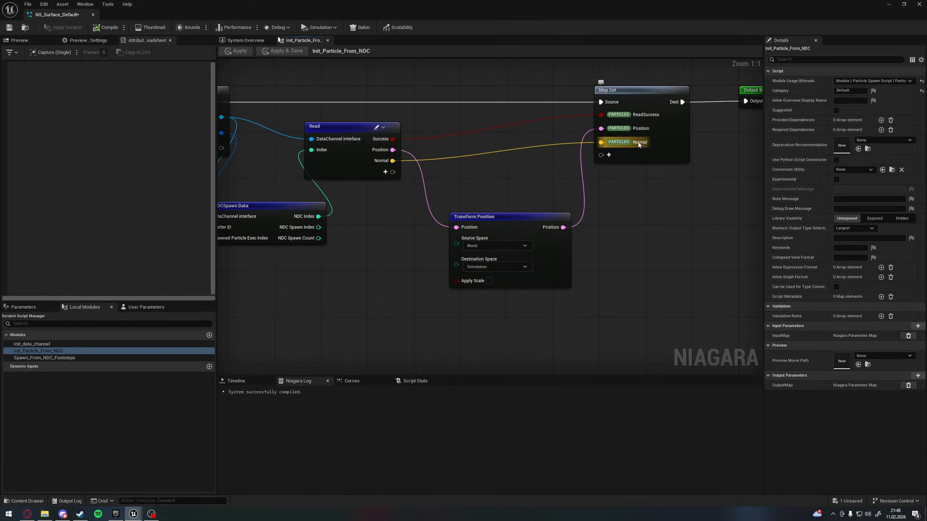
pyautogui.scroll(-2, 638, 144)
# - Delete the Init Data Channel module from the DirectionalBurst emitter's Emitter Spawn stage
pyautogui.click(245, 41)
pyautogui.click(466, 184)
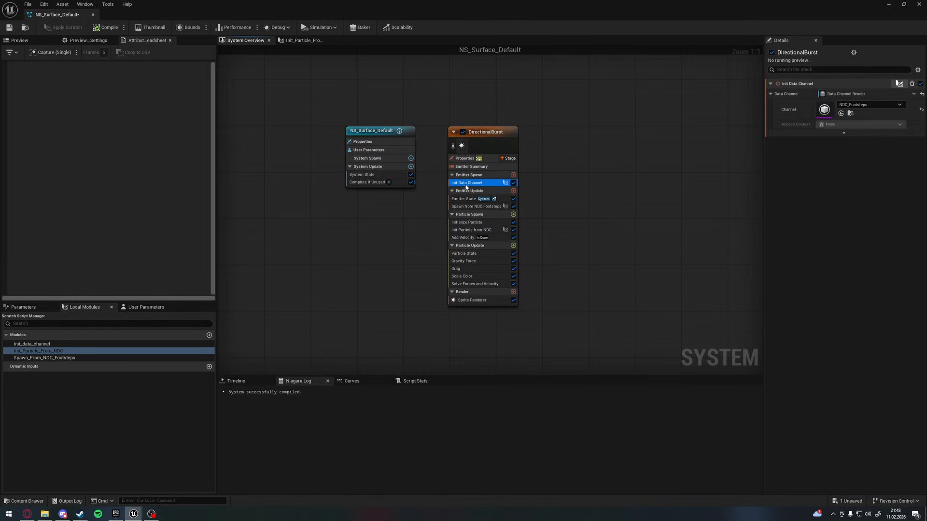
pyautogui.press('Delete')
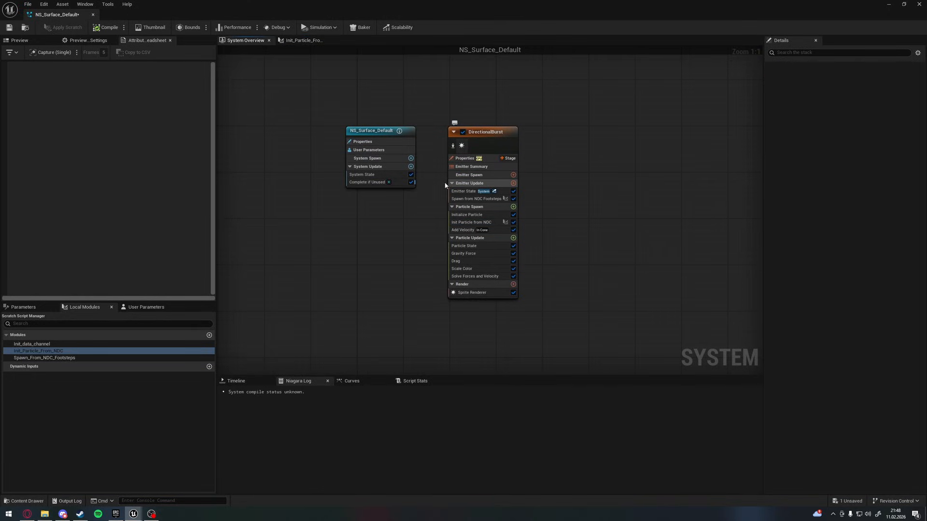
# - Add a Set Parameters module to System Spawn with a Data Channel Reader whose channel is NDC_Footsteps
pyautogui.click(411, 158)
pyautogui.click(320, 306)
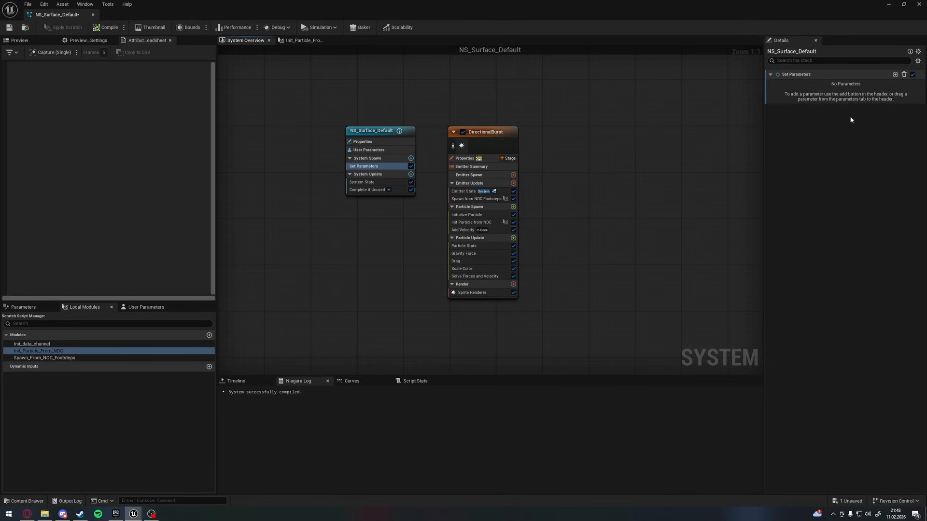
pyautogui.click(895, 74)
pyautogui.write('datac')
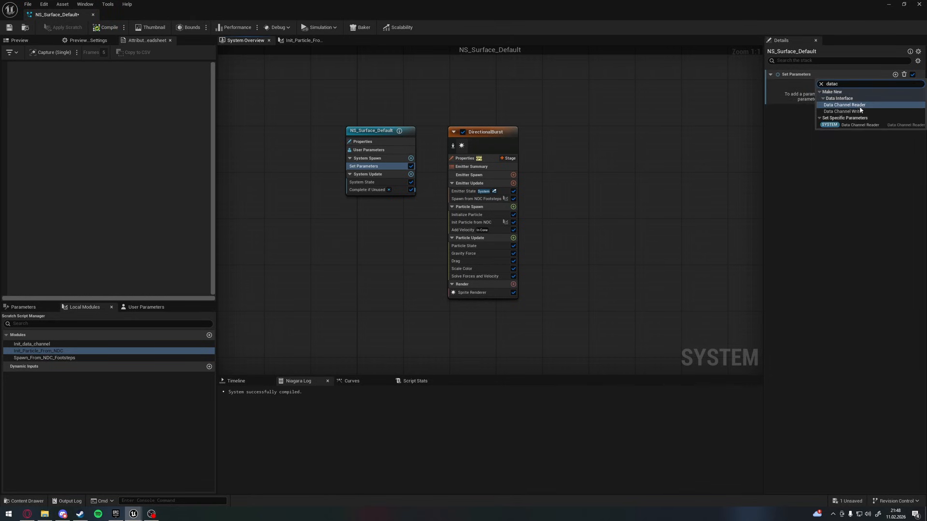
pyautogui.click(860, 106)
pyautogui.click(843, 139)
pyautogui.click(854, 227)
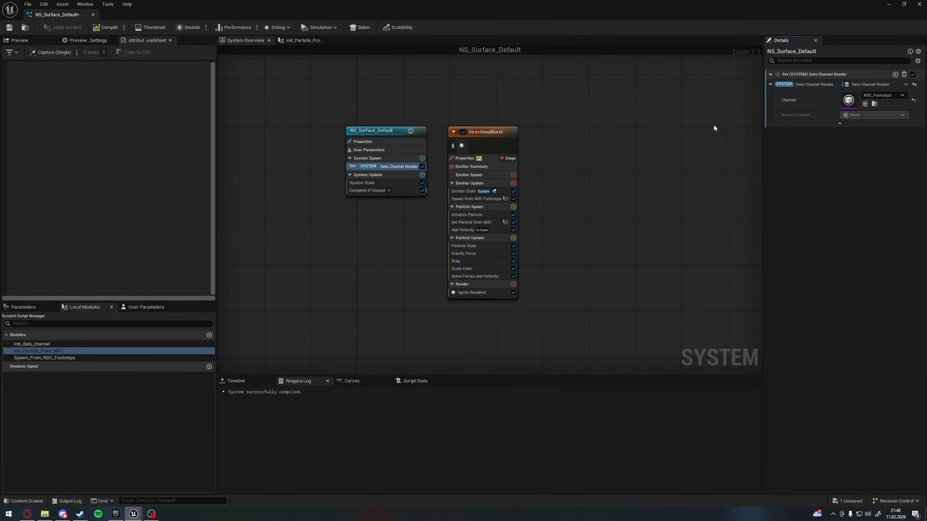
# - Link the Data Channel inputs of Spawn from NDC Footsteps and Init Particle from NDC to the SYSTEM Data Channel Reader, and save
pyautogui.click(476, 198)
pyautogui.click(911, 94)
pyautogui.write('da')
pyautogui.click(815, 146)
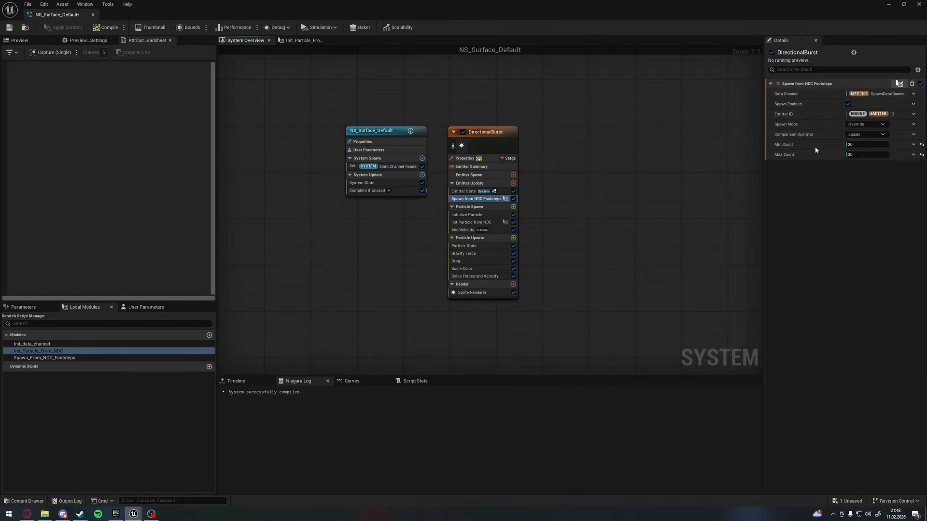
pyautogui.click(471, 222)
pyautogui.click(913, 93)
pyautogui.write('data')
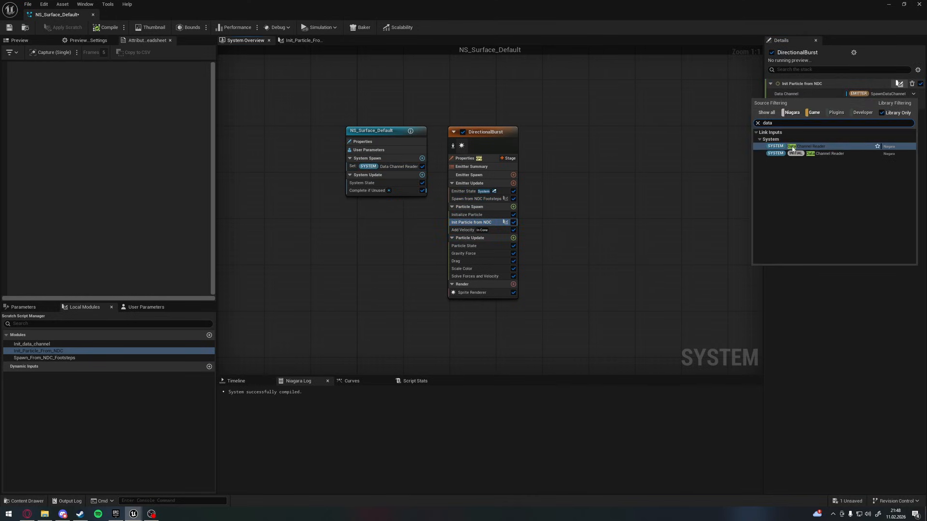
pyautogui.click(792, 147)
pyautogui.hotkey('ctrl', 's')
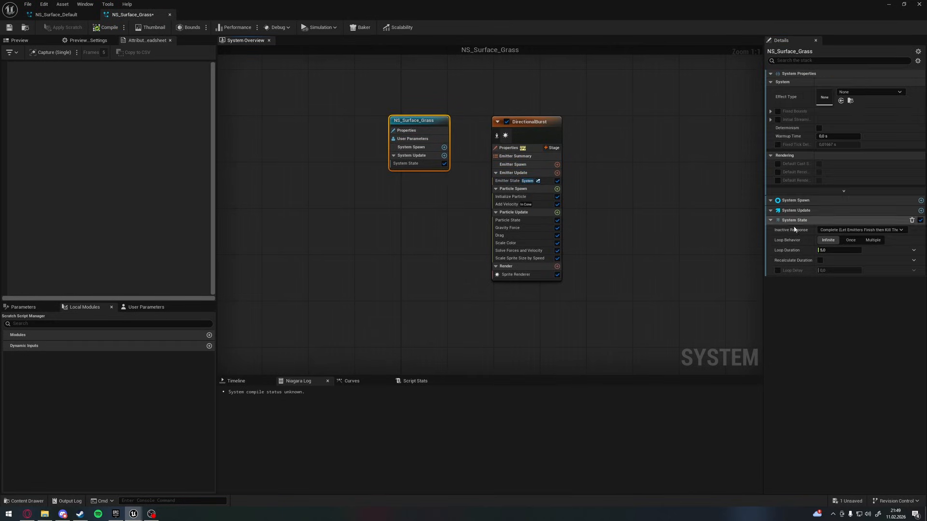
# - In NS_Surface_Grass, add a Data Channel Reader set parameter to System Spawn, with NDC_Footsteps as its channel
pyautogui.click(415, 171)
pyautogui.click(452, 148)
pyautogui.click(335, 298)
pyautogui.click(895, 74)
pyautogui.write('data')
pyautogui.click(859, 97)
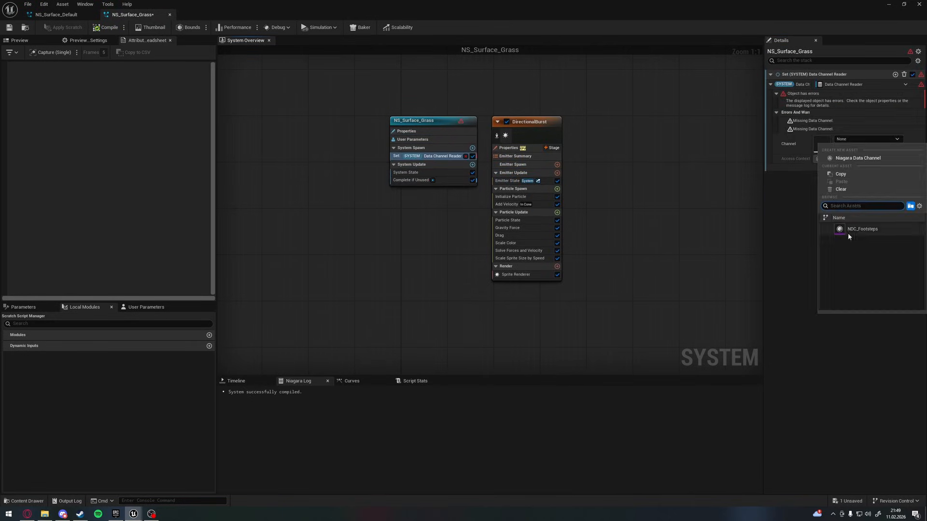
pyautogui.click(848, 233)
# - Add the Spawn from NDC Footsteps and Init Particle from NDC modules to NS_Surface_Grass's DirectionalBurst emitter, deleting its Init Data Channel module
pyautogui.click(557, 172)
pyautogui.write('spawn from')
pyautogui.click(434, 246)
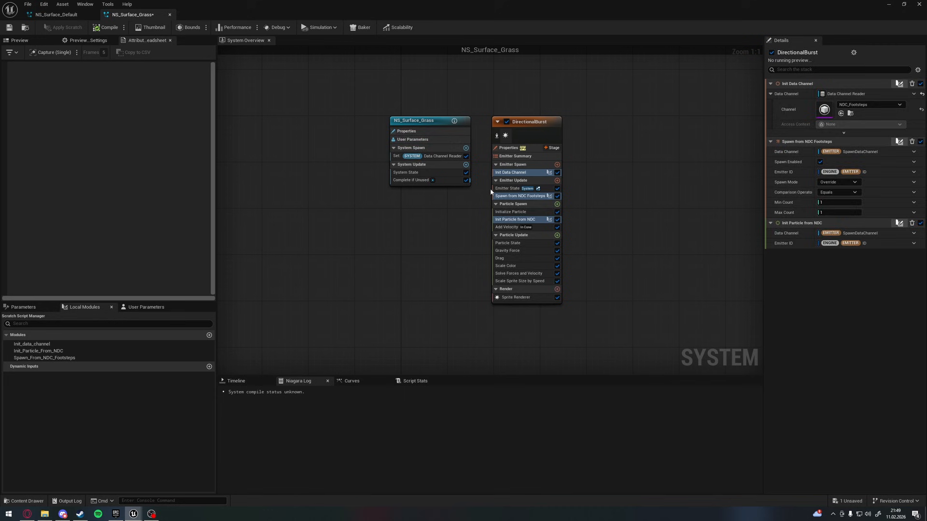
pyautogui.click(513, 172)
pyautogui.press('Delete')
# - Link the grass emitter's Spawn from NDC Footsteps module to the SYSTEM Data Channel Reader and set its Min Count to 20
pyautogui.click(515, 189)
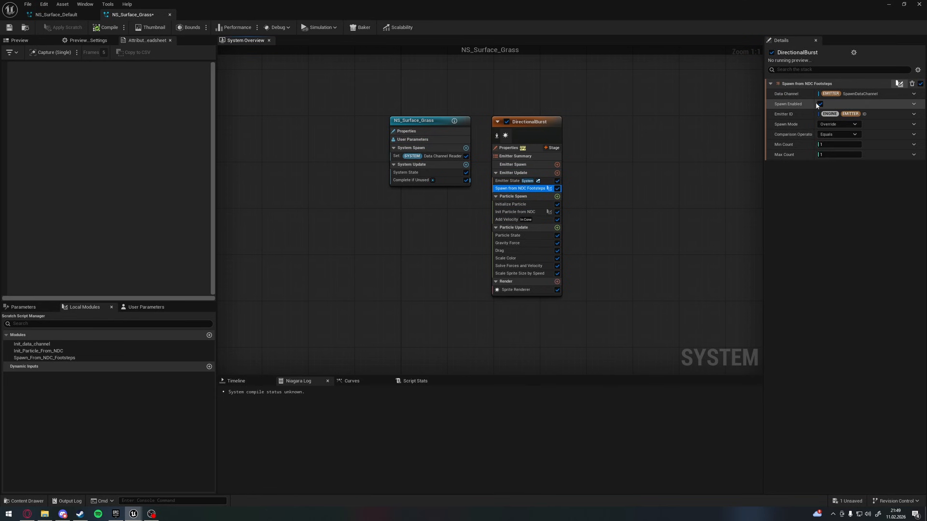
pyautogui.click(914, 94)
pyautogui.click(524, 212)
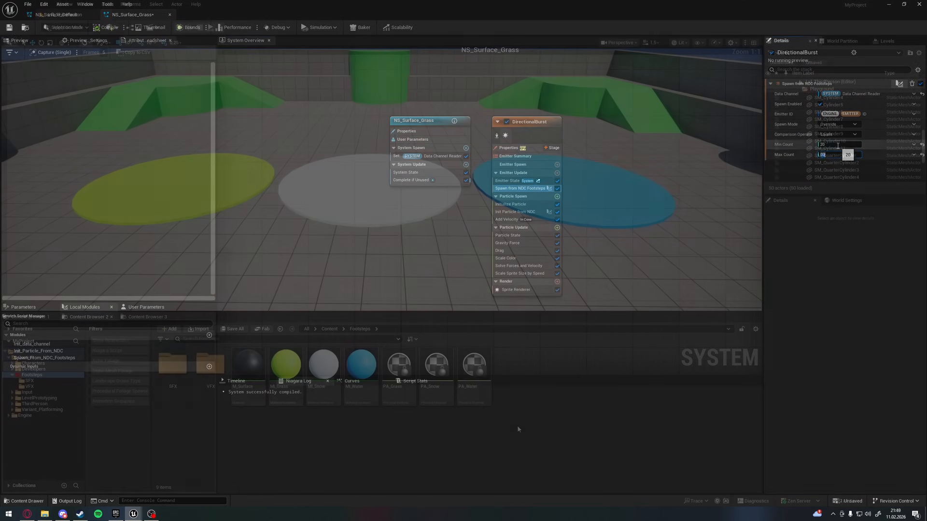
# - Create a folder named Materials inside the level editor's Footsteps content folder
pyautogui.rightClick(518, 368)
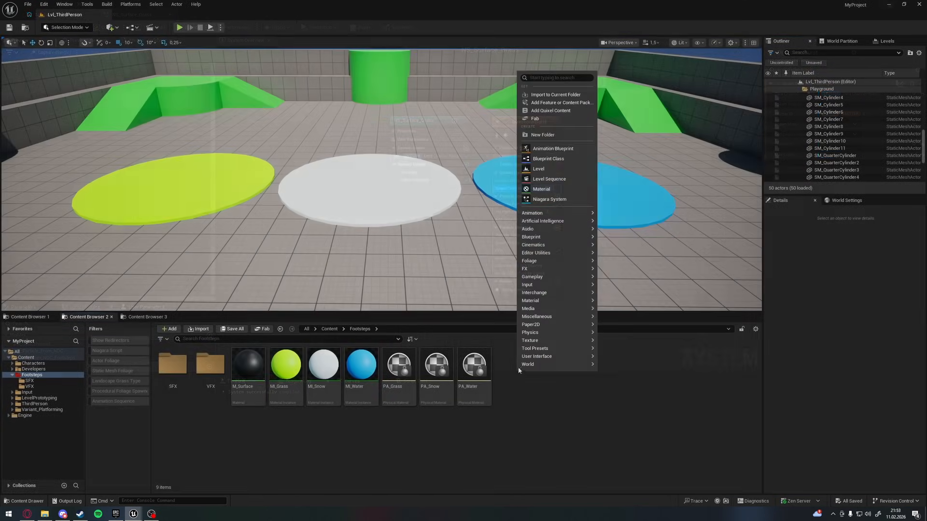
pyautogui.click(538, 137)
pyautogui.write('Materials')
pyautogui.press('Return')
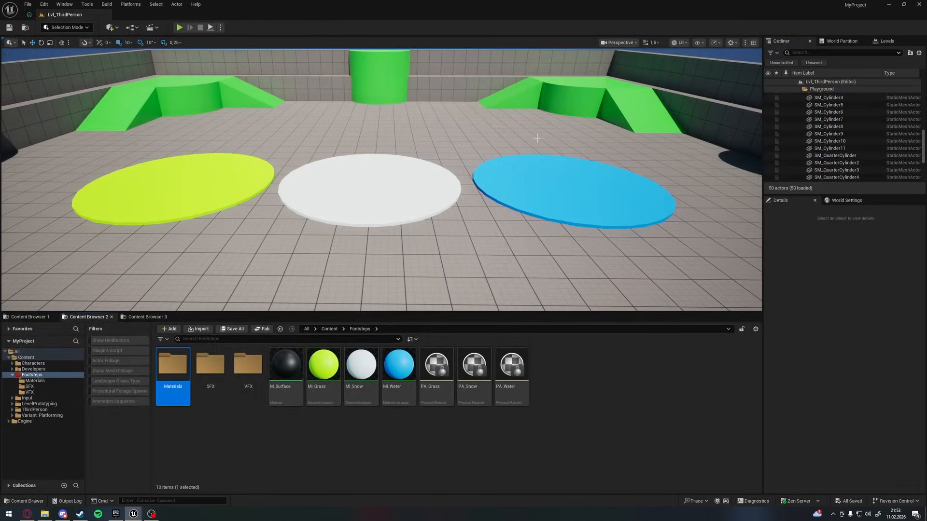
# - Move M_Surface, the three material instances and the three physical materials into the Materials folder
pyautogui.click(286, 367)
pyautogui.keyDown('shift'); pyautogui.click(512, 366); pyautogui.keyUp('shift')
pyautogui.moveTo(171, 384); pyautogui.dragTo(172, 387)
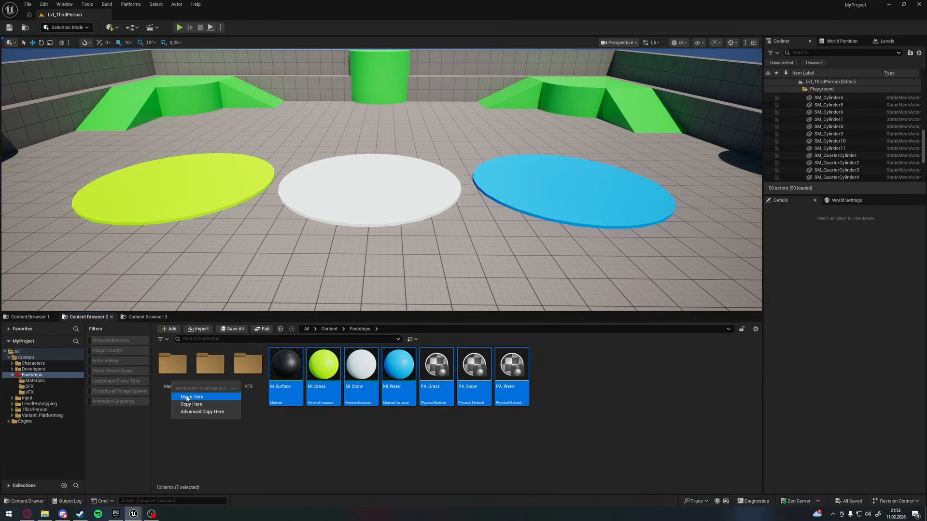
pyautogui.click(187, 397)
# - Create a Blueprint class with AnimNotify as its parent in the Footsteps folder and name it BP_FootstepsNotify
pyautogui.rightClick(315, 366)
pyautogui.moveTo(337, 233)
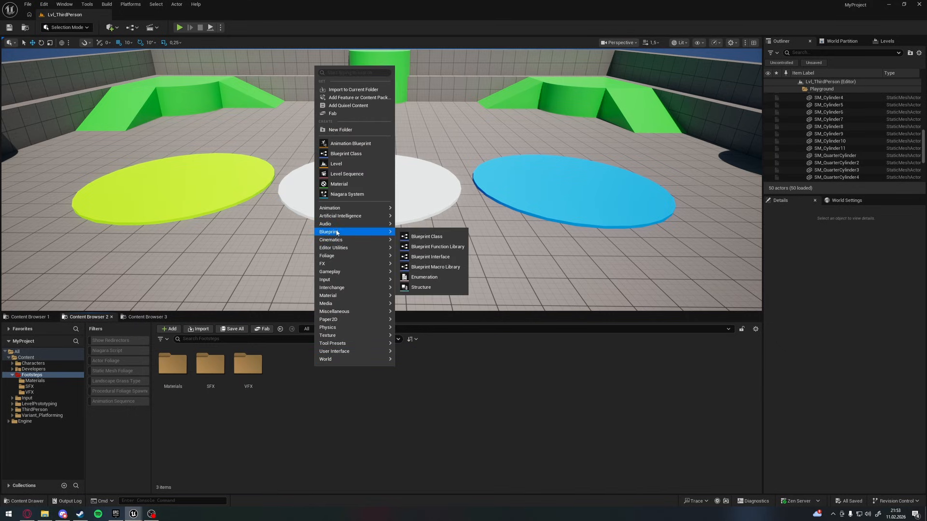
pyautogui.click(424, 237)
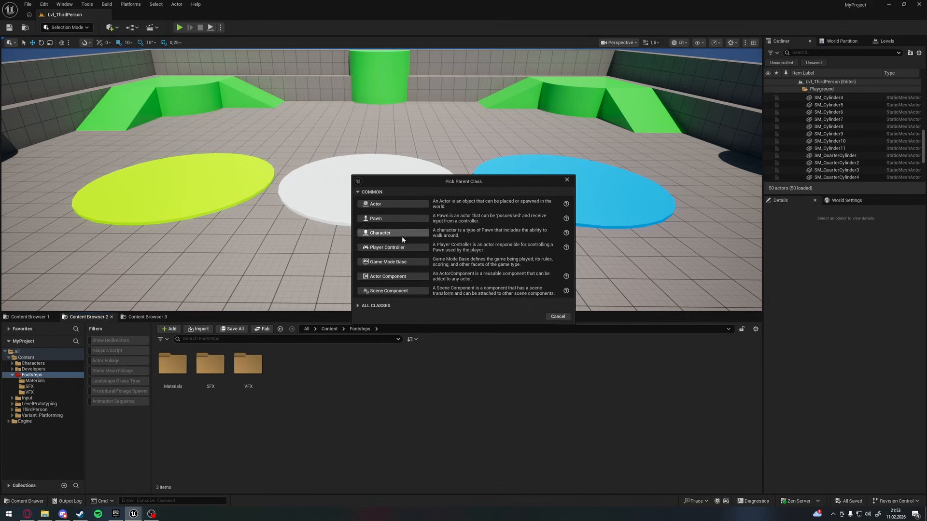
pyautogui.click(376, 305)
pyautogui.write('notify')
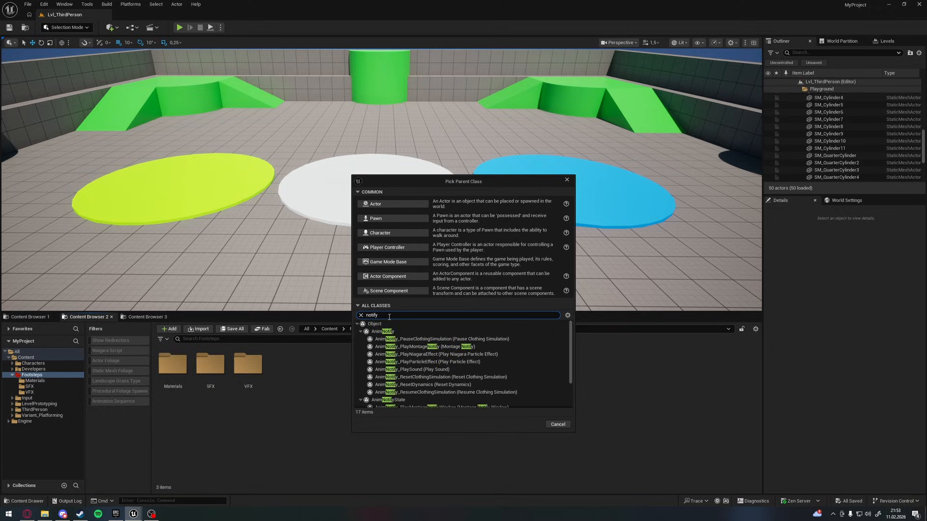
pyautogui.click(384, 332)
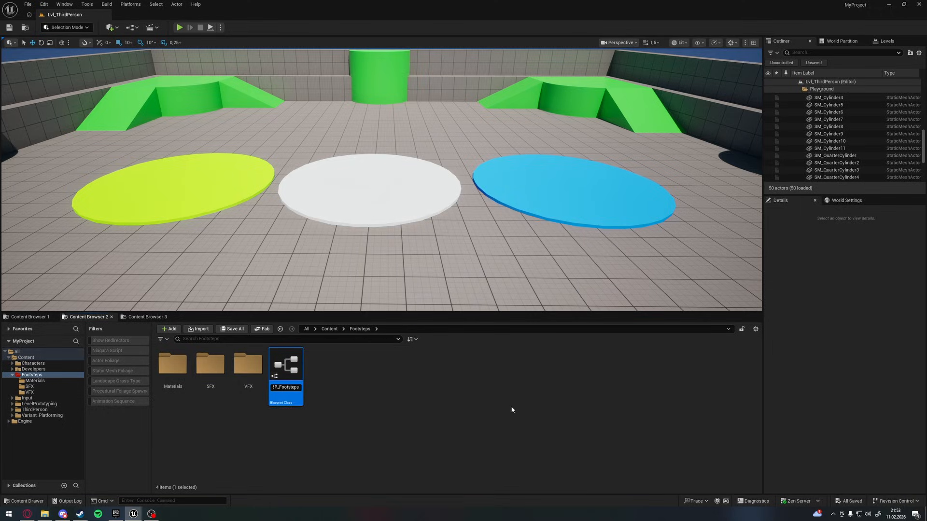
pyautogui.write('y')
pyautogui.press('Return')
# - Override the Received Notify function in BP_FootstepsNotify and move its Return Node far from the entry node
pyautogui.doubleClick(280, 369)
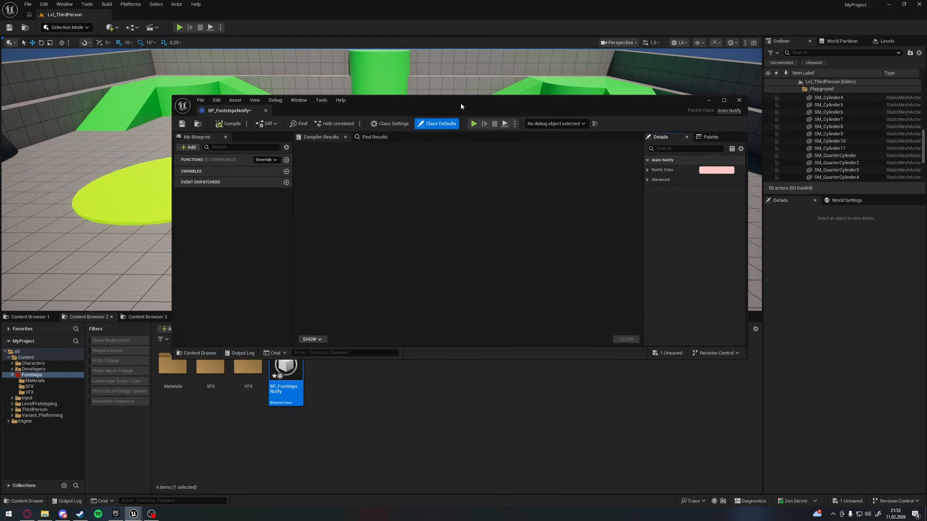
pyautogui.click(274, 160)
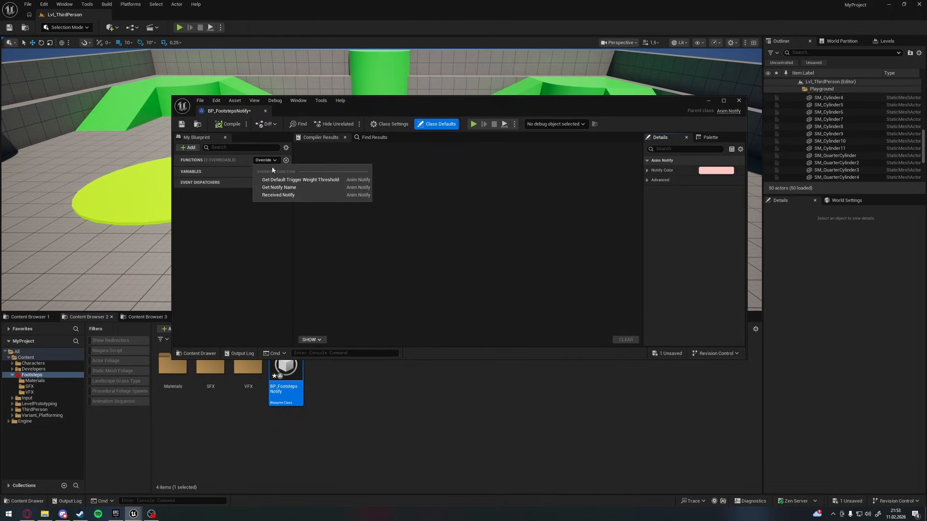
pyautogui.click(277, 195)
pyautogui.click(723, 100)
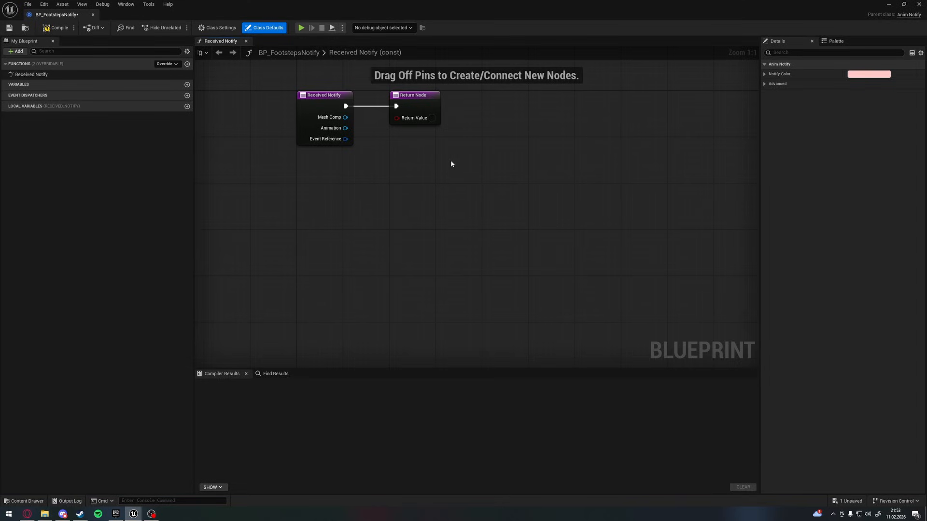
pyautogui.scroll(-2, 409, 155)
pyautogui.moveTo(408, 155); pyautogui.dragTo(724, 150)
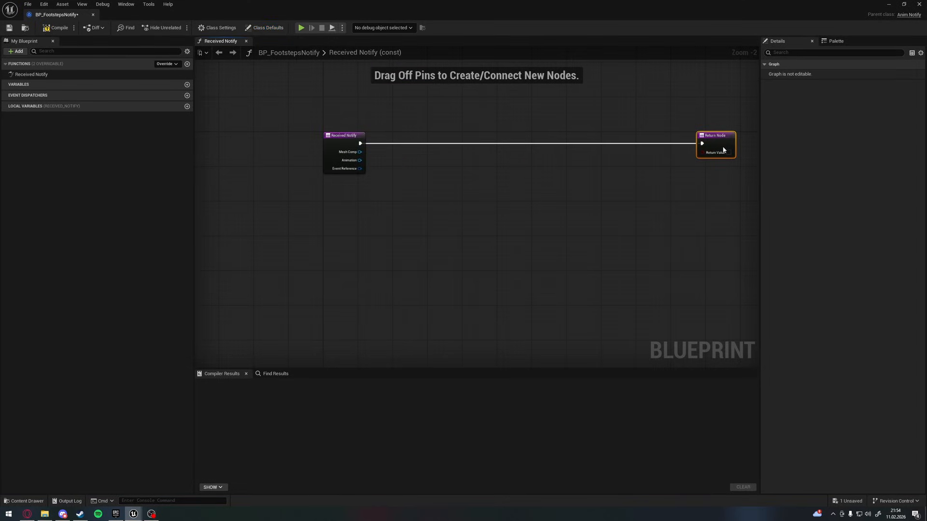
# - Add a Get Socket Location node targeting Received Notify's Mesh Comp and place it below the execution wire
pyautogui.scroll(2, 573, 201)
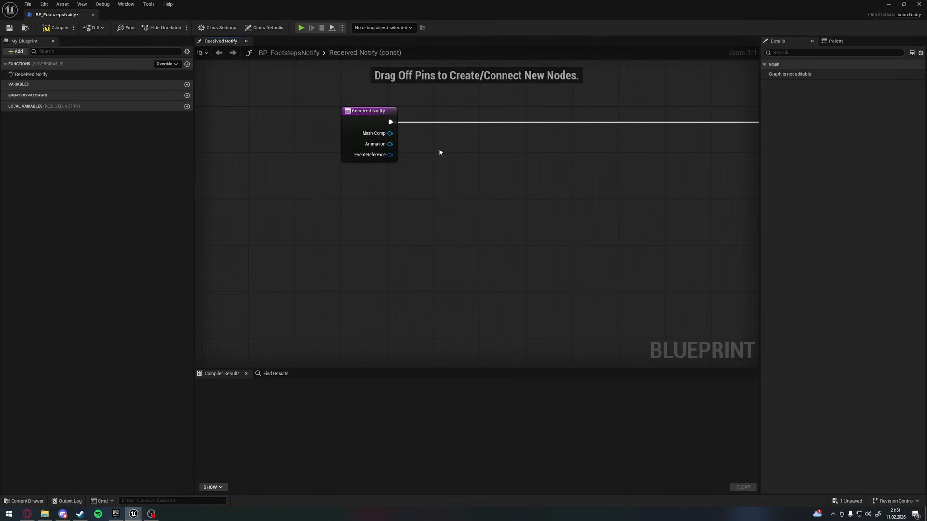
pyautogui.moveTo(390, 133); pyautogui.dragTo(434, 190)
pyautogui.write('get')
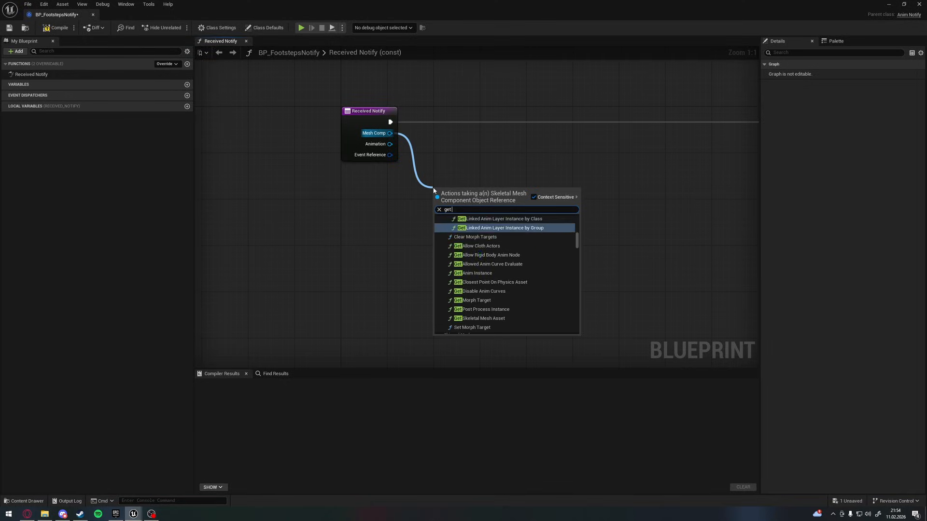
pyautogui.write(' socket location')
pyautogui.press('Return')
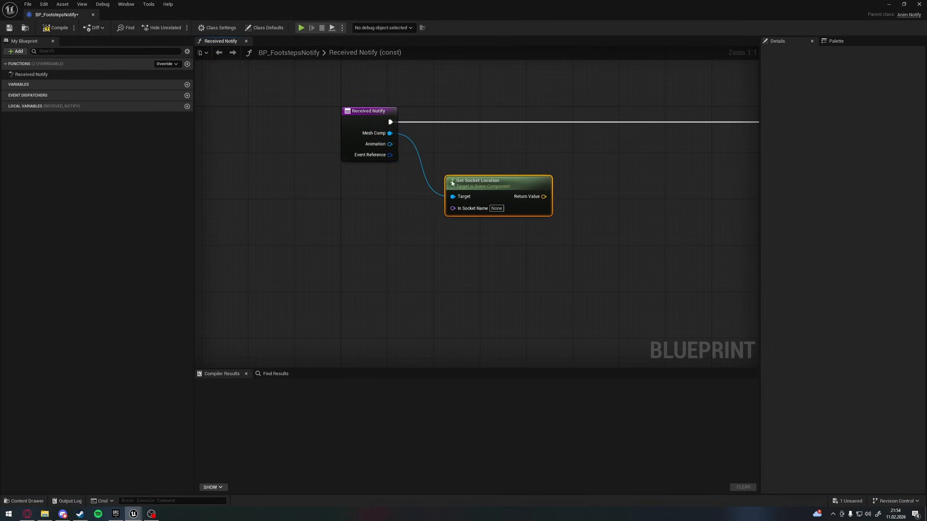
pyautogui.moveTo(452, 182); pyautogui.dragTo(457, 177)
# - Promote In Socket Name to a public variable named SocketName and move its node below Received Notify
pyautogui.rightClick(461, 205)
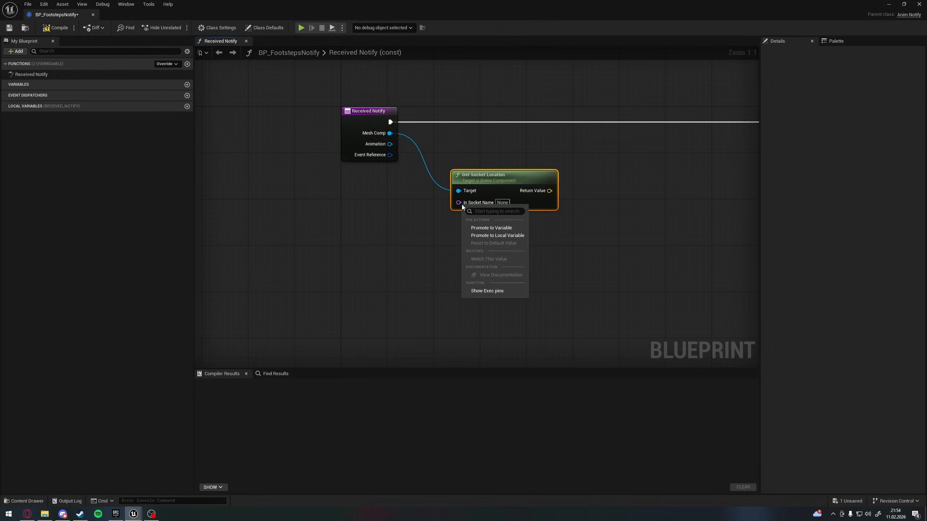
pyautogui.click(477, 228)
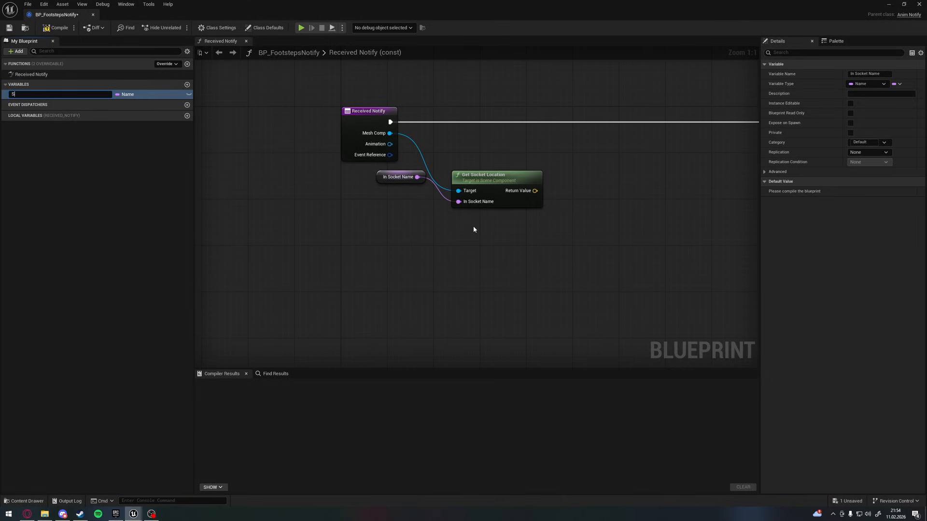
pyautogui.write('SocketName')
pyautogui.press('Return')
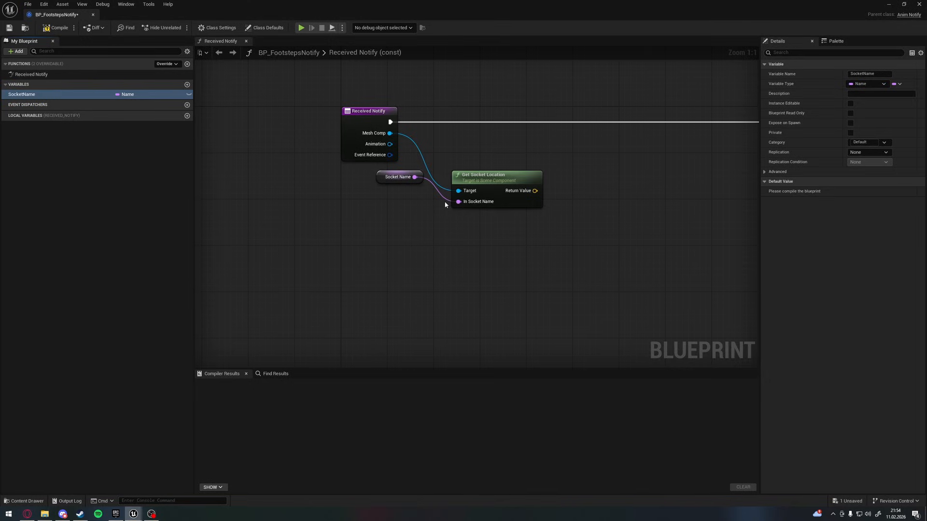
pyautogui.click(189, 94)
pyautogui.moveTo(382, 178); pyautogui.dragTo(357, 230)
pyautogui.click(524, 241)
# - Feed the socket location into two vector Add nodes, with Z offsets of 50 and -50
pyautogui.moveTo(525, 241); pyautogui.dragTo(415, 240, button='right')
pyautogui.moveTo(424, 188); pyautogui.dragTo(449, 174)
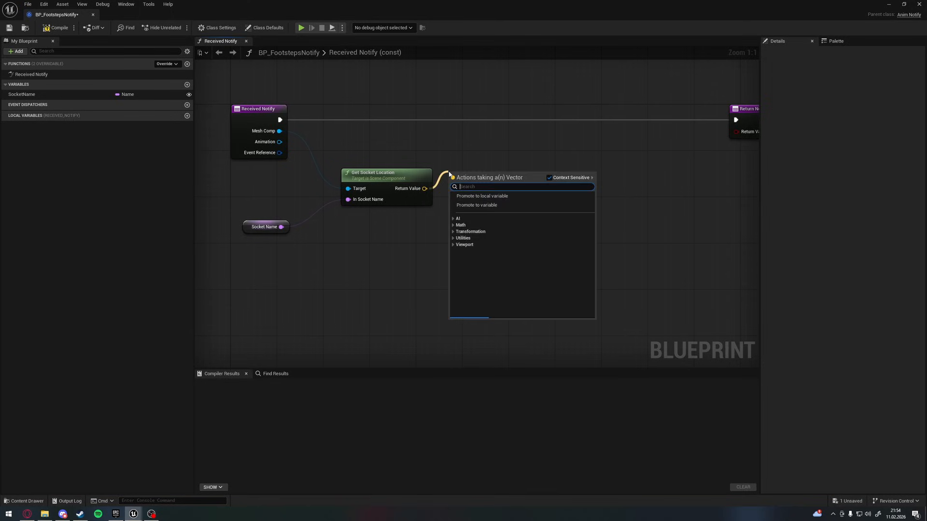
pyautogui.write('add')
pyautogui.click(479, 256)
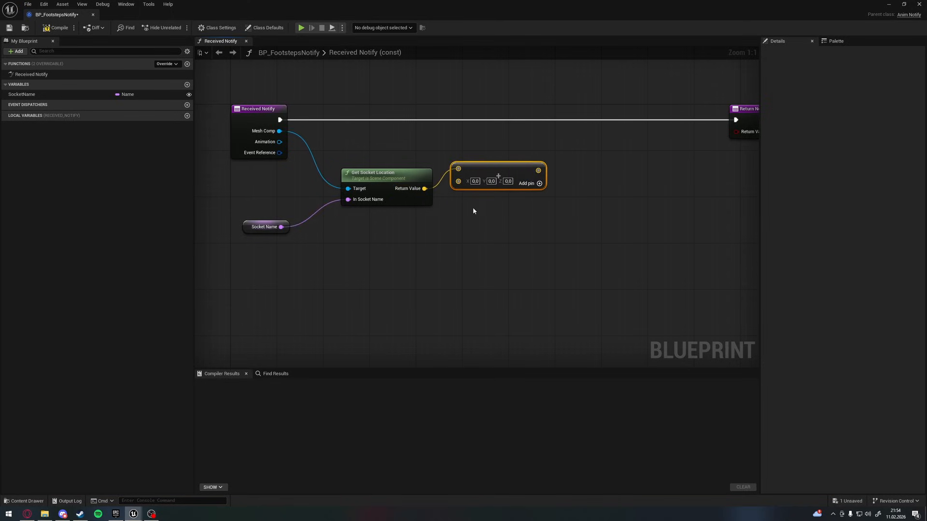
pyautogui.hotkey('ctrl', 'd')
pyautogui.moveTo(424, 188); pyautogui.dragTo(486, 224)
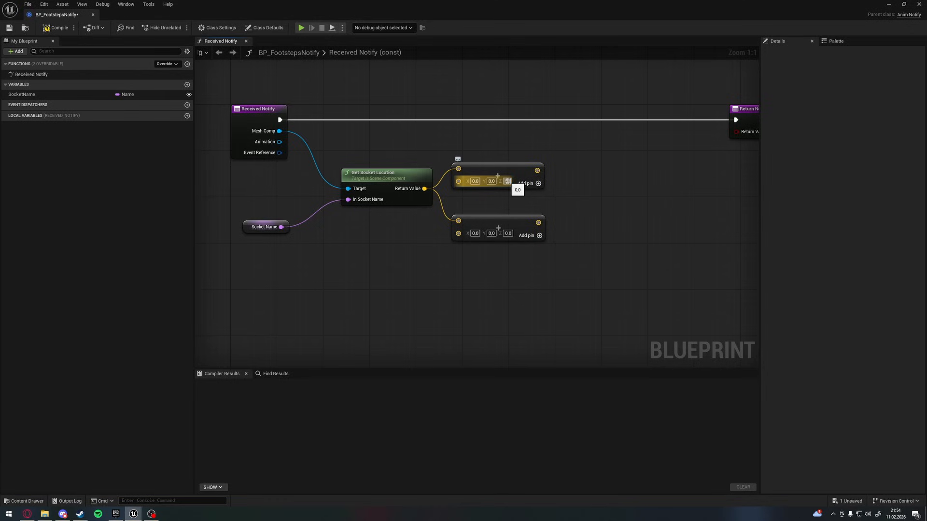
pyautogui.write('50')
pyautogui.press('Return')
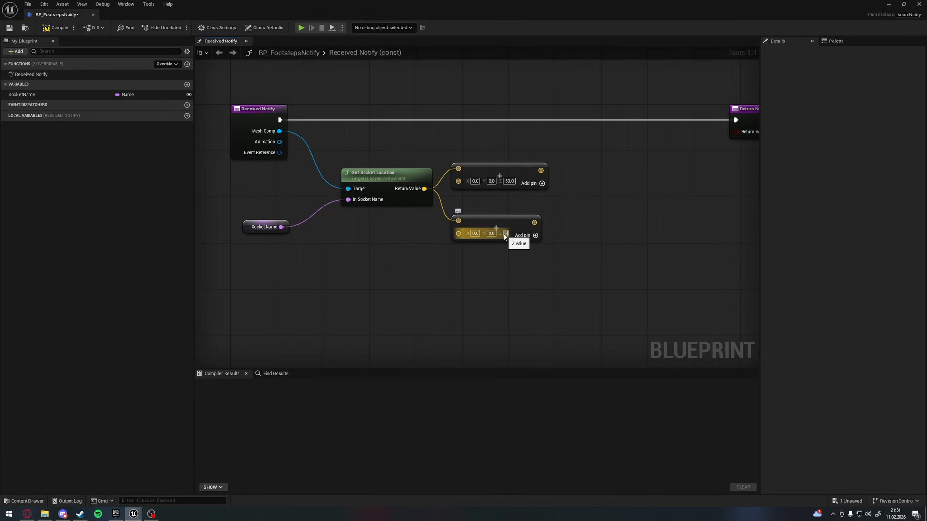
# - Insert a Line Trace By Channel before the Return Node, with the 50 offset result as Start and the -50 one as End
pyautogui.scroll(-2, 570, 193)
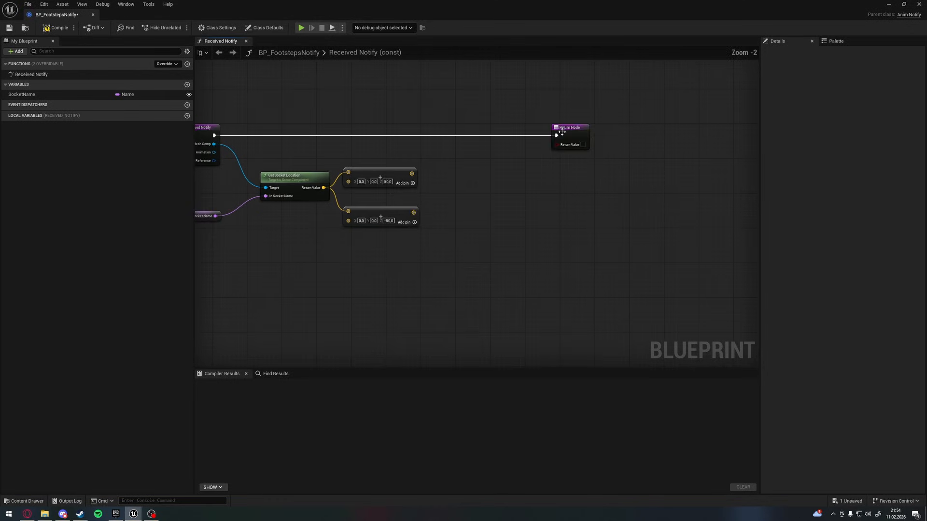
pyautogui.rightClick(498, 161)
pyautogui.write('line trace')
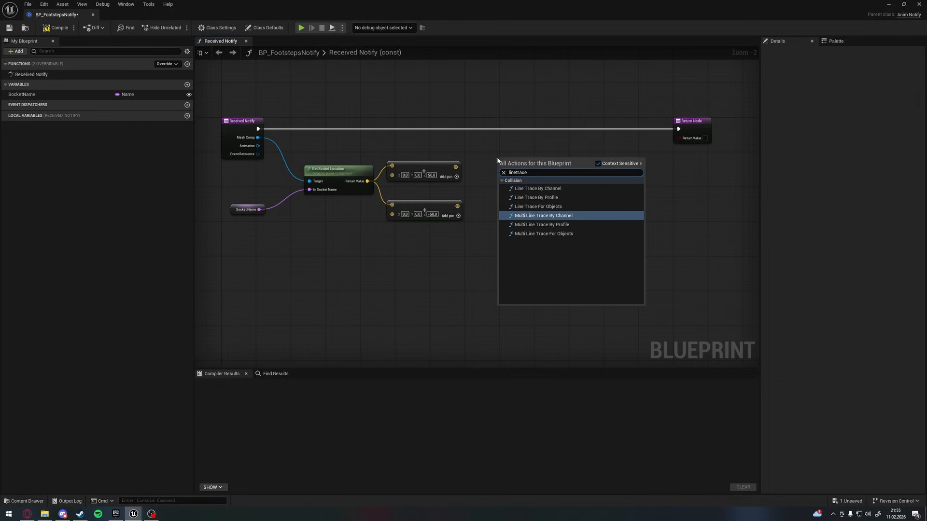
pyautogui.press('Return')
pyautogui.moveTo(501, 168); pyautogui.dragTo(258, 129)
pyautogui.moveTo(587, 168)
pyautogui.mouseDown()
pyautogui.moveTo(660, 145)
pyautogui.moveTo(678, 128)
pyautogui.moveTo(593, 123)
pyautogui.mouseUp()
pyautogui.click(479, 165)
pyautogui.scroll(1, 477, 164)
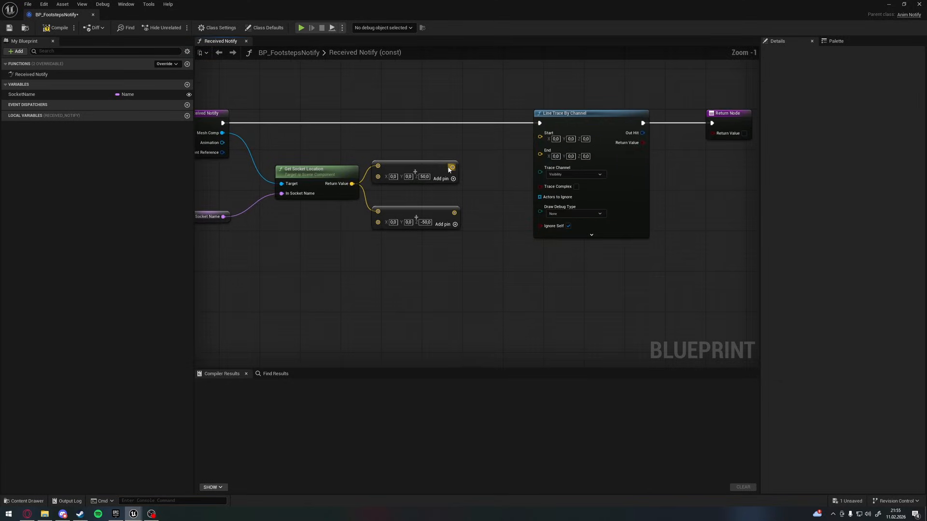
pyautogui.moveTo(452, 167)
pyautogui.mouseDown()
pyautogui.moveTo(540, 133)
pyautogui.moveTo(454, 214)
pyautogui.mouseUp()
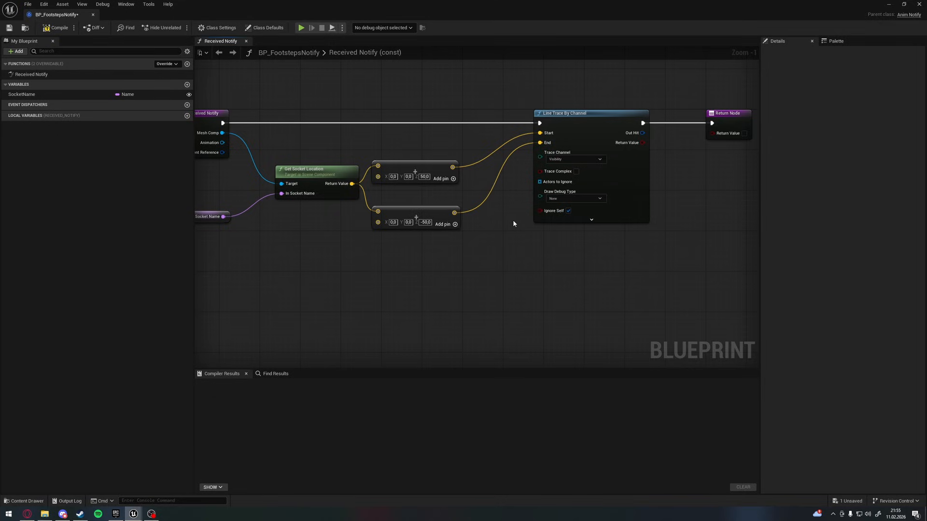
# - Set the line trace's Draw Debug Type to For Duration with a Draw Time of 2
pyautogui.moveTo(513, 223); pyautogui.dragTo(449, 217, button='right')
pyautogui.click(496, 208)
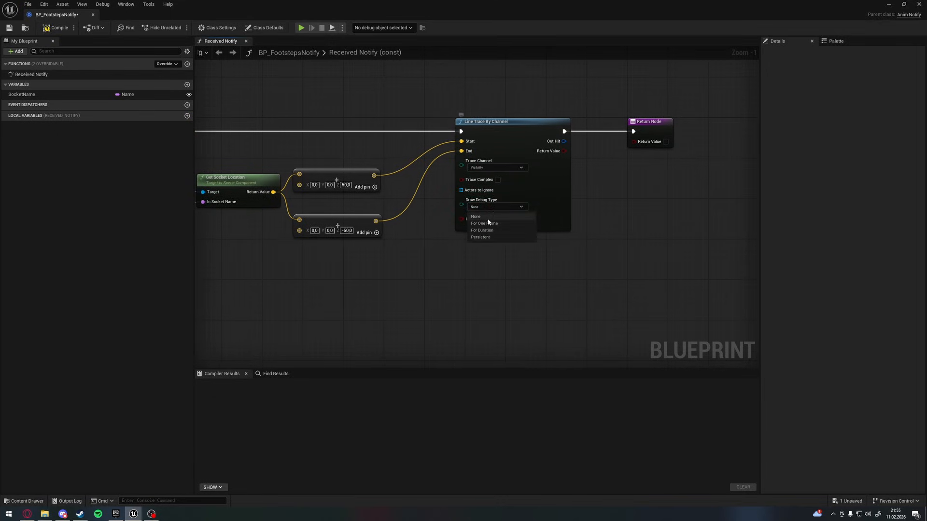
pyautogui.click(492, 231)
pyautogui.click(491, 228)
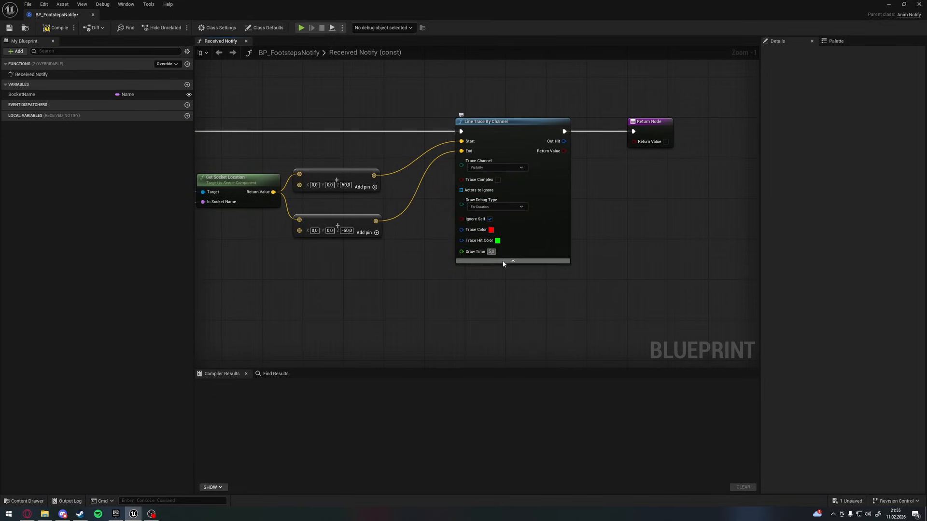
pyautogui.write('2')
pyautogui.press('Return')
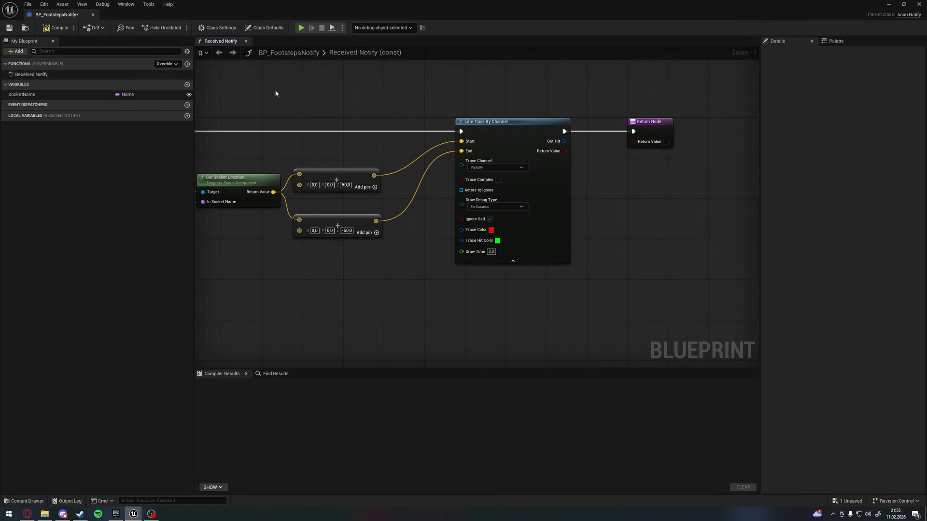
# - Compile the notify blueprint and open the MF_Unarmed_Jog_Fwd animation from Characters/Mannequins/Anims/Unarmed/Jog
pyautogui.click(62, 27)
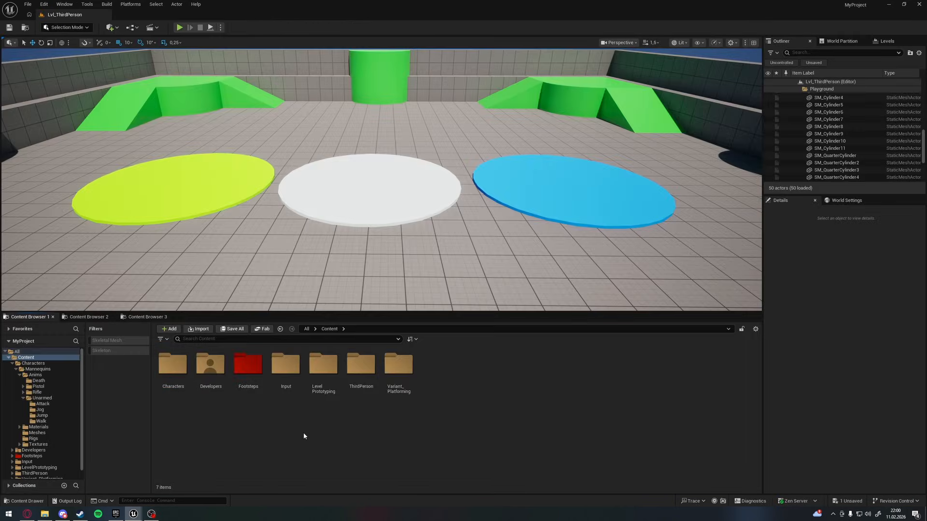
pyautogui.doubleClick(182, 392)
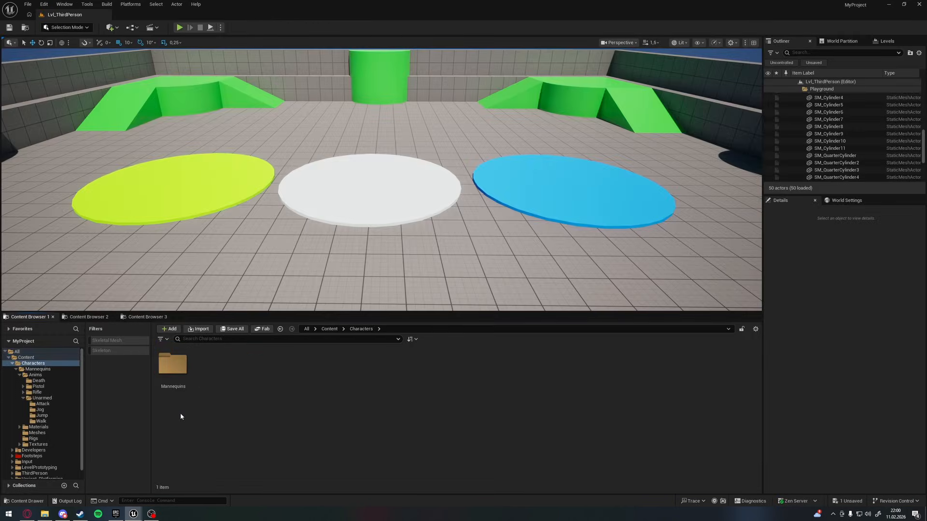
pyautogui.click(182, 389)
pyautogui.doubleClick(182, 389)
pyautogui.doubleClick(182, 391)
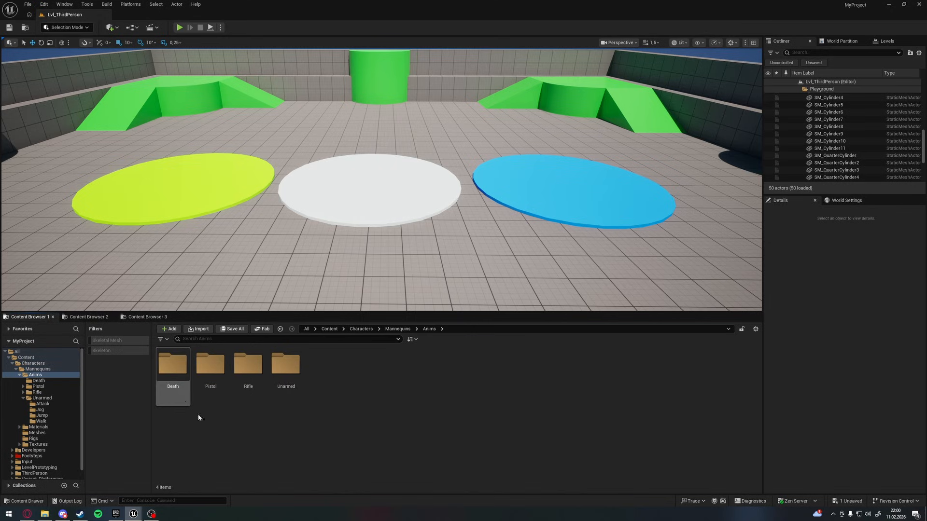
pyautogui.doubleClick(286, 379)
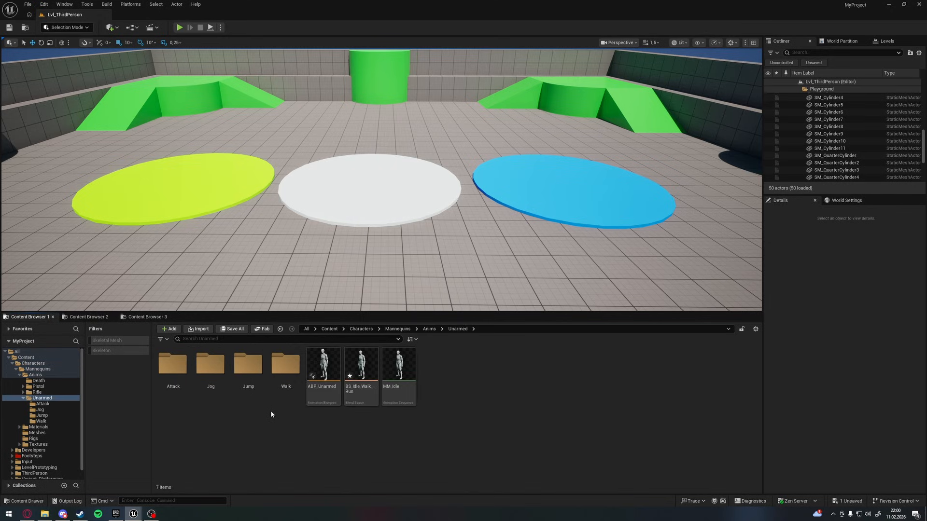
pyautogui.doubleClick(214, 401)
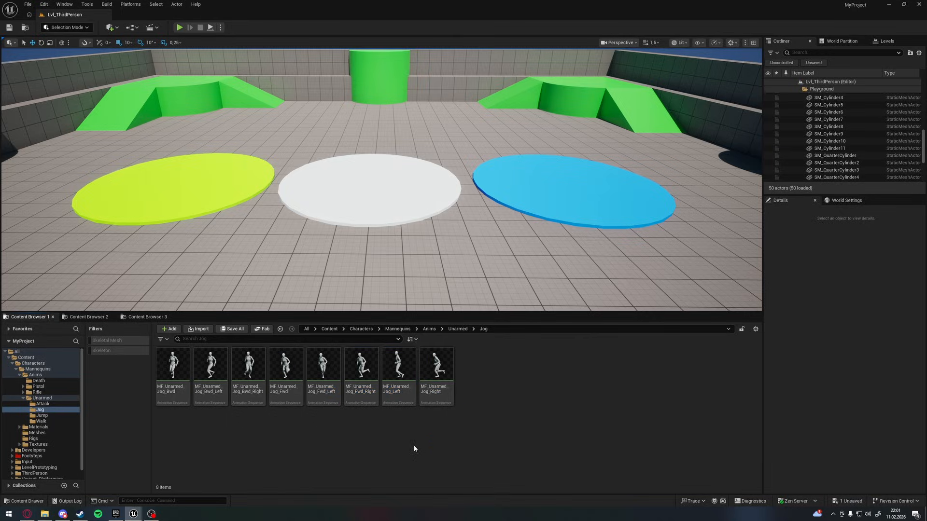
pyautogui.doubleClick(298, 384)
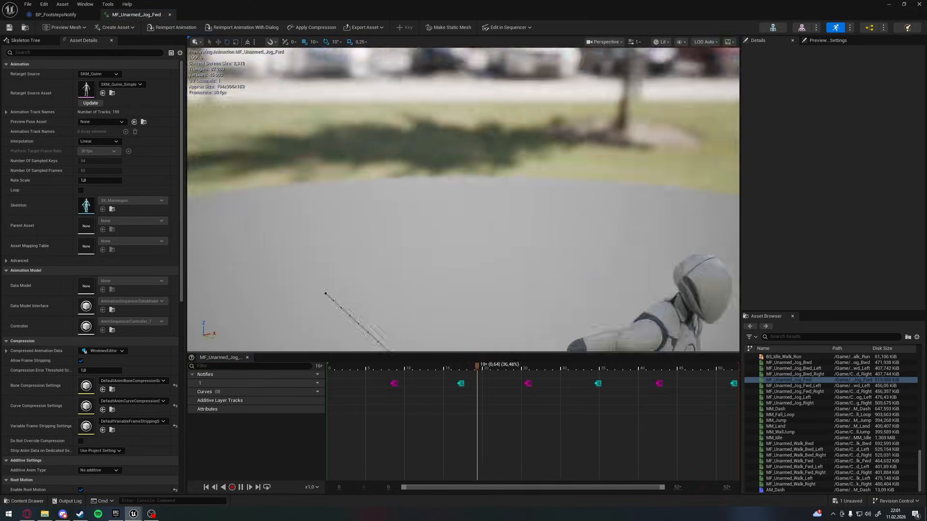
# - Insert a second notify track in the jog animation and pause the animation preview
pyautogui.click(313, 383)
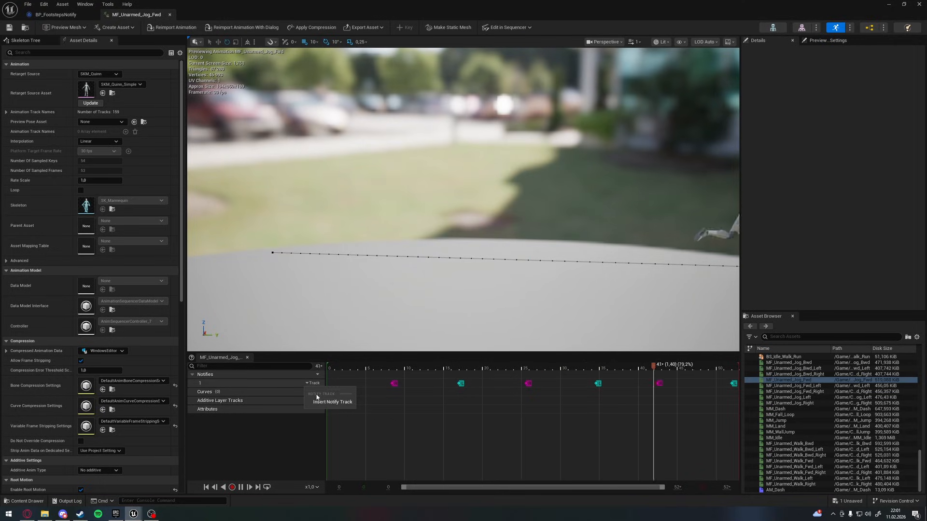
pyautogui.click(319, 402)
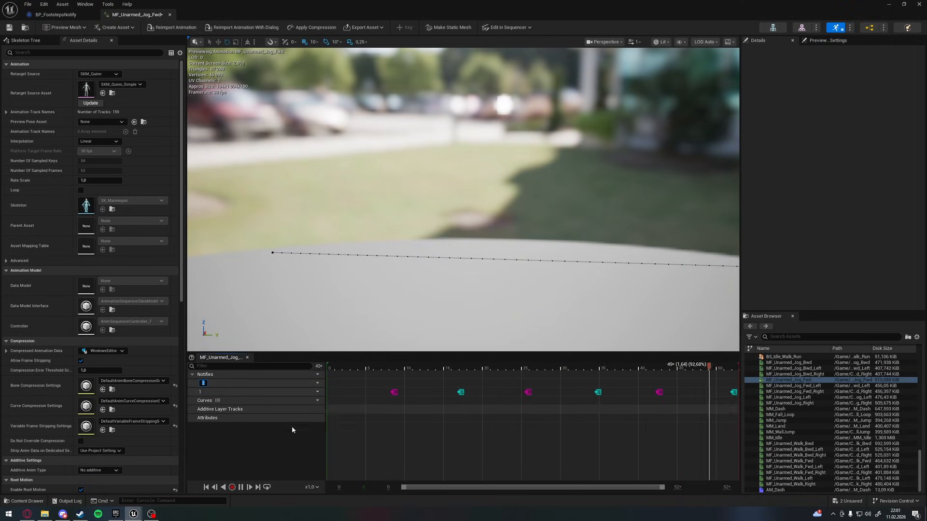
pyautogui.click(240, 487)
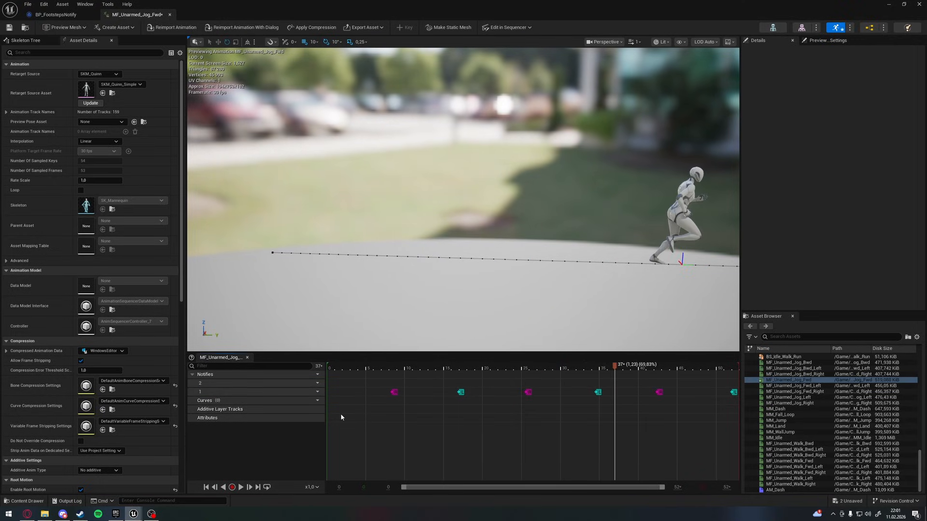
# - Add a BP_FootstepsNotify on track 2 above the first sync marker and set its Socket Name to foot_r
pyautogui.rightClick(392, 387)
pyautogui.moveTo(422, 401)
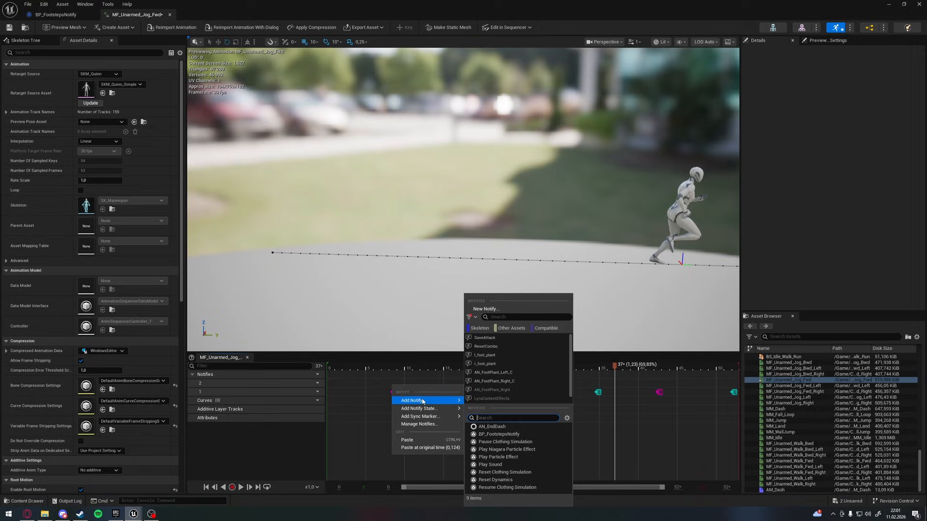
pyautogui.click(492, 435)
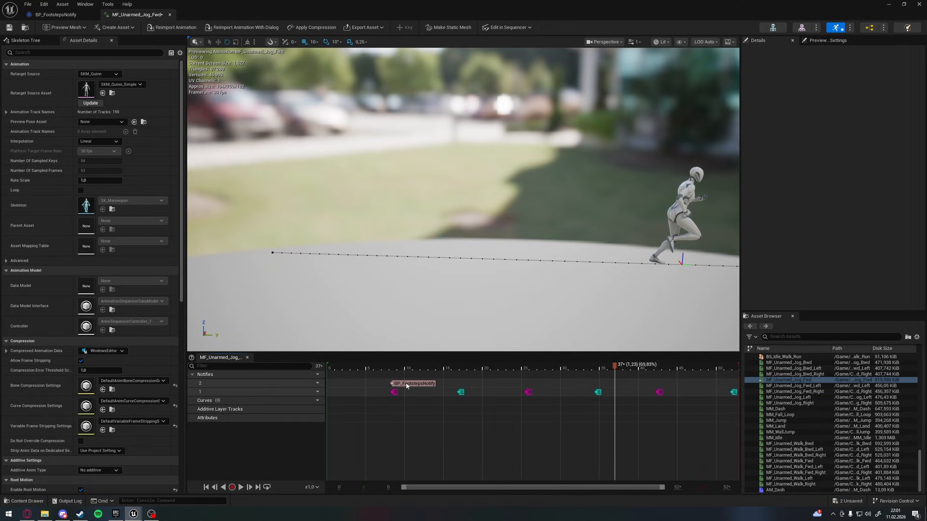
pyautogui.click(408, 385)
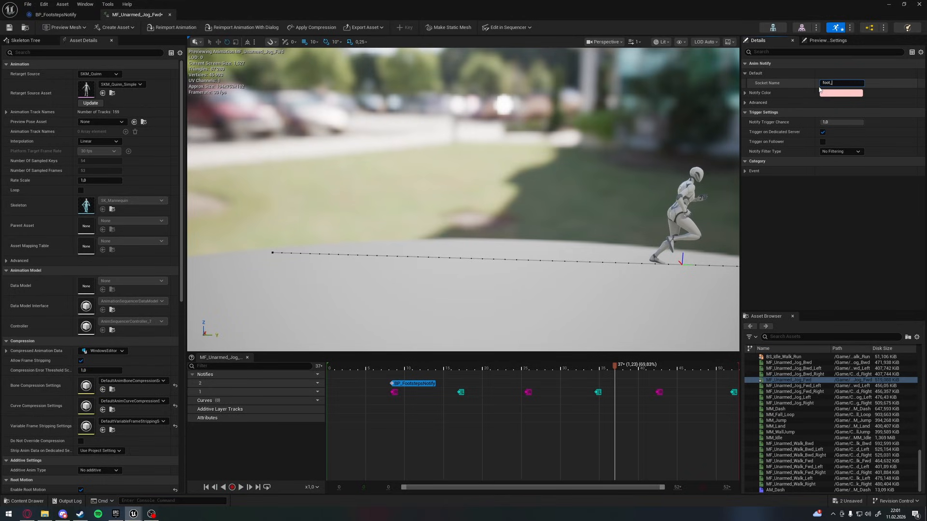
pyautogui.click(826, 197)
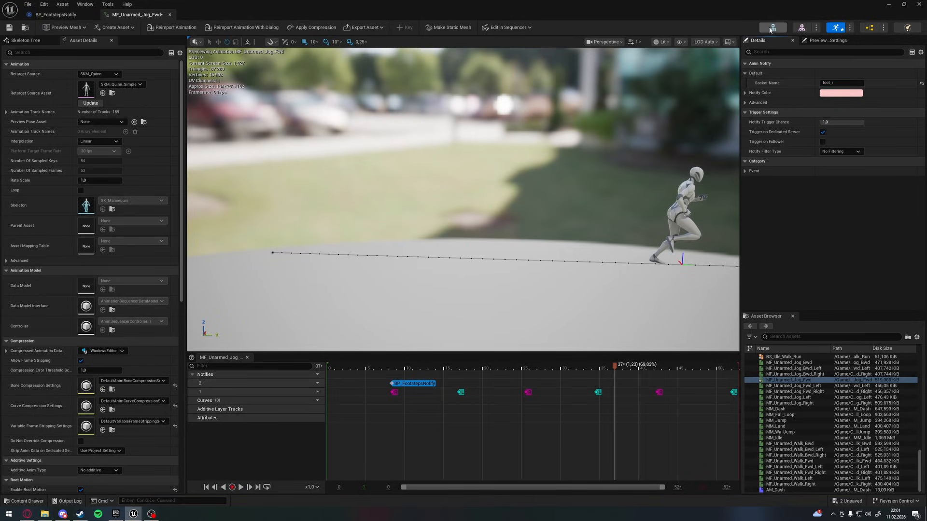
# - Look up the foot_r and foot_l bone names in the mannequin skeleton, closing it when done
pyautogui.click(773, 28)
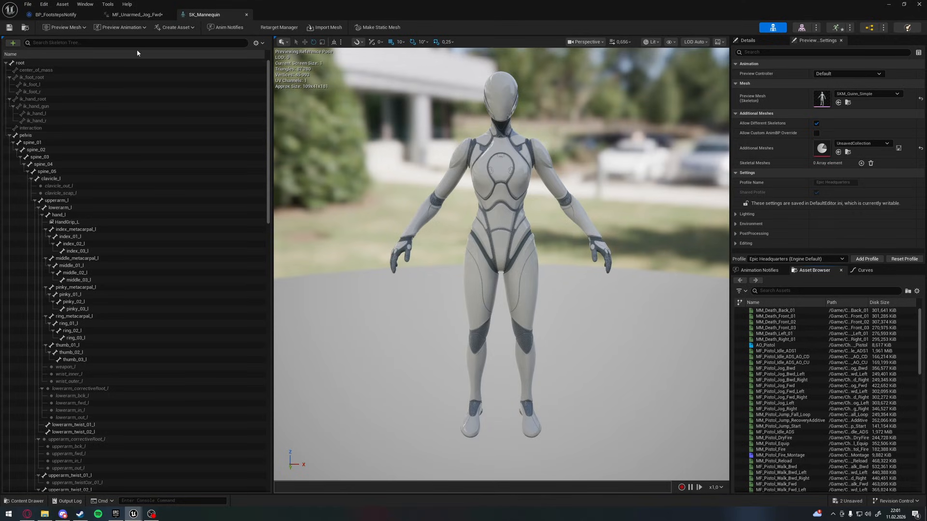
pyautogui.click(111, 44)
pyautogui.write('foot_r')
pyautogui.press('Return')
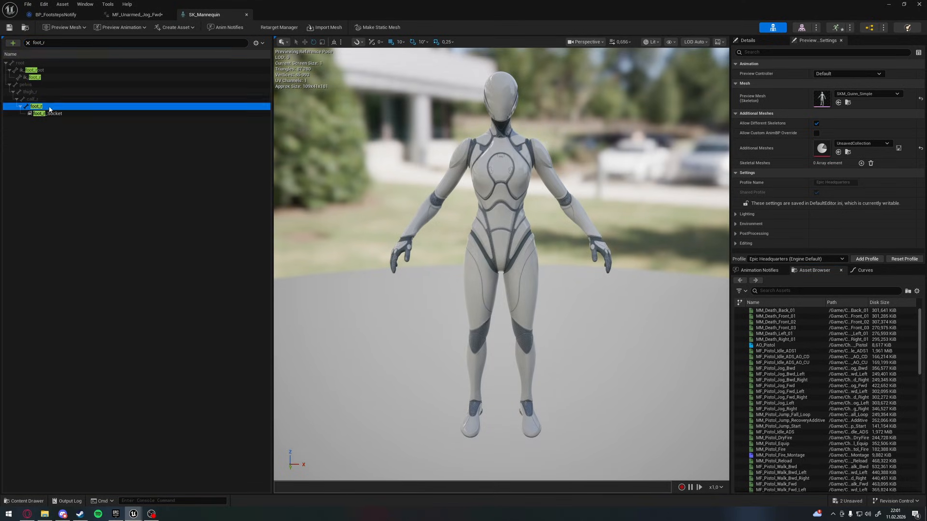
pyautogui.press('BackSpace')
pyautogui.write('l')
pyautogui.press('Return')
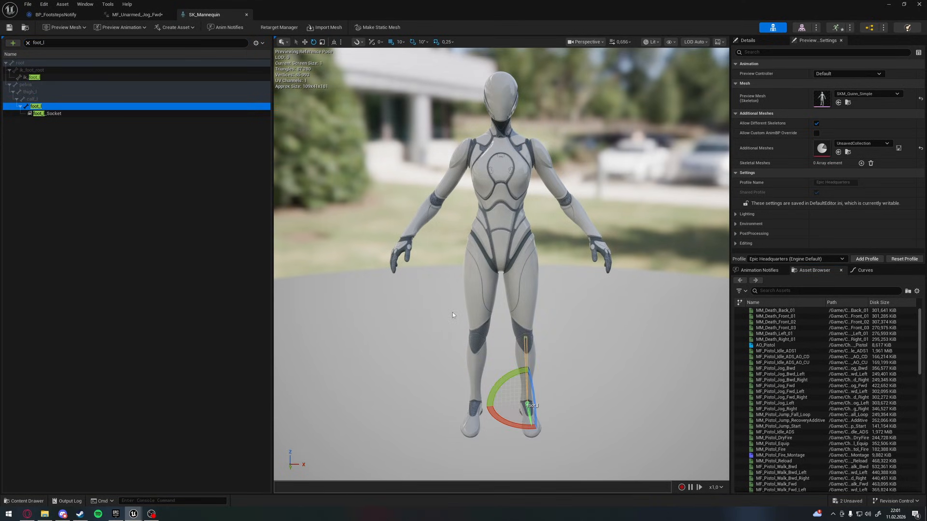
pyautogui.click(245, 15)
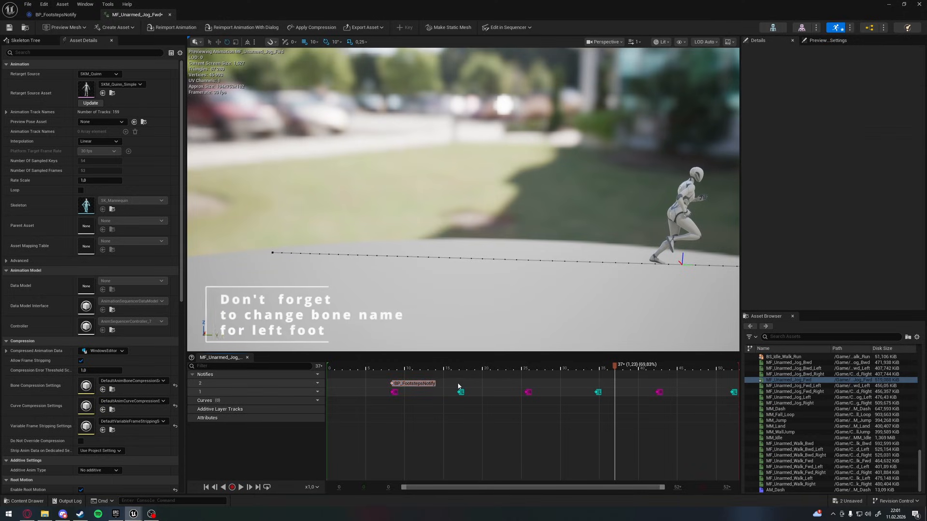
# - Paste copies of the footsteps notify on track 2 above each of the remaining five sync markers
pyautogui.hotkey('ctrl', 'v')
pyautogui.moveTo(478, 385); pyautogui.dragTo(484, 385)
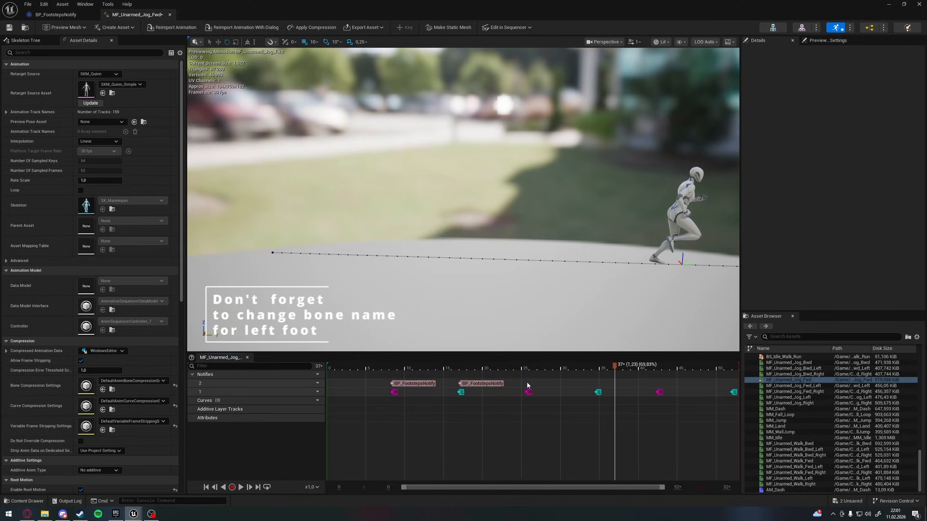
pyautogui.hotkey('ctrl', 'v')
pyautogui.click(597, 385)
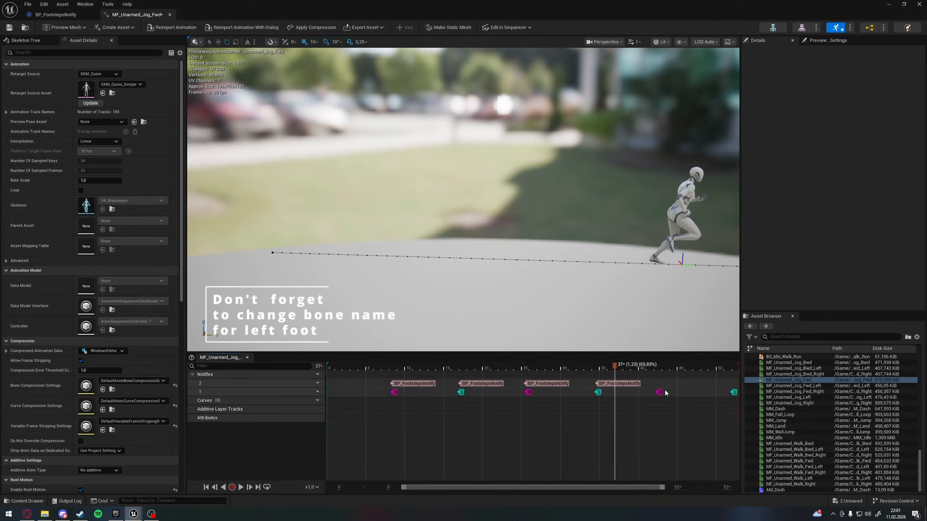
pyautogui.hotkey('ctrl', 'v')
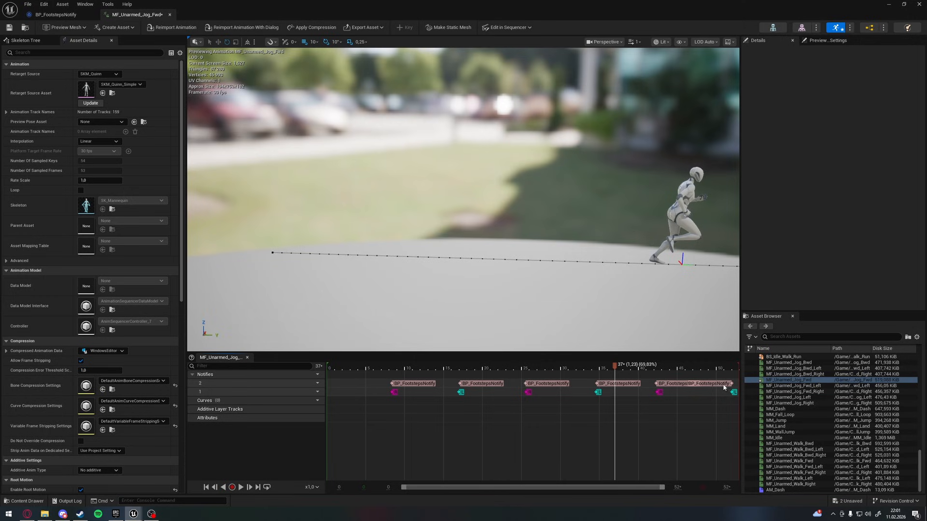
pyautogui.click(724, 384)
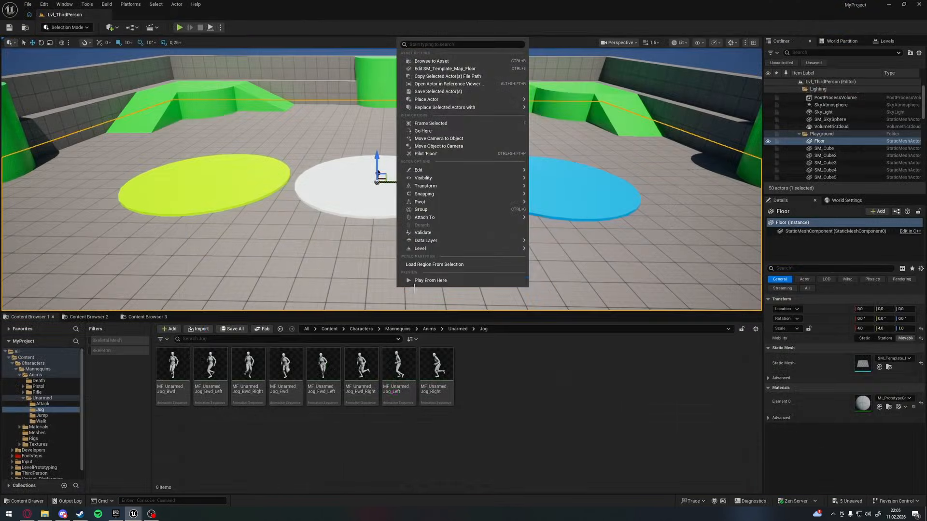
# - Play the level from the floor near the coloured discs and move the character to test the footstep traces
pyautogui.click(387, 228)
pyautogui.press('d')
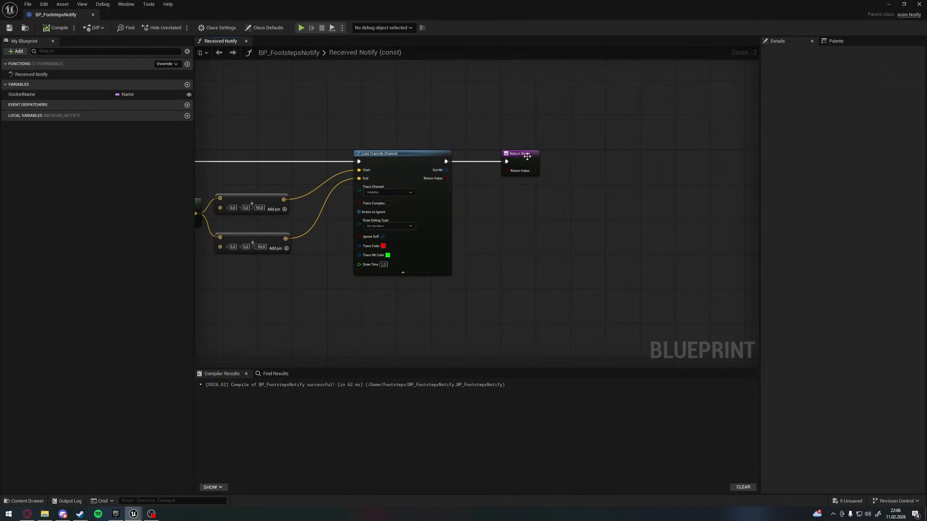
# - Move the Return Node in BP_FootstepsNotify far to the right to make room after Line Trace By Channel
pyautogui.moveTo(527, 157); pyautogui.dragTo(714, 155)
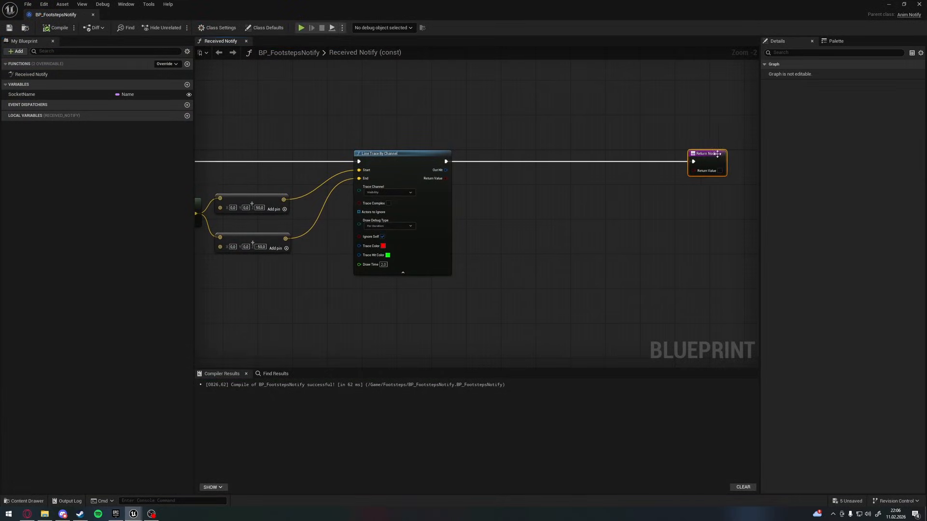
pyautogui.moveTo(713, 156); pyautogui.dragTo(427, 176, button='right')
pyautogui.moveTo(427, 175); pyautogui.dragTo(585, 178)
pyautogui.moveTo(396, 210); pyautogui.dragTo(628, 193, button='right')
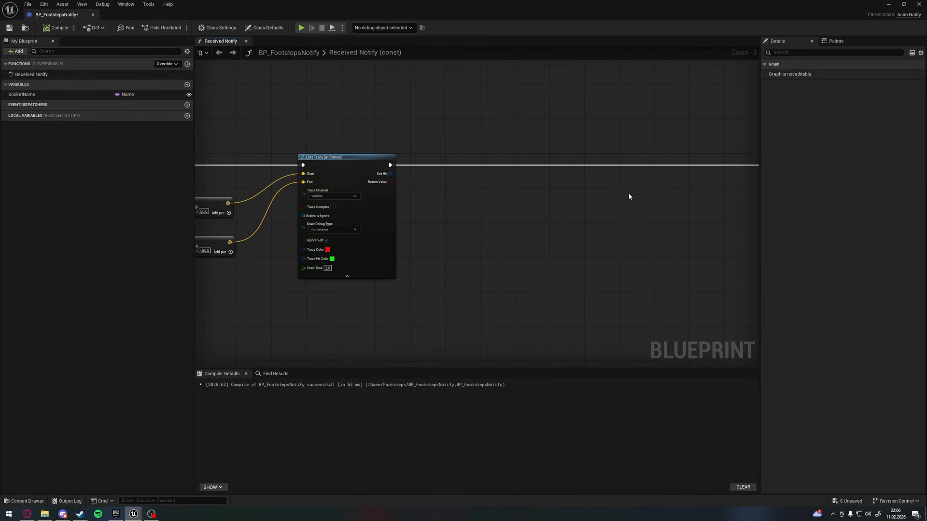
pyautogui.click(627, 192)
pyautogui.moveTo(474, 194); pyautogui.dragTo(430, 200, button='right')
pyautogui.scroll(1, 358, 170)
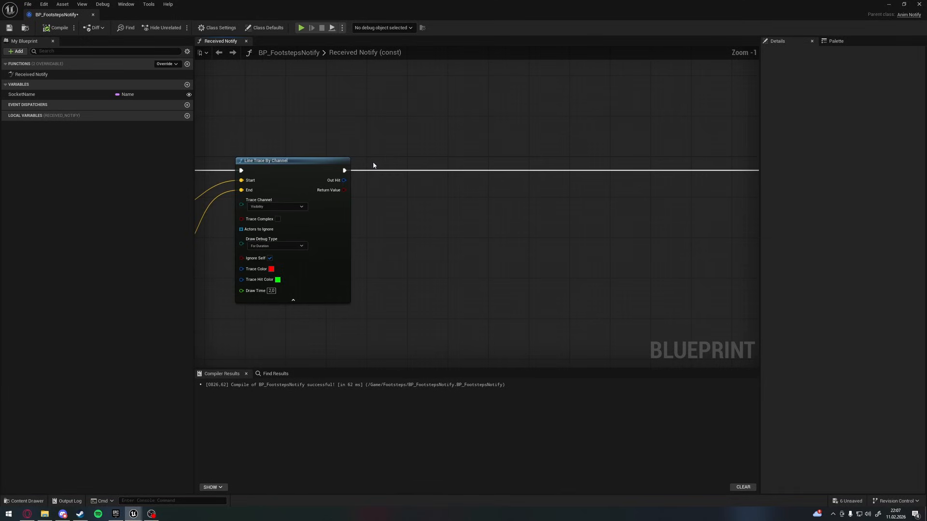
# - Add a Branch after Line Trace By Channel, with the trace's Return Value as its Condition
pyautogui.press('b')
pyautogui.click(372, 162)
pyautogui.moveTo(344, 189)
pyautogui.mouseDown()
pyautogui.moveTo(379, 186)
pyautogui.moveTo(344, 170)
pyautogui.mouseUp()
pyautogui.moveTo(394, 168); pyautogui.dragTo(393, 162)
# - Add a Break Hit Result node from the trace's Out Hit and place it below the Branch
pyautogui.moveTo(342, 181); pyautogui.dragTo(386, 233)
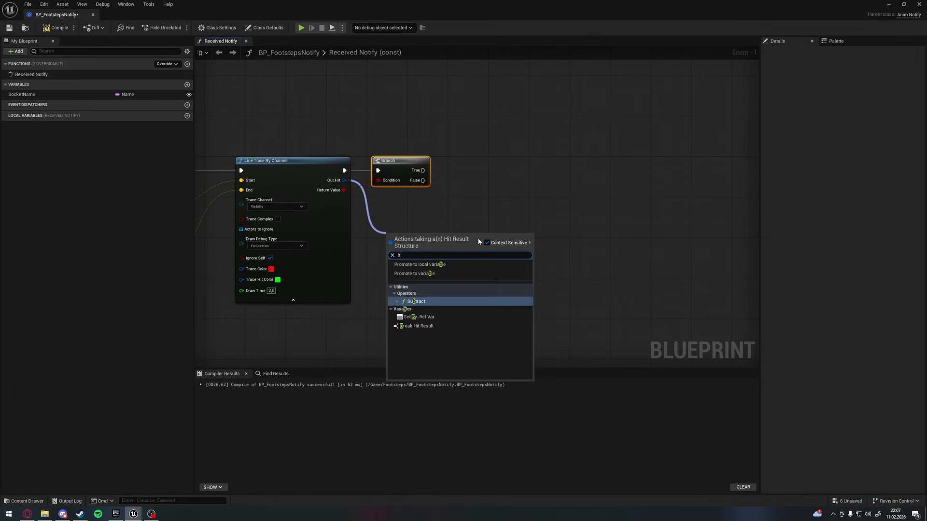
pyautogui.write('break')
pyautogui.press('Return')
pyautogui.click(412, 265)
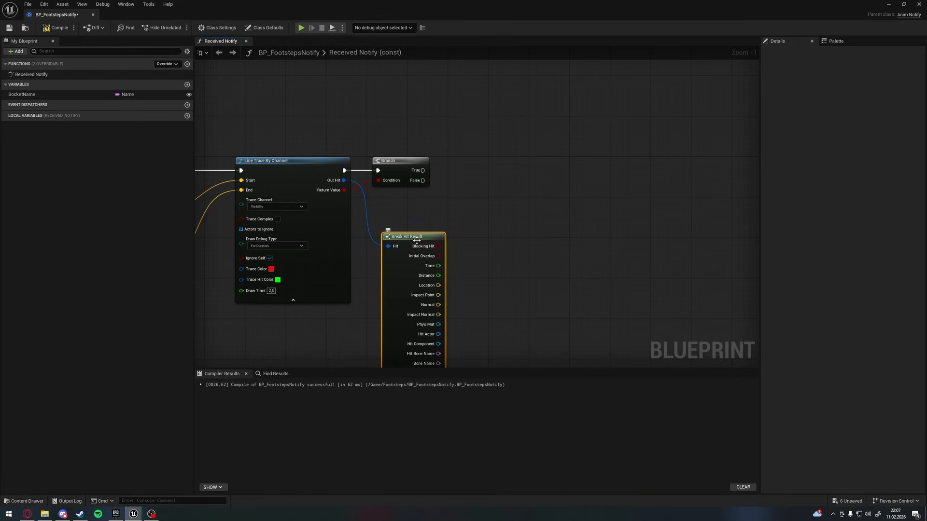
pyautogui.scroll(-1, 501, 242)
pyautogui.scroll(1, 518, 225)
pyautogui.click(518, 226)
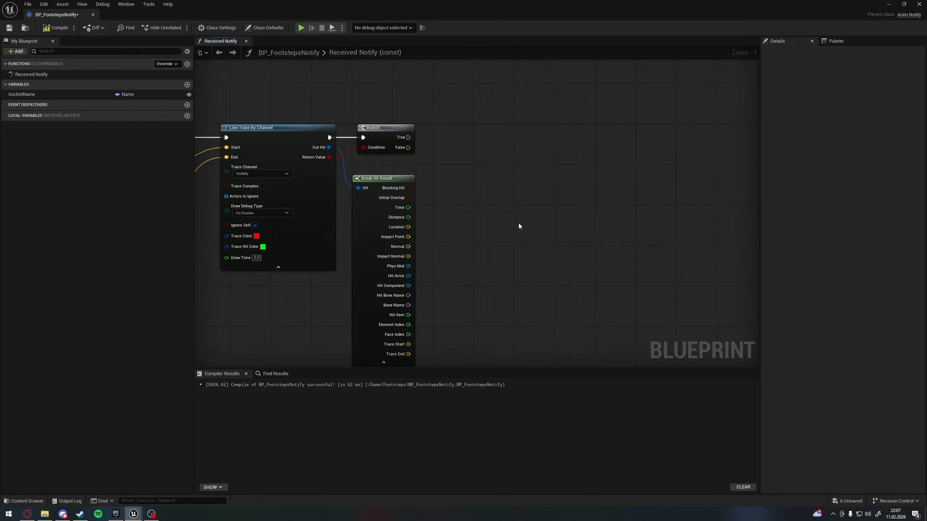
# - Create a Blueprint class named DA_SurfaceEffects in the Footsteps folder with PrimaryDataAsset as its parent
pyautogui.click(889, 6)
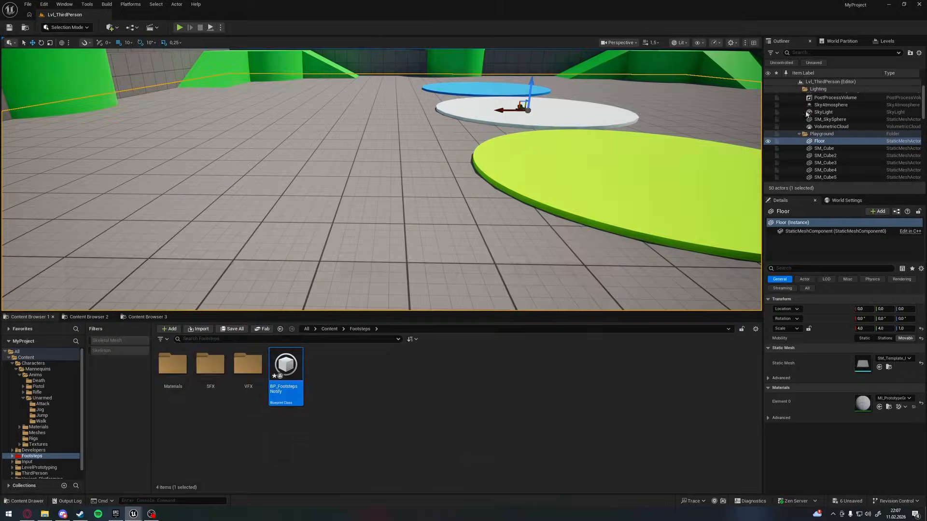
pyautogui.rightClick(333, 368)
pyautogui.moveTo(357, 231)
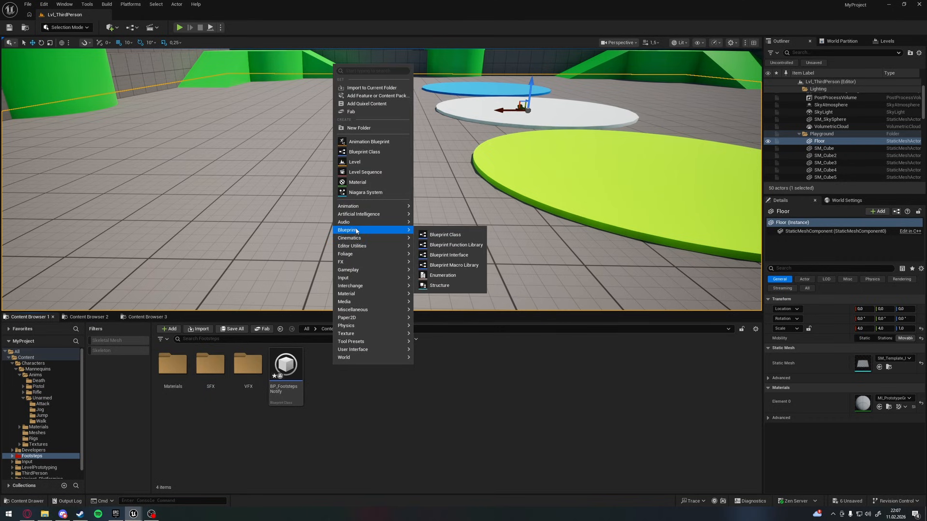
pyautogui.click(441, 236)
pyautogui.write('dat')
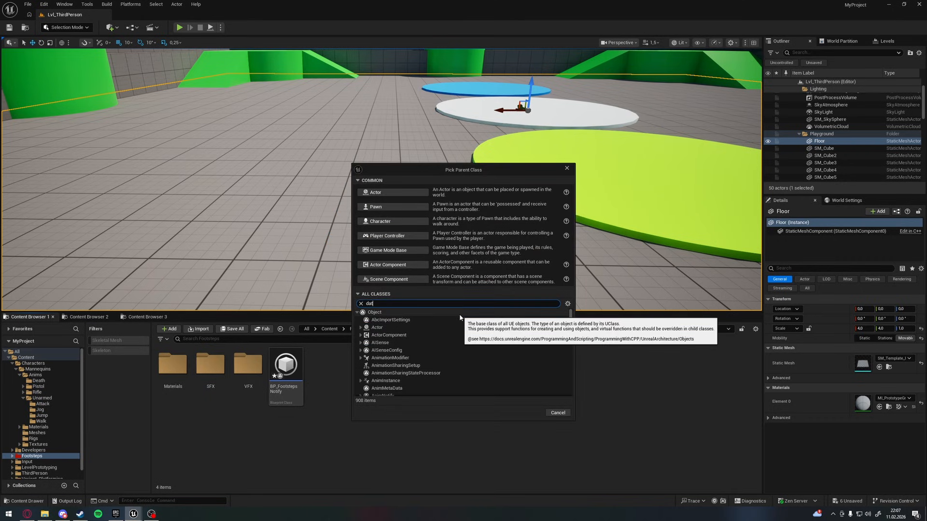
pyautogui.write('aas')
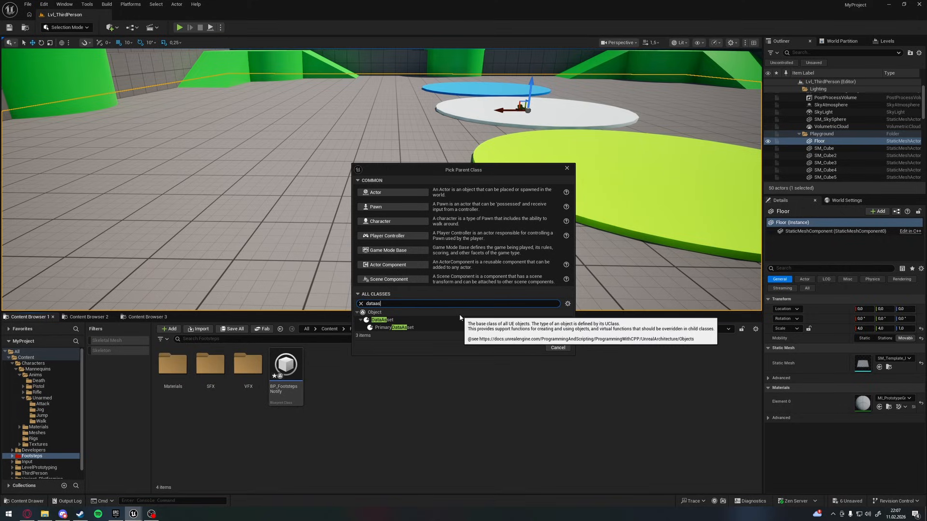
pyautogui.click(464, 327)
pyautogui.click(529, 347)
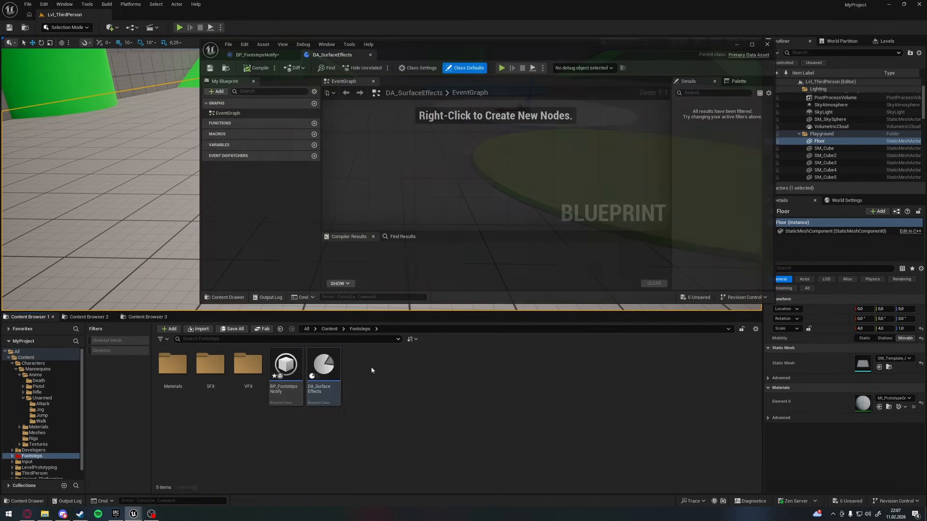
# - Create a Blueprint Structure named F_SurfaceEffects in the Footsteps folder
pyautogui.rightClick(371, 367)
pyautogui.moveTo(416, 232)
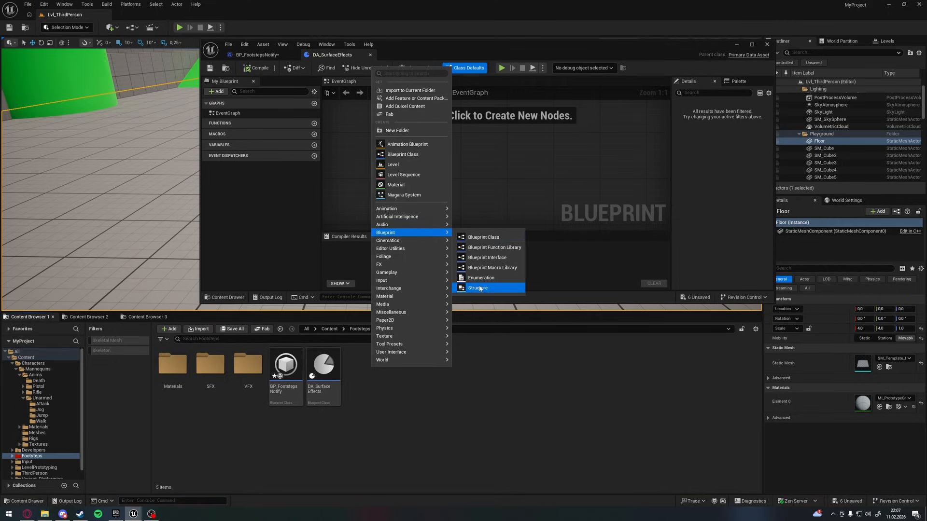
pyautogui.click(477, 288)
pyautogui.write('F_Surf')
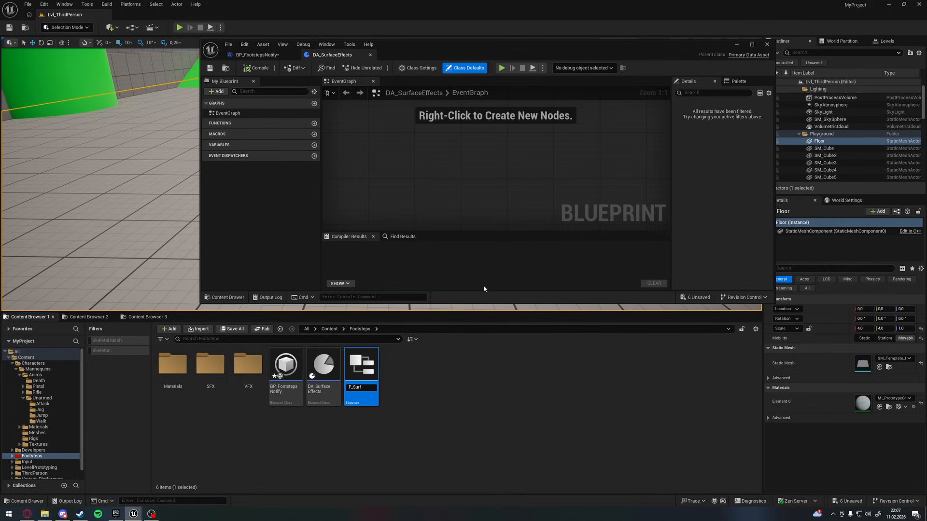
pyautogui.write('aceEffects')
pyautogui.press('Return')
pyautogui.click(399, 406)
# - Create a Data Asset named DA_Surfaces in the Footsteps folder, using DA_SurfaceEffects as its class
pyautogui.rightClick(394, 371)
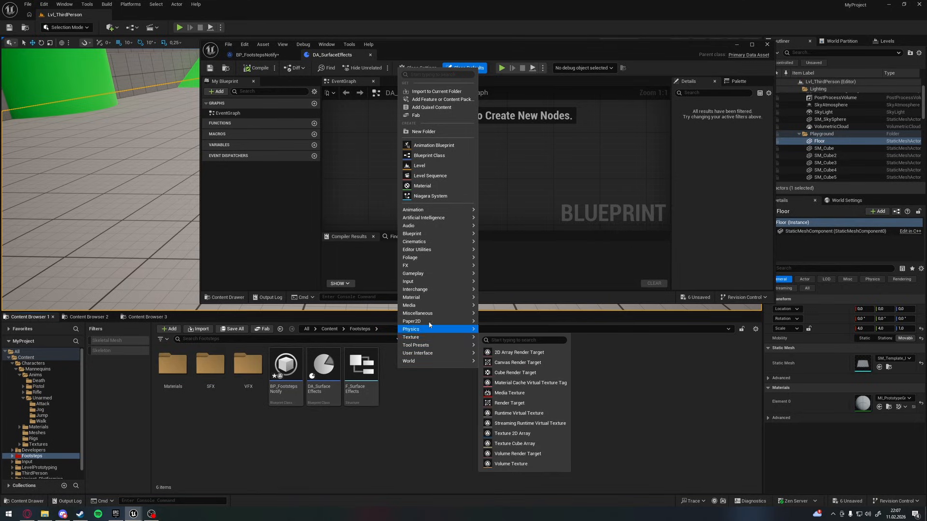
pyautogui.moveTo(434, 314)
pyautogui.click(513, 341)
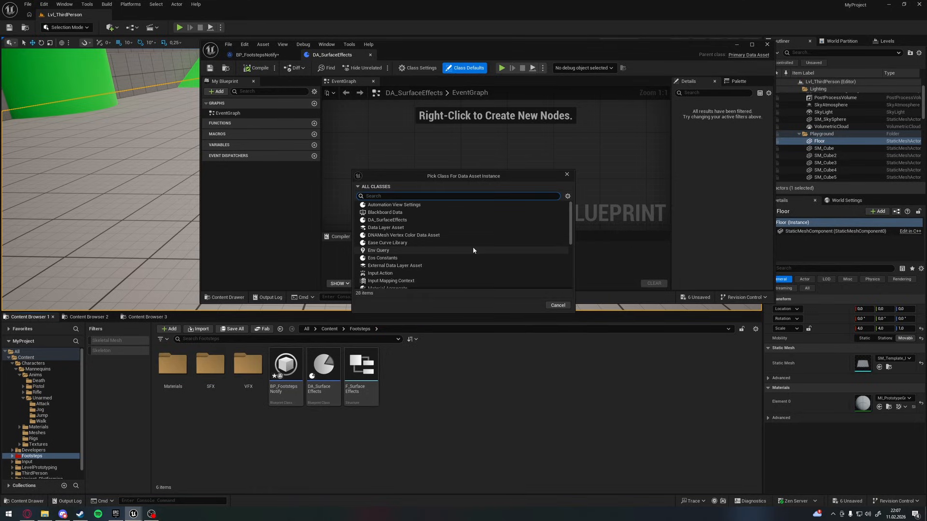
pyautogui.write('da_surf')
pyautogui.click(410, 204)
pyautogui.click(529, 225)
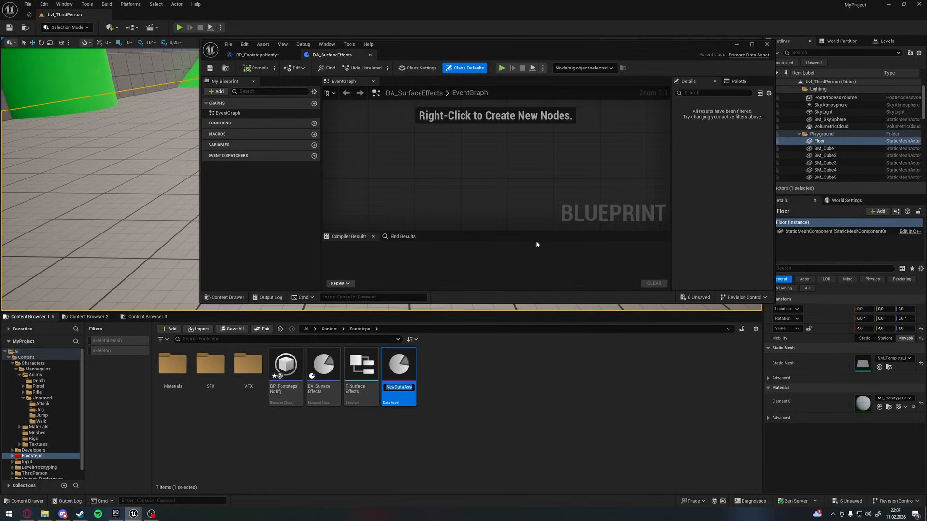
pyautogui.write('DA_Surfaces')
pyautogui.press('Return')
pyautogui.click(399, 429)
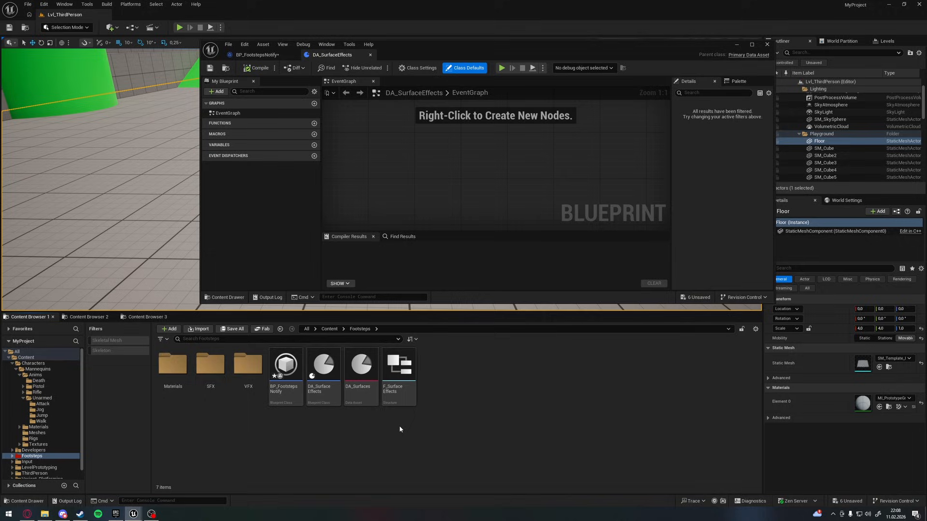
# - Open the F_SurfaceEffects structure and make its first member a Sound Cue object reference named Sound
pyautogui.doubleClick(399, 371)
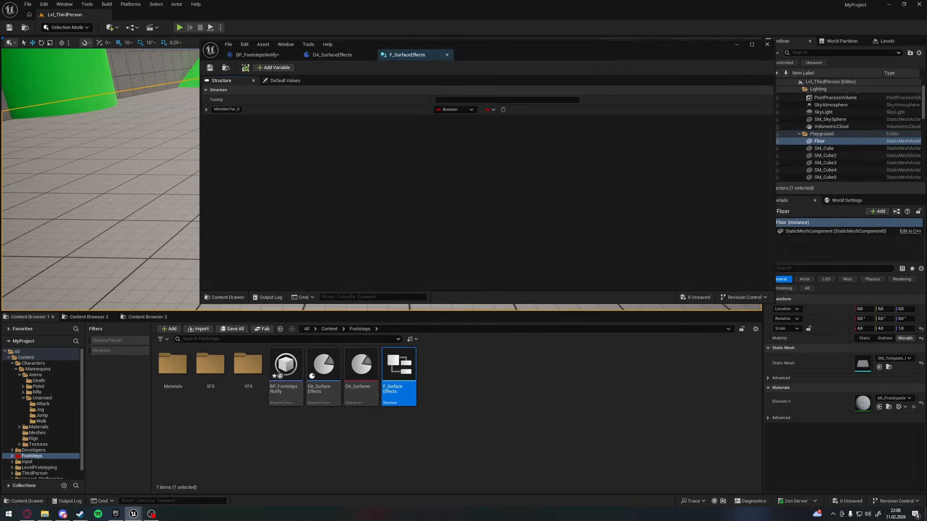
pyautogui.click(464, 111)
pyautogui.write('soundcue')
pyautogui.click(622, 143)
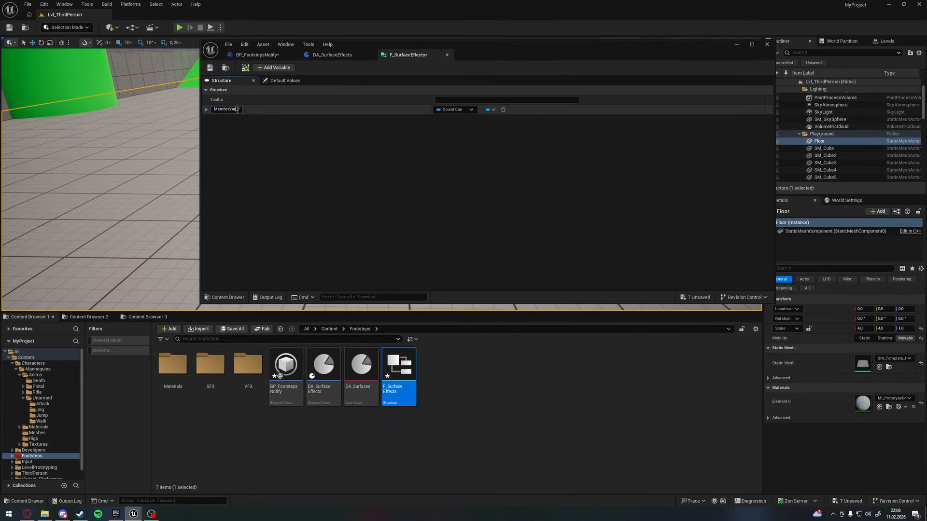
pyautogui.click(230, 108)
pyautogui.write('Sound')
# - Rename the Sound member to SoundCue, add a NiagaraSystem member of type Niagara System object reference, and save the structure
pyautogui.click(274, 67)
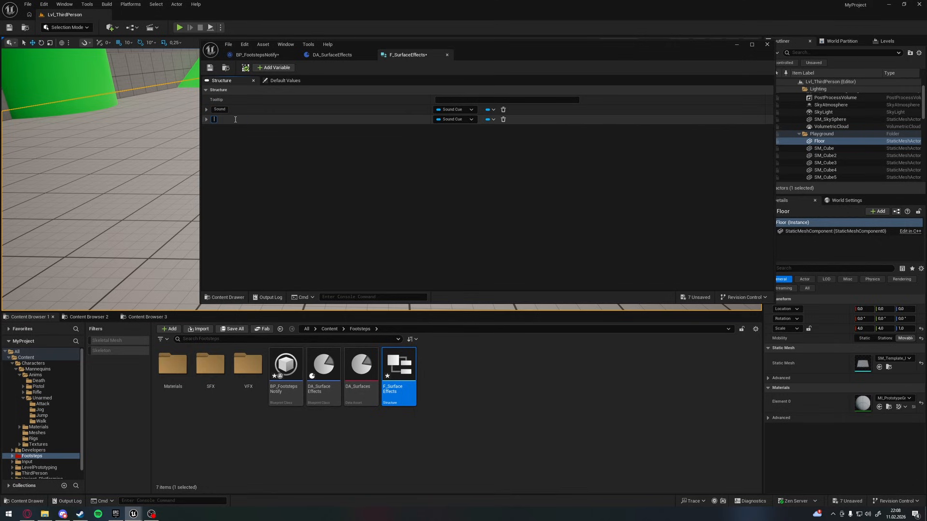
pyautogui.click(236, 120)
pyautogui.write('NiagaraSystem')
pyautogui.click(224, 110)
pyautogui.write('Cue')
pyautogui.click(454, 119)
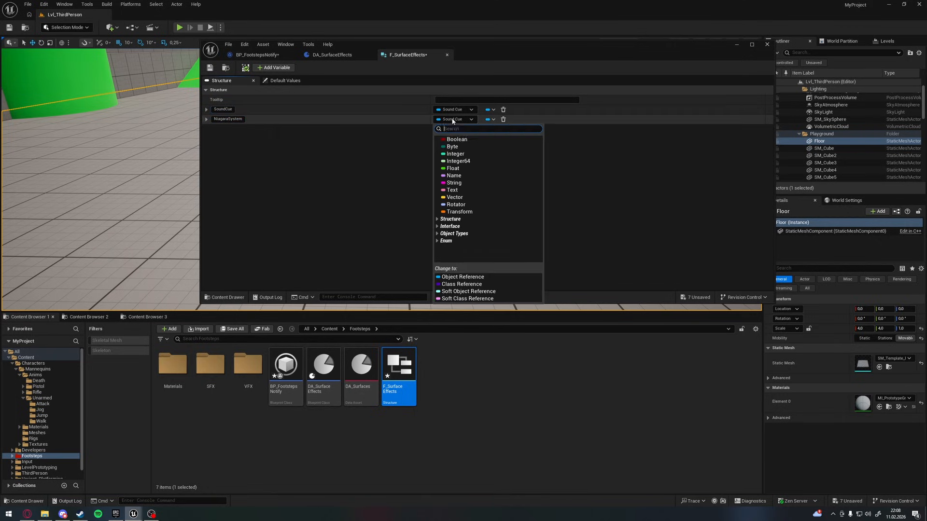
pyautogui.write('niagaras')
pyautogui.click(475, 208)
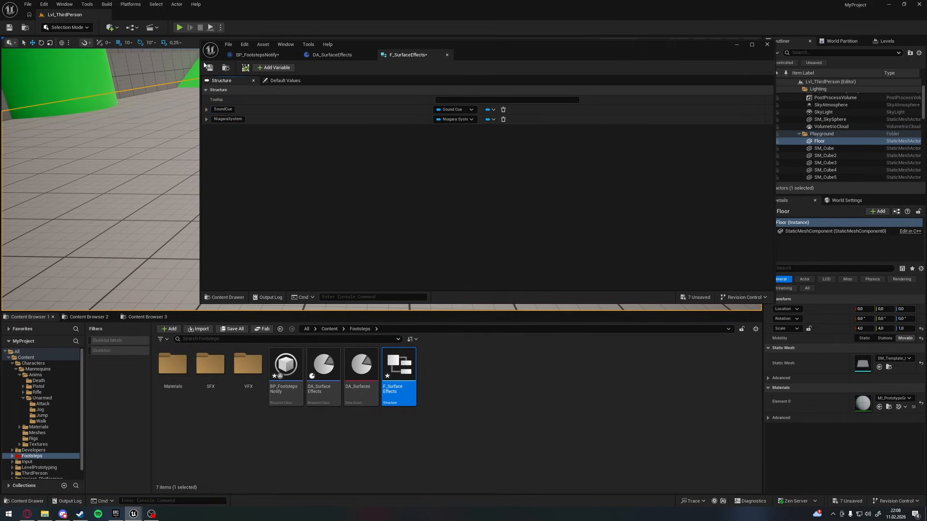
pyautogui.click(209, 67)
# - Add a variable named Surface to DA_SurfaceEffects with the type Physical Material object reference, and compile
pyautogui.click(332, 55)
pyautogui.click(314, 145)
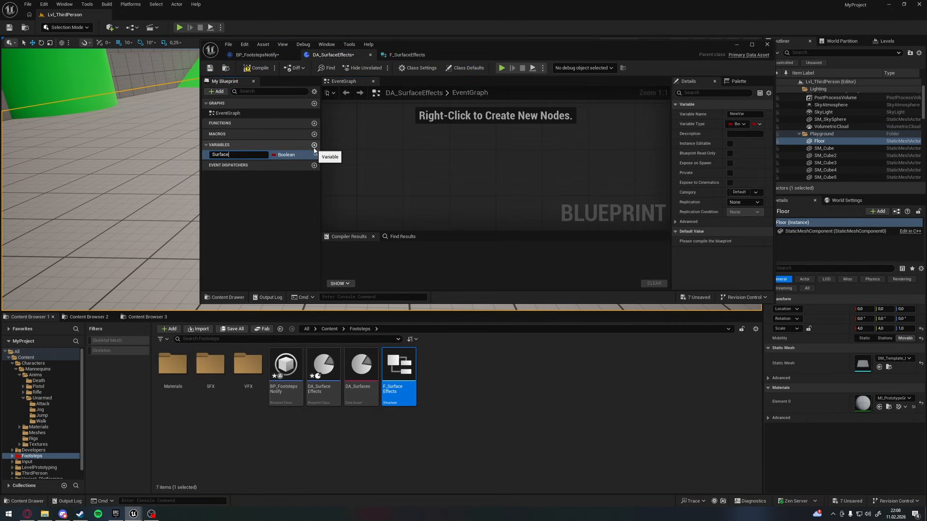
pyautogui.click(289, 155)
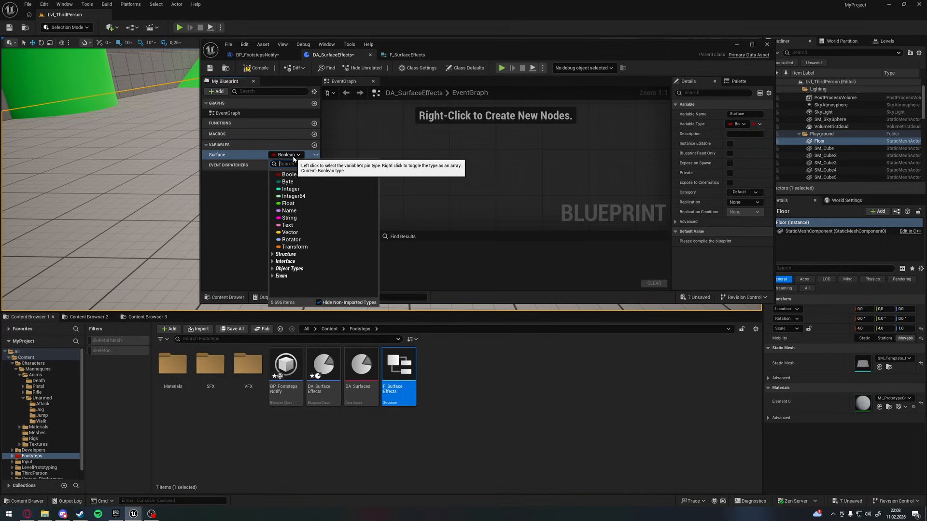
pyautogui.moveTo(311, 246)
pyautogui.click(384, 245)
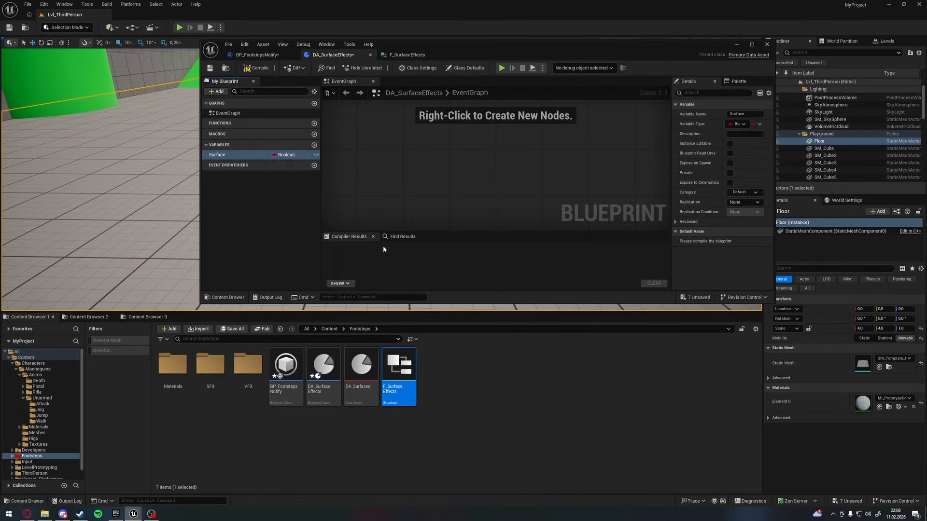
pyautogui.click(277, 204)
pyautogui.click(268, 156)
# - Turn the Surface variable into a Map with F_SurfaceEffects as the value type, and compile and save the blueprint
pyautogui.click(751, 44)
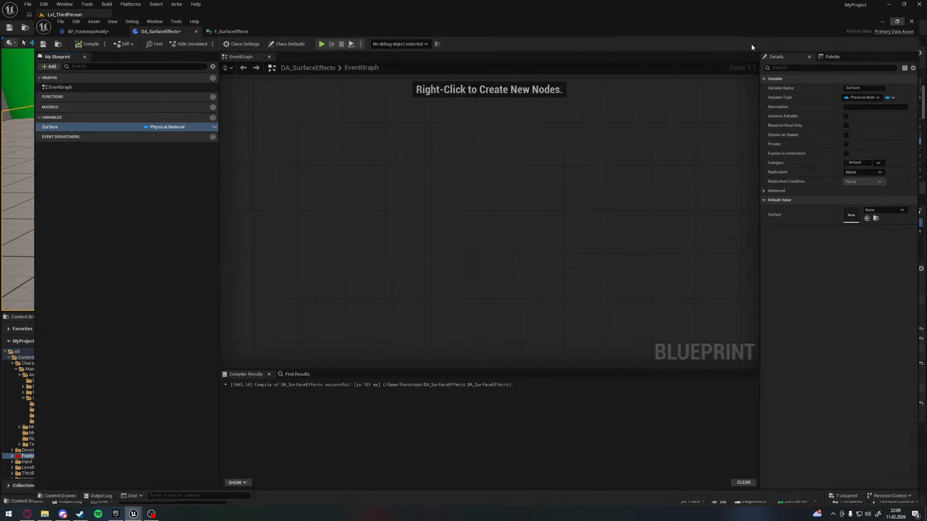
pyautogui.click(897, 84)
pyautogui.click(887, 124)
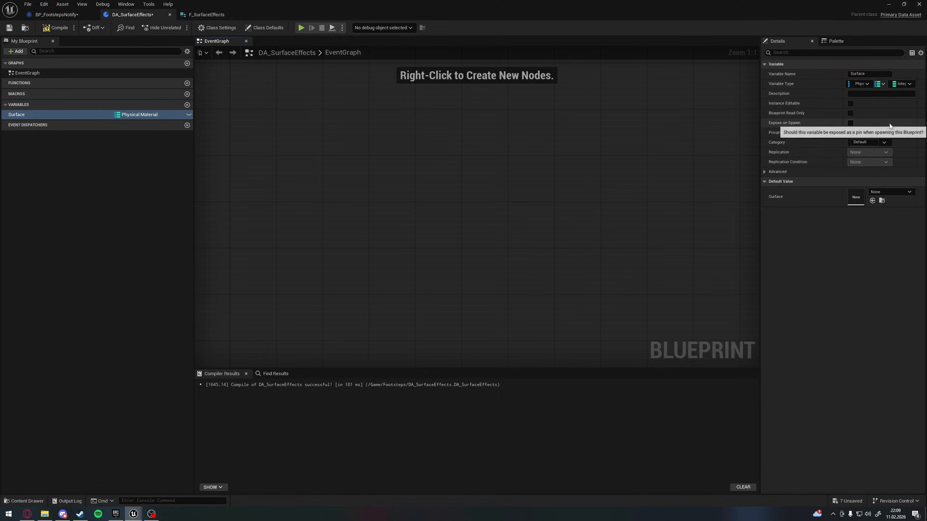
pyautogui.click(897, 83)
pyautogui.write('f_surface')
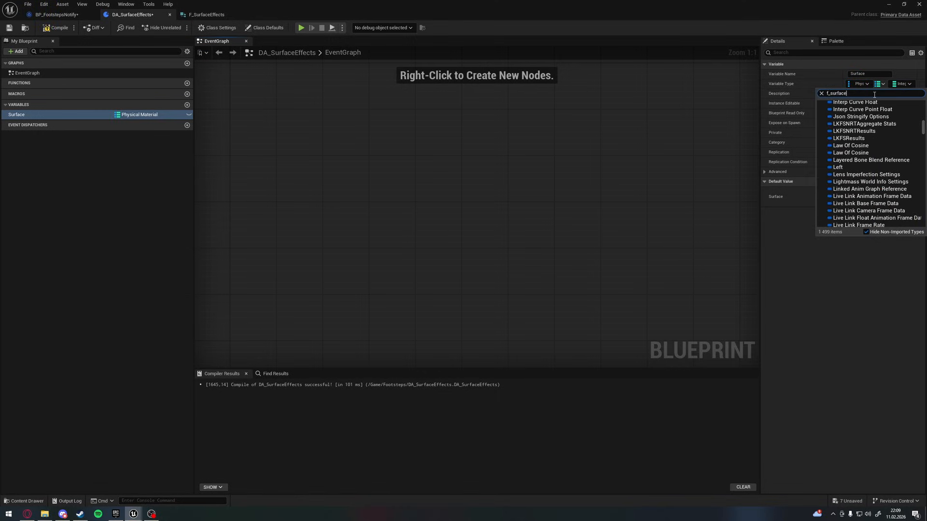
pyautogui.click(859, 107)
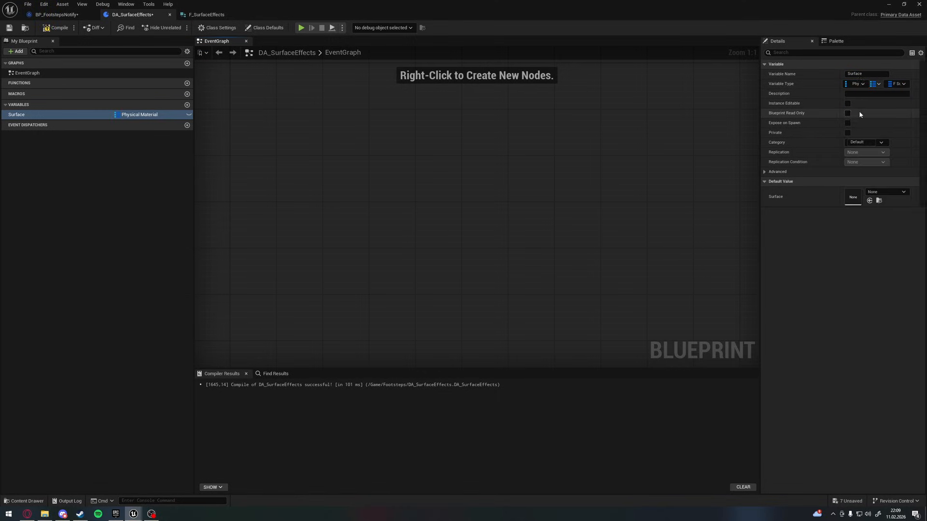
pyautogui.click(56, 27)
pyautogui.click(11, 29)
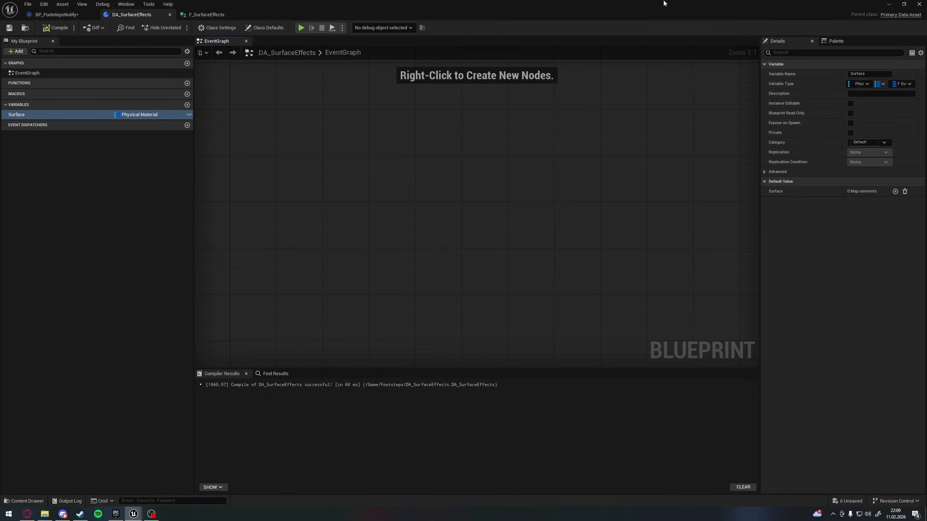
# - Open the DA_Surfaces data asset and add a first element to its Surface map
pyautogui.moveTo(664, 4); pyautogui.dragTo(521, 43)
pyautogui.doubleClick(361, 379)
pyautogui.click(761, 43)
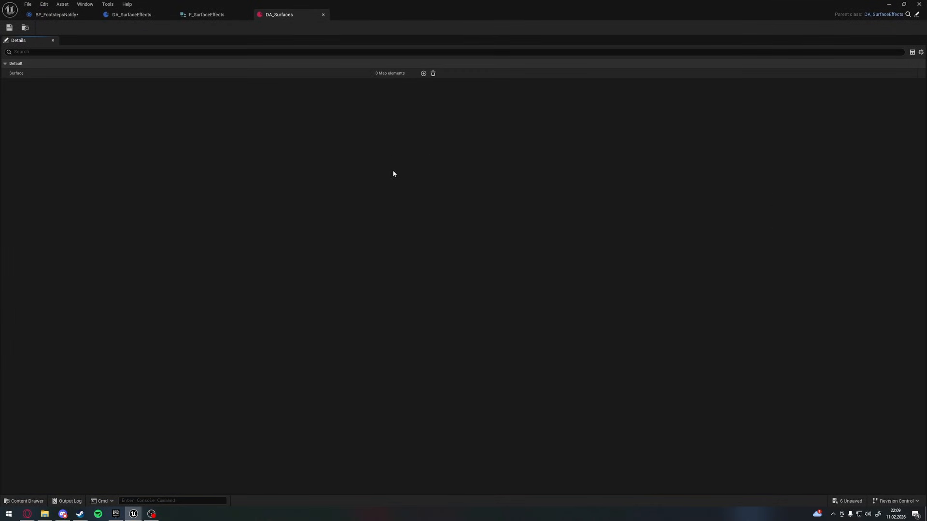
pyautogui.click(423, 74)
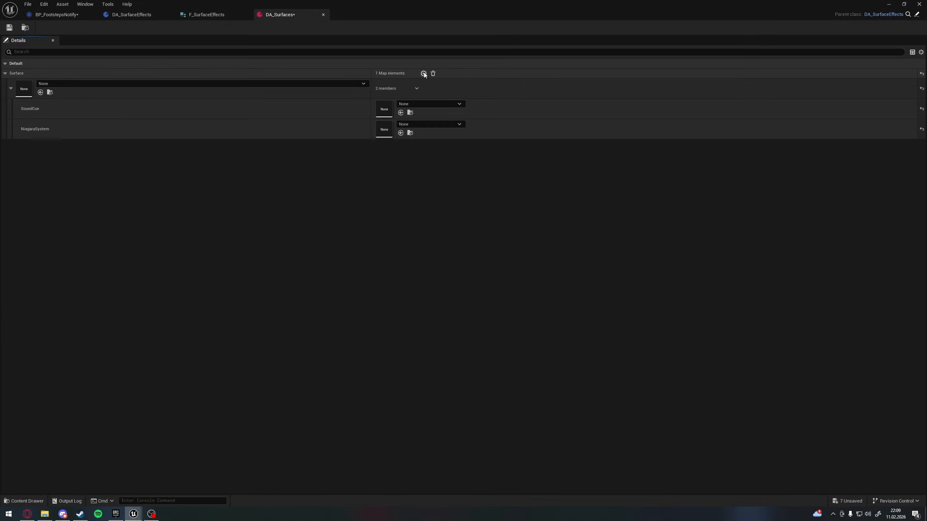
pyautogui.click(424, 73)
# - Set the first map element's key to DefaultPhysicalMaterial, with SC_Gravel as SoundCue and NS_Surface_Default as NiagaraSystem
pyautogui.click(327, 84)
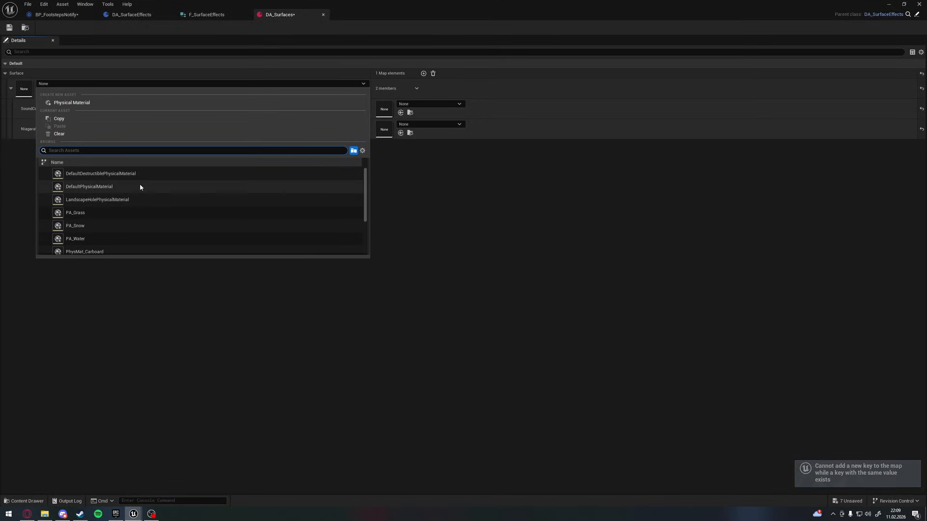
pyautogui.click(102, 188)
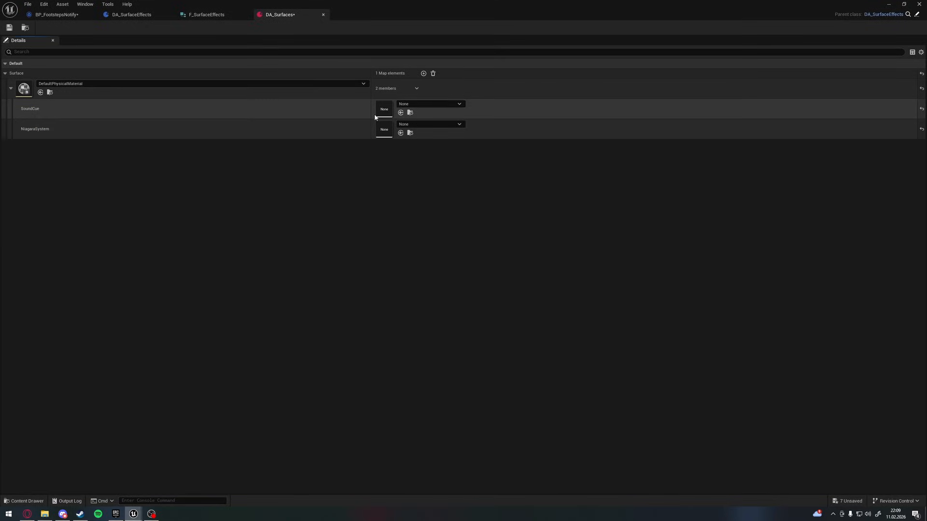
pyautogui.click(411, 104)
pyautogui.write('sc_')
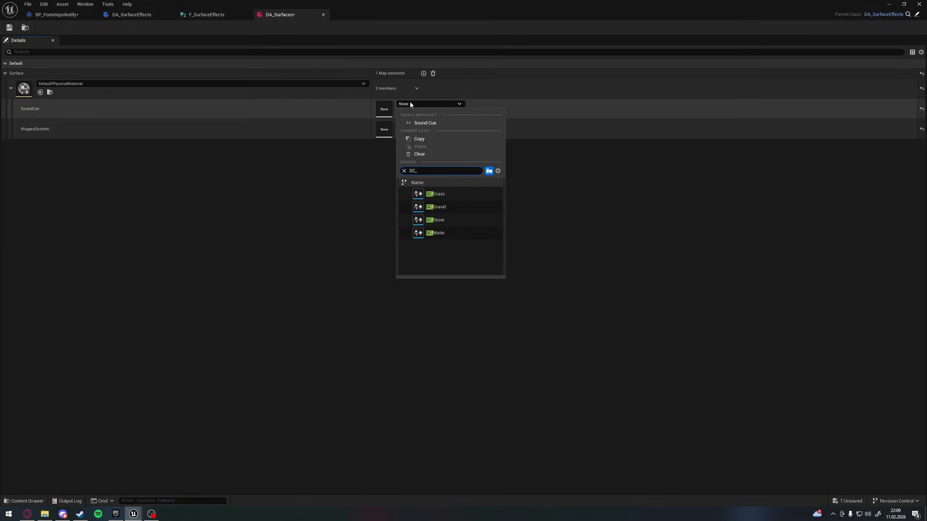
pyautogui.click(459, 206)
pyautogui.click(427, 125)
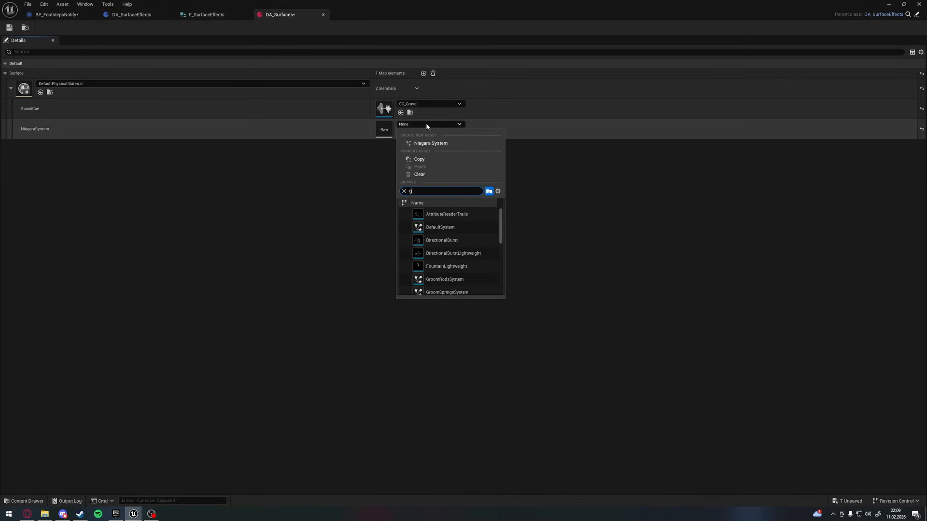
pyautogui.write('defa')
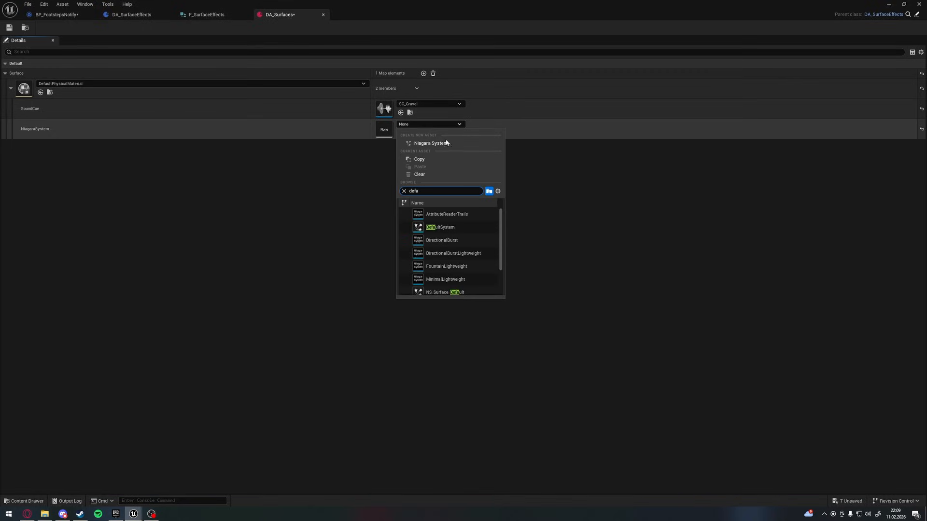
pyautogui.click(463, 256)
# - Add a second map element keyed by PA_Grass, with SC_Grass as SoundCue and NS_Surface_Grass as NiagaraSystem
pyautogui.click(423, 72)
pyautogui.click(430, 164)
pyautogui.write('grass')
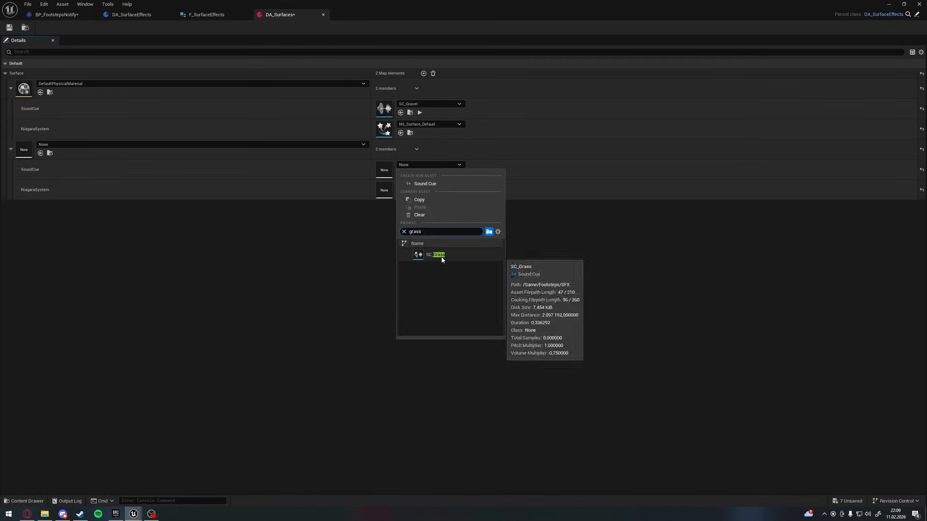
pyautogui.click(441, 258)
pyautogui.click(429, 184)
pyautogui.write('grass')
pyautogui.click(447, 277)
pyautogui.click(97, 145)
pyautogui.write('grass')
pyautogui.click(78, 235)
# - Fill a third map element with SC_Snow as SoundCue, the snow Niagara system as NiagaraSystem, and PA_Snow as key
pyautogui.click(430, 226)
pyautogui.write('snow')
pyautogui.click(437, 316)
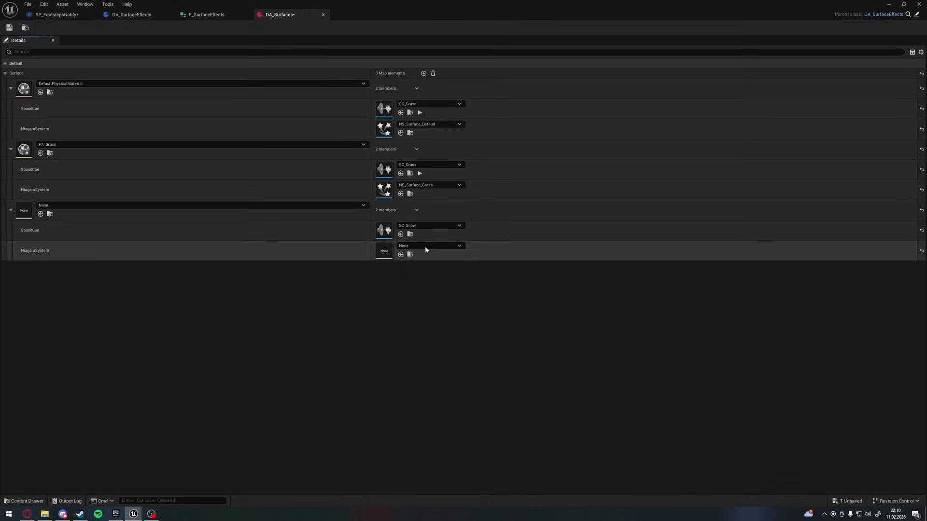
pyautogui.click(425, 246)
pyautogui.write('snow')
pyautogui.click(439, 337)
pyautogui.click(97, 205)
pyautogui.click(88, 346)
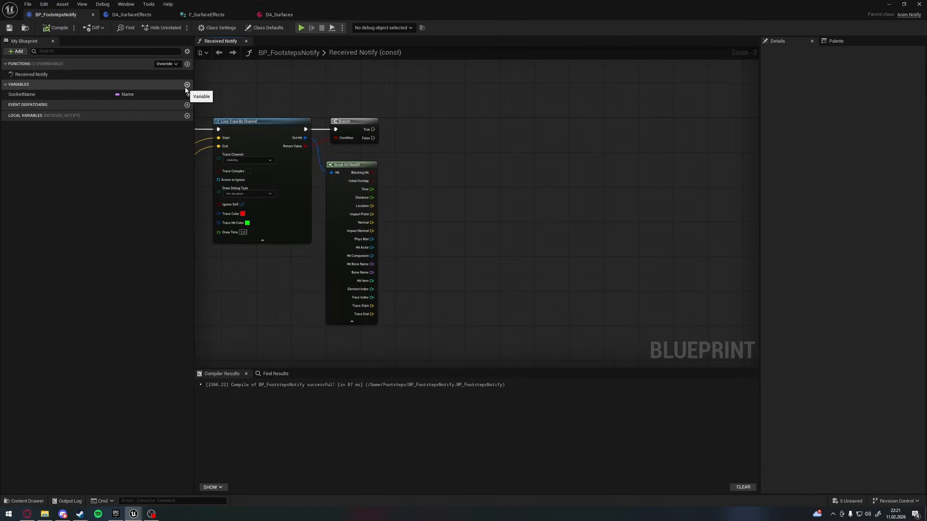
# - Add a variable named SurfaceEffects to BP_FootstepsNotify with the type DA Surface Effects object reference
pyautogui.click(186, 86)
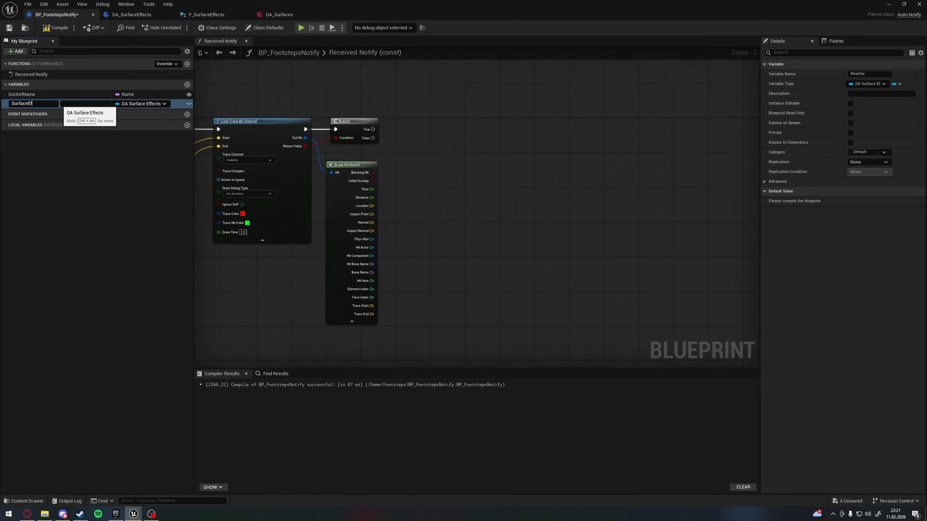
pyautogui.click(144, 103)
pyautogui.write('da')
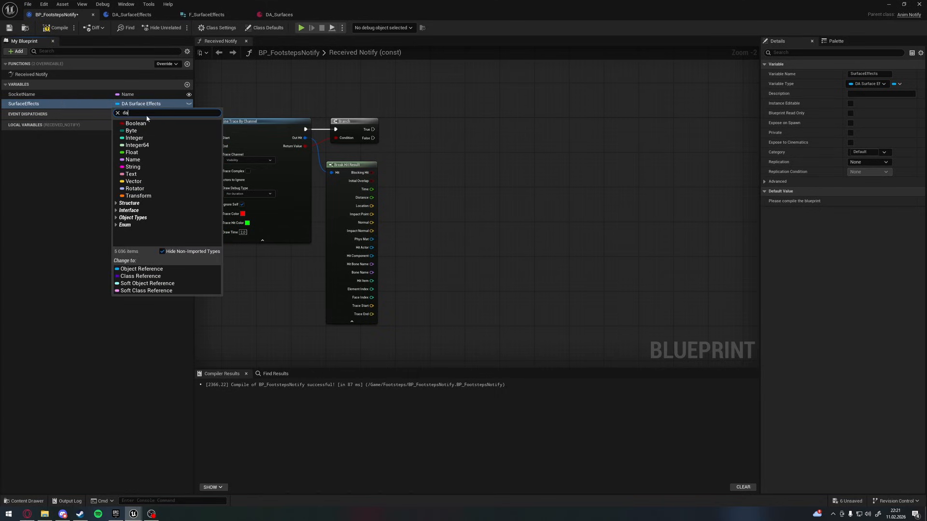
pyautogui.write(' surf')
pyautogui.click(233, 132)
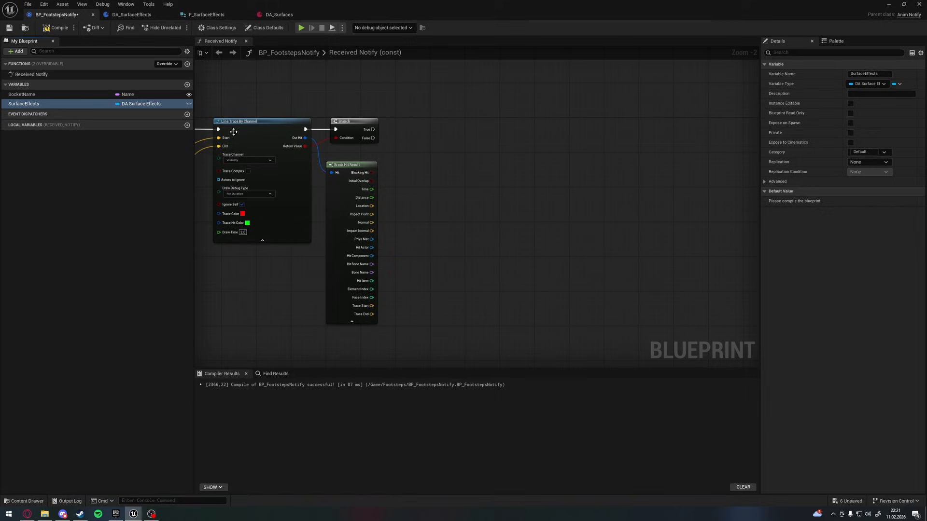
# - Compile BP_FootstepsNotify, set the SurfaceEffects variable's default value to DA_Surfaces, and recompile
pyautogui.click(55, 28)
pyautogui.click(890, 202)
pyautogui.click(859, 276)
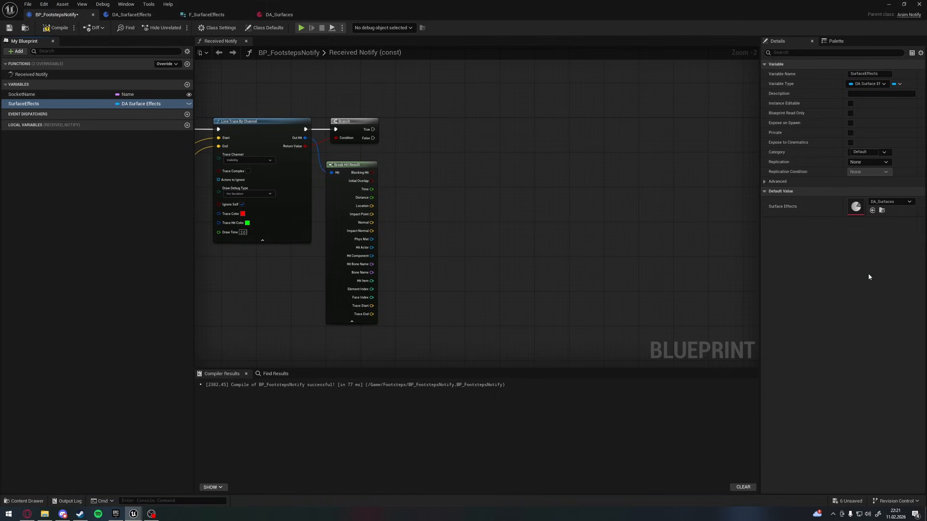
pyautogui.click(56, 28)
# - Place a SurfaceEffects getter beyond the Branch node and convert it to a validated get
pyautogui.keyDown('ctrl'); pyautogui.moveTo(424, 130); pyautogui.dragTo(426, 144); pyautogui.keyUp('ctrl')
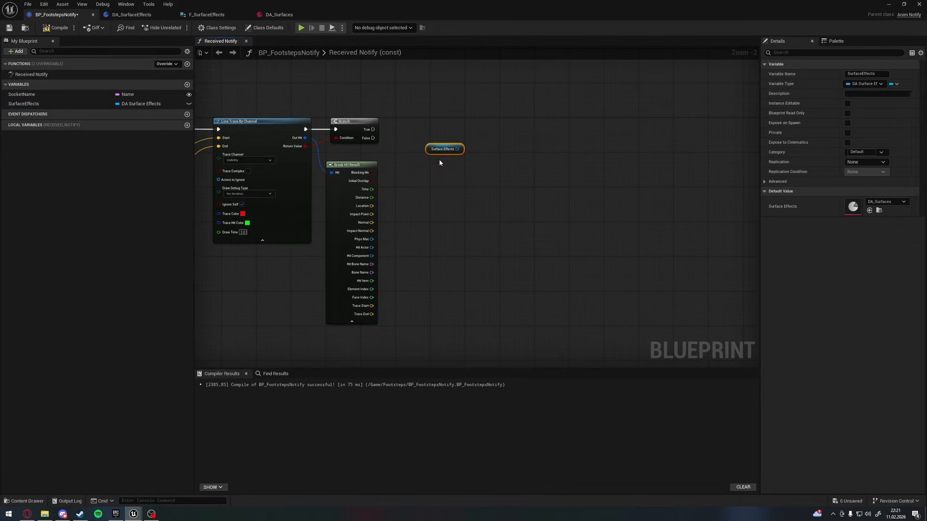
pyautogui.rightClick(445, 152)
pyautogui.click(478, 229)
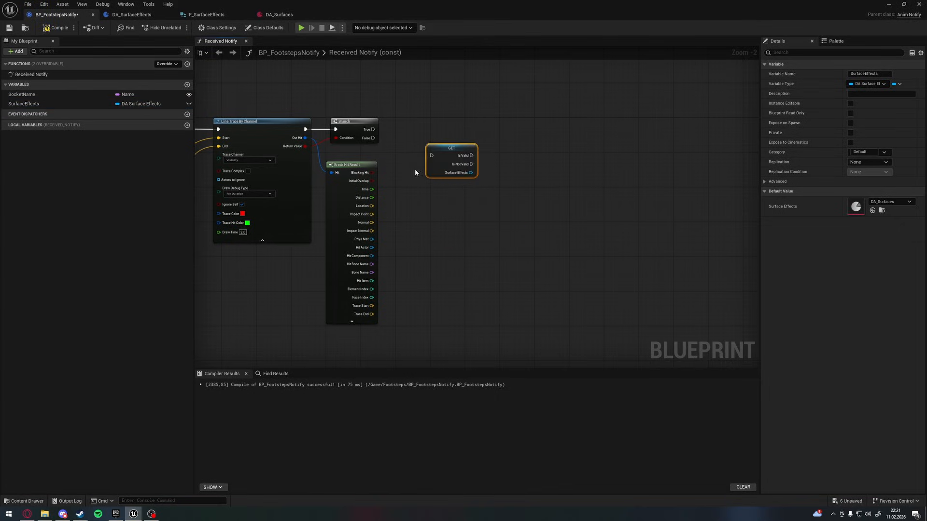
# - Connect the Branch's True output to the validated SurfaceEffects get and add a getter for its Surface map
pyautogui.click(463, 182)
pyautogui.moveTo(457, 177); pyautogui.dragTo(432, 174, button='right')
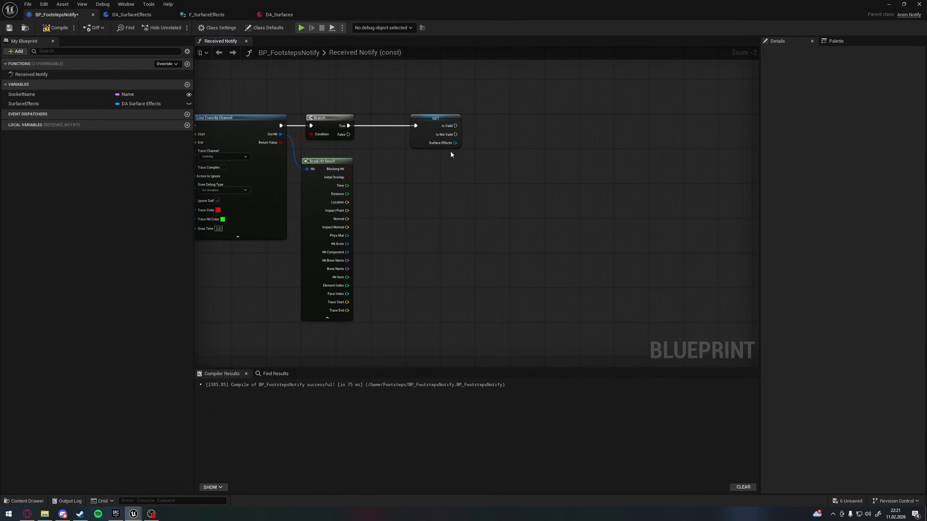
pyautogui.moveTo(472, 154); pyautogui.dragTo(474, 156)
pyautogui.write('get')
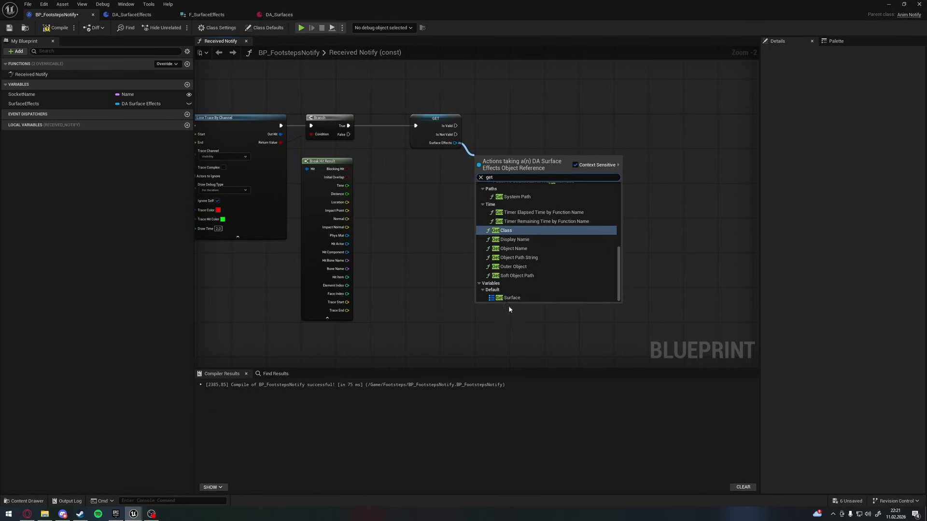
pyautogui.click(508, 298)
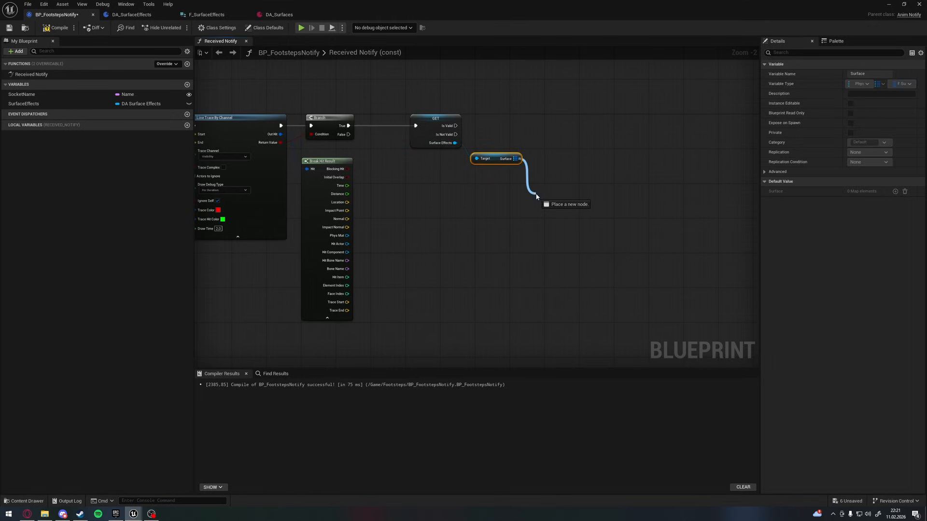
# - Add a map Find node on Surface, use the hit result's Phys Mat as its key, and reposition the node
pyautogui.moveTo(536, 196); pyautogui.dragTo(540, 194)
pyautogui.write('map')
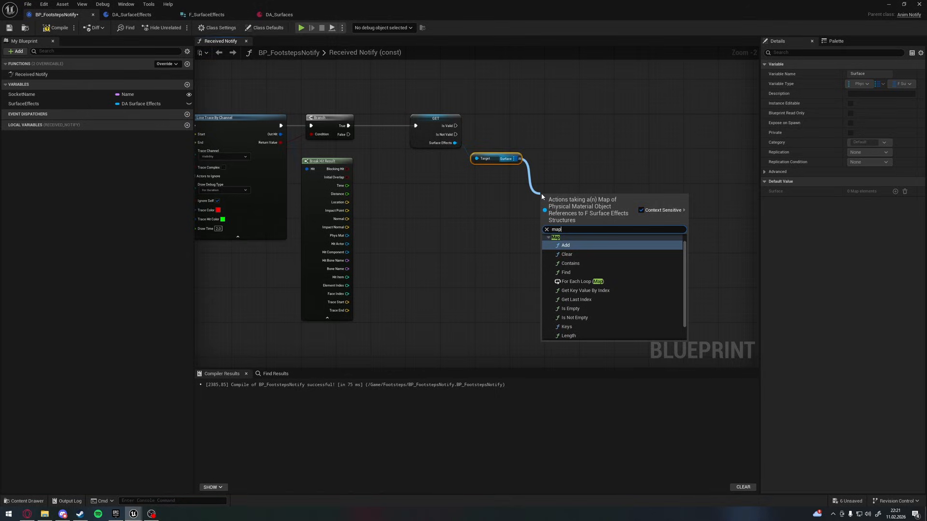
pyautogui.write(' find')
pyautogui.press('Return')
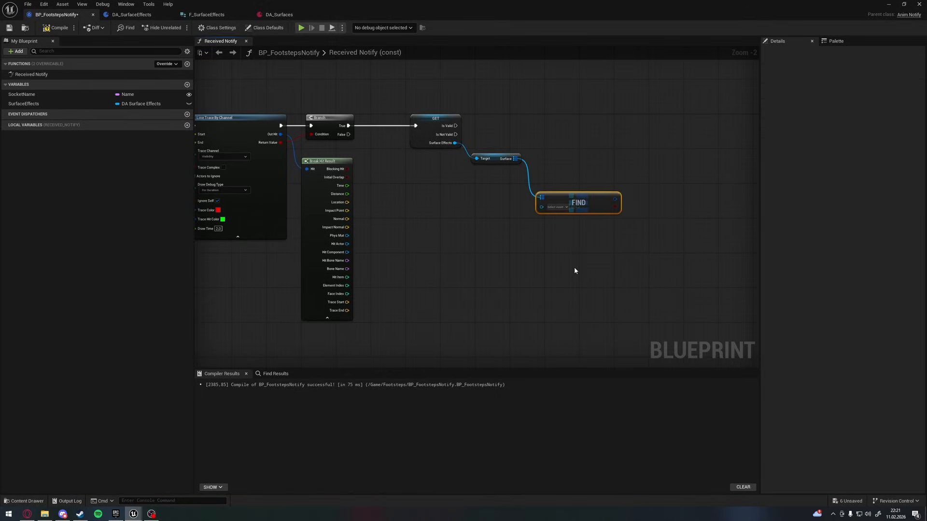
pyautogui.moveTo(537, 207); pyautogui.dragTo(511, 213)
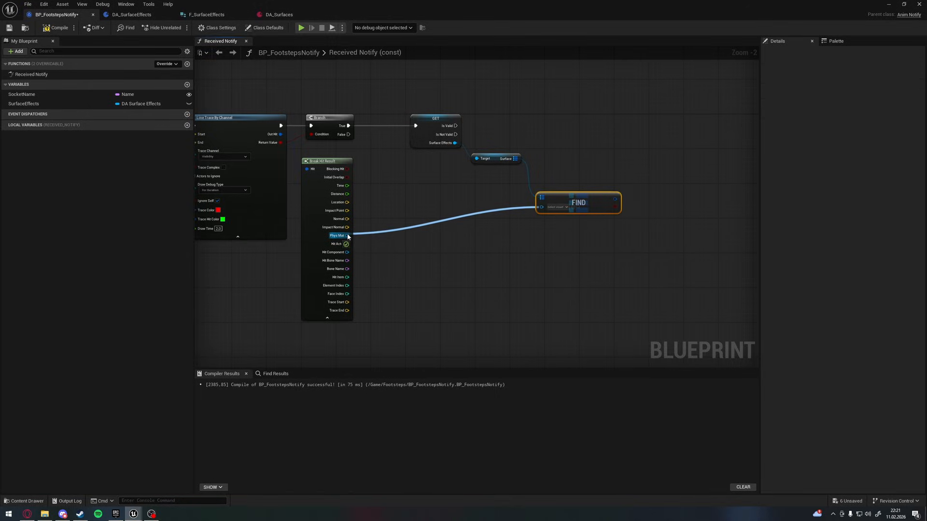
pyautogui.moveTo(348, 236); pyautogui.dragTo(347, 235)
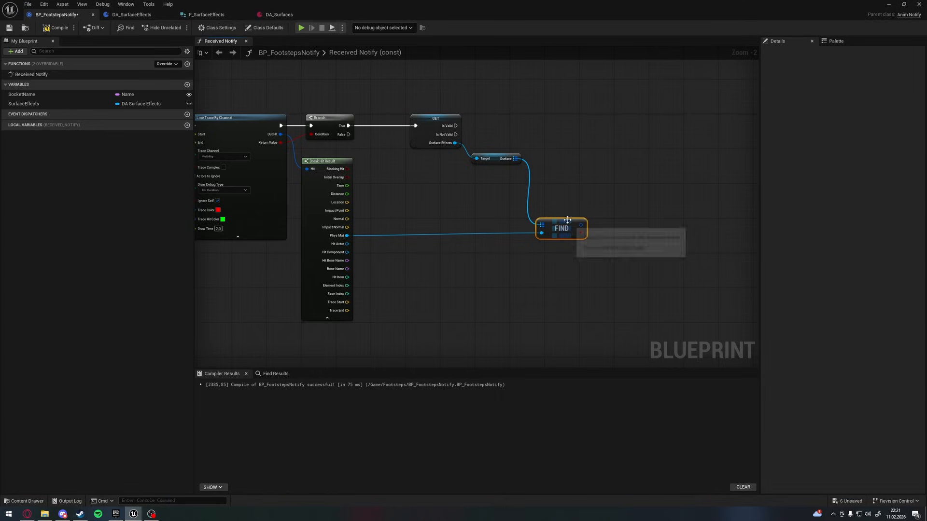
pyautogui.click(581, 217)
# - Break the Find node's output into its members with a Break F Surface Effects node
pyautogui.moveTo(592, 228); pyautogui.dragTo(551, 224, button='right')
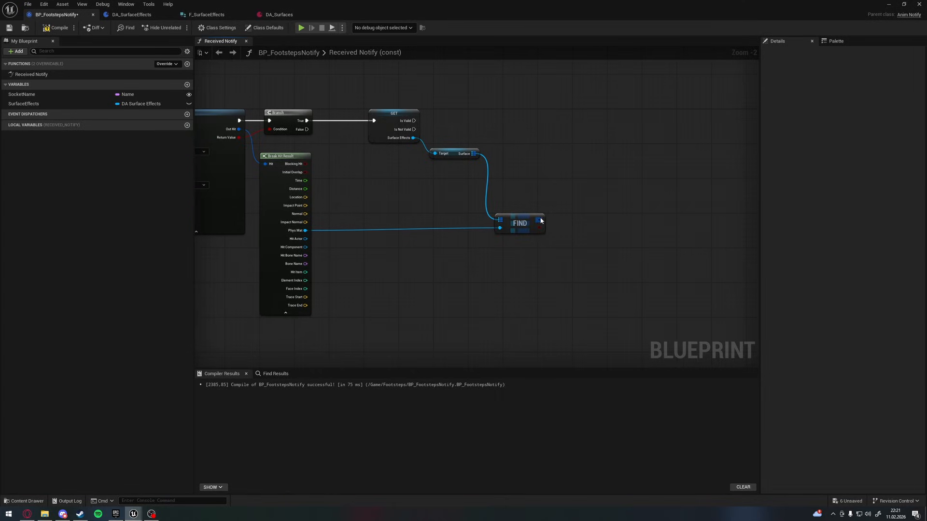
pyautogui.moveTo(539, 220); pyautogui.dragTo(584, 298)
pyautogui.write('br')
pyautogui.press('Return')
pyautogui.click(582, 222)
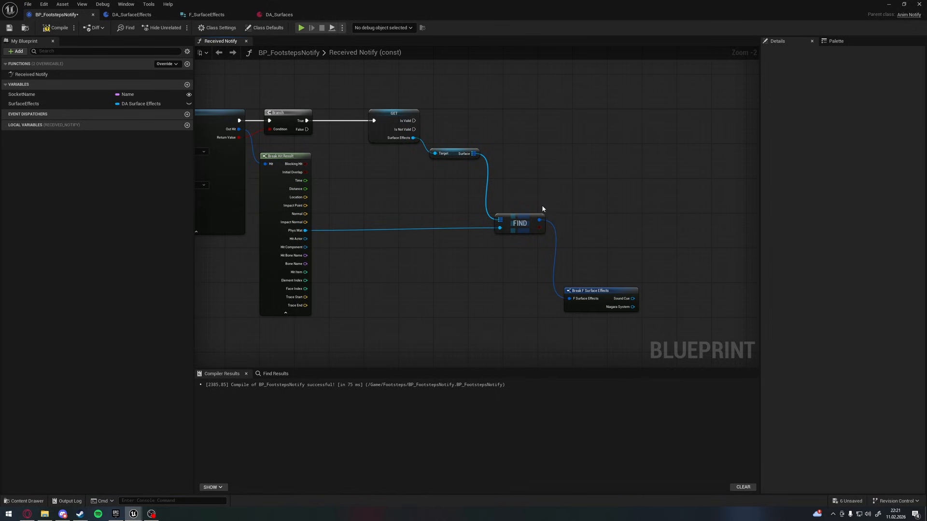
# - Add a Write To Niagara Data Channel node beyond the Find node and set its Channel to NDC_Footsteps
pyautogui.moveTo(538, 189); pyautogui.dragTo(418, 192, button='right')
pyautogui.rightClick(568, 140)
pyautogui.write('write to niagara')
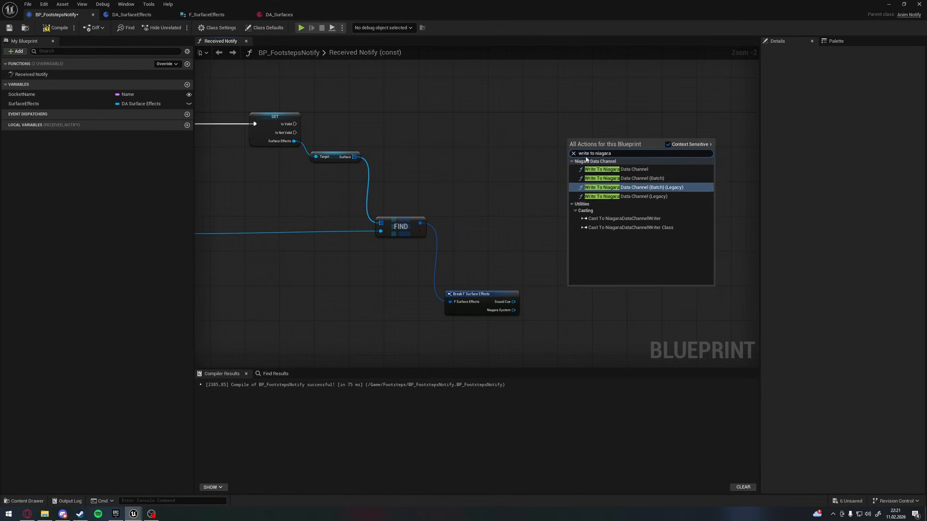
pyautogui.click(616, 169)
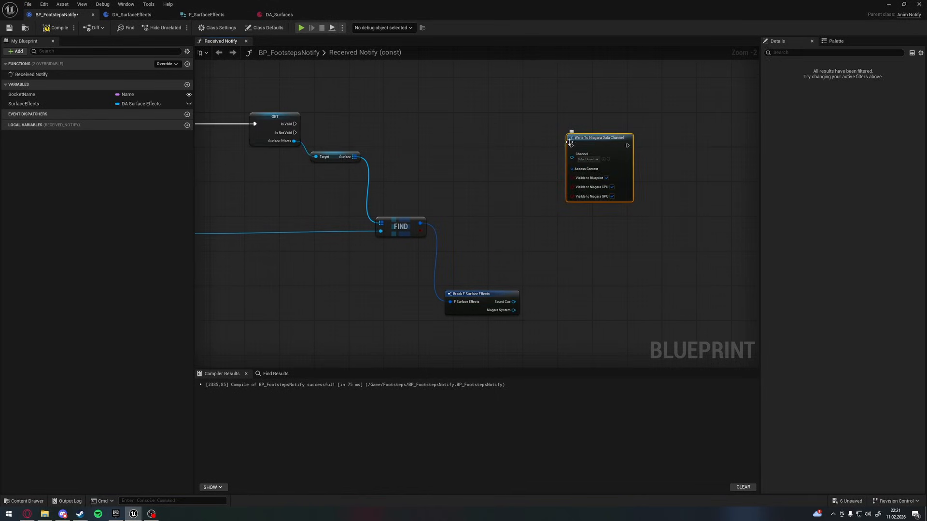
pyautogui.click(595, 142)
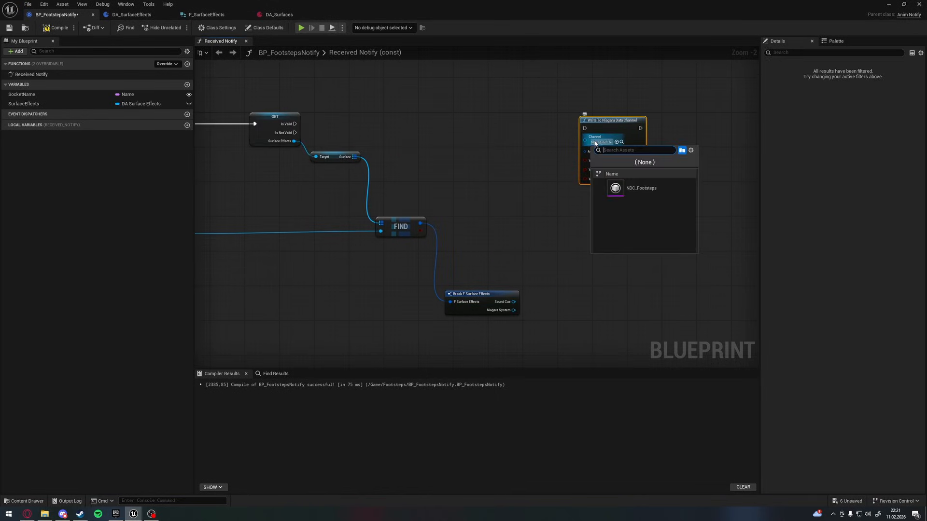
pyautogui.click(631, 191)
# - Wire the hit result's Location to Position and its Impact Normal to Normal on the Niagara write node
pyautogui.moveTo(574, 205); pyautogui.dragTo(635, 202, button='right')
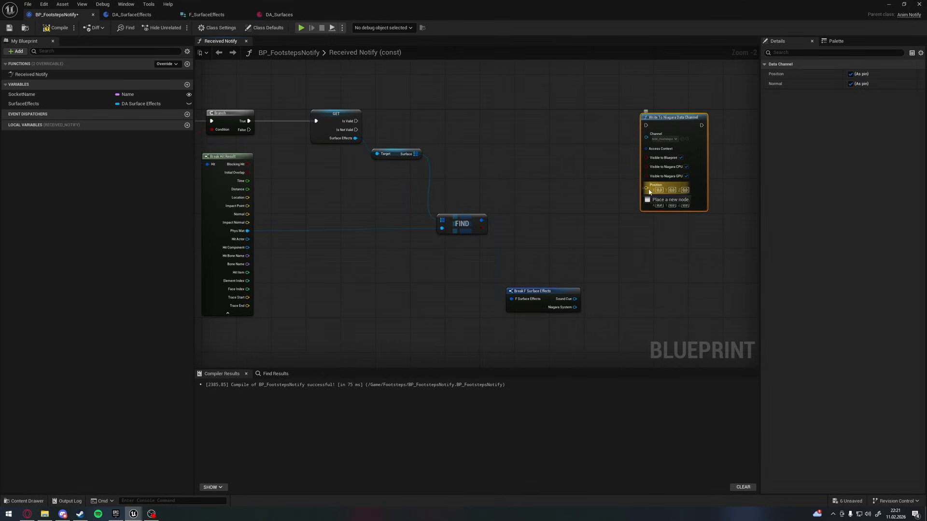
pyautogui.moveTo(276, 196); pyautogui.dragTo(247, 197)
pyautogui.moveTo(646, 196); pyautogui.dragTo(247, 223)
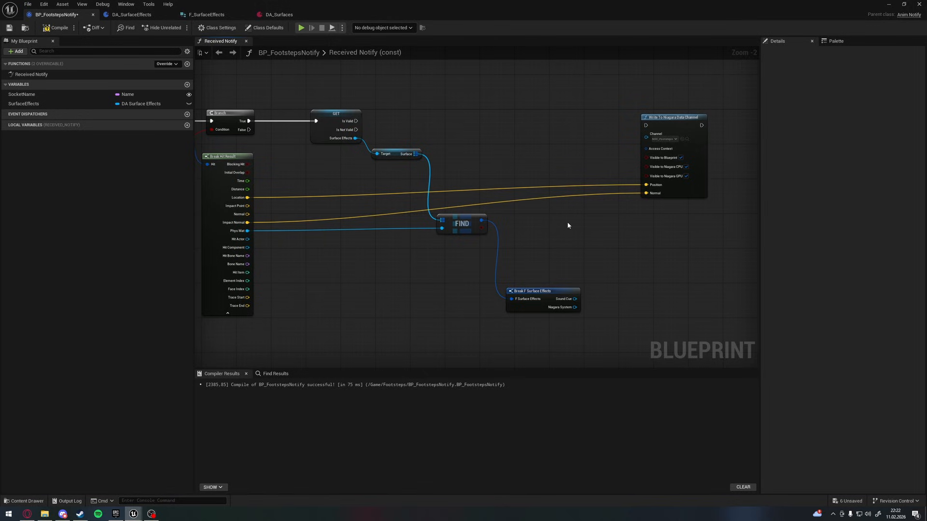
# - Add a Make NDCAccess Context Gameplay Burst Instance node feeding the write node's Access Context
pyautogui.moveTo(645, 148); pyautogui.dragTo(531, 156, button='right')
pyautogui.scroll(2, 471, 159)
pyautogui.moveTo(471, 159); pyautogui.dragTo(539, 187, button='right')
pyautogui.moveTo(618, 182); pyautogui.dragTo(455, 147)
pyautogui.write('Ma')
pyautogui.press('Return')
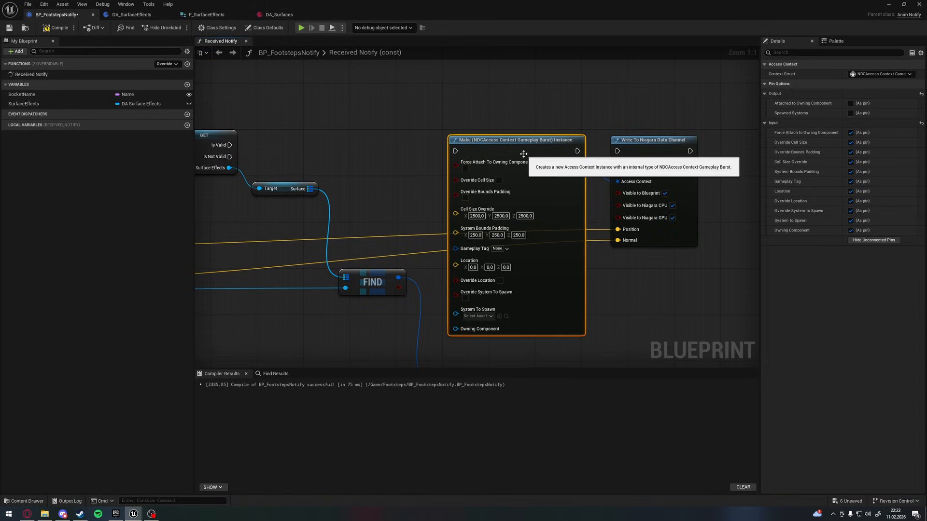
# - Hide the Make Instance node's unconnected pins and expose only Location, Override System to Spawn and System to Spawn
pyautogui.click(869, 240)
pyautogui.click(850, 192)
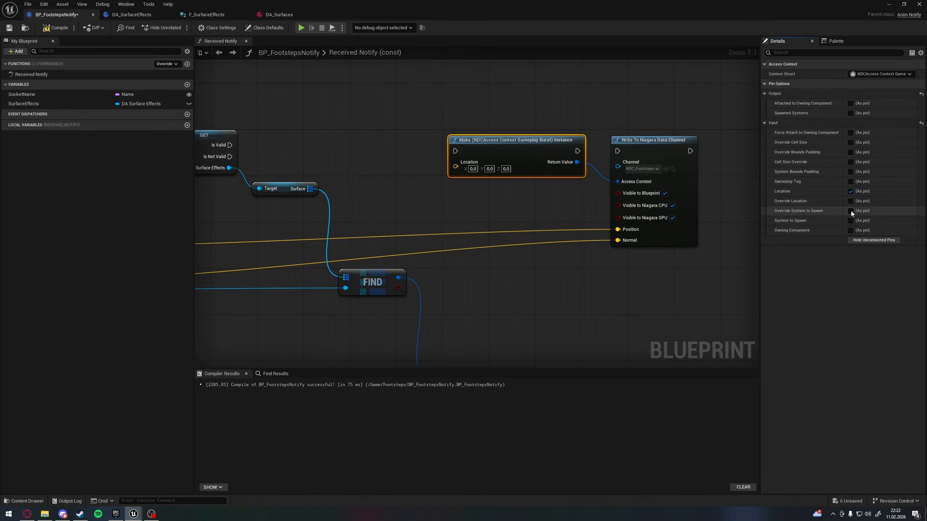
pyautogui.click(850, 211)
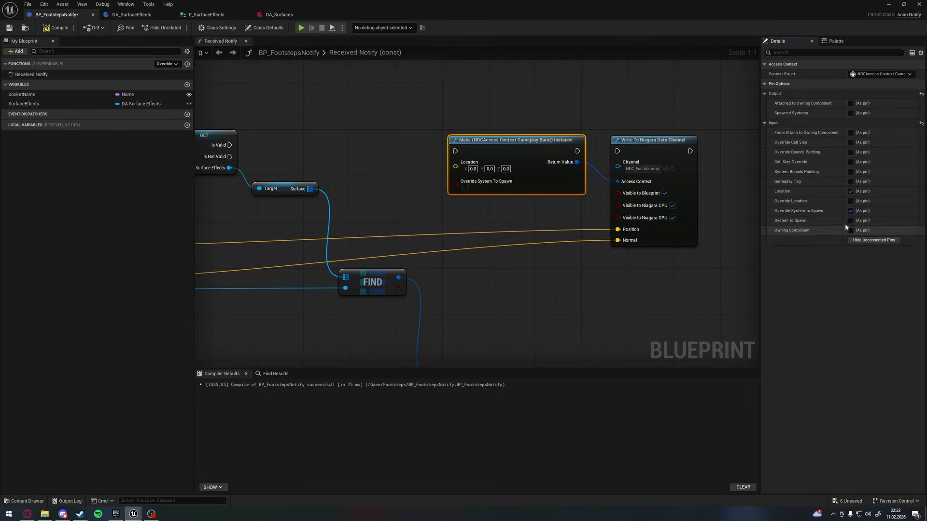
pyautogui.click(851, 220)
# - Wire execution from the SurfaceEffects get's Is Valid through the Make Instance node to Write To Niagara Data Channel
pyautogui.moveTo(382, 200); pyautogui.dragTo(405, 194, button='right')
pyautogui.moveTo(642, 144); pyautogui.dragTo(603, 145)
pyautogui.moveTo(480, 145); pyautogui.dragTo(255, 140)
# - Feed the hit Location into the Make Instance node's Location through a reroute point and enable Override System To Spawn
pyautogui.moveTo(398, 228); pyautogui.dragTo(463, 231, button='right')
pyautogui.click(459, 234)
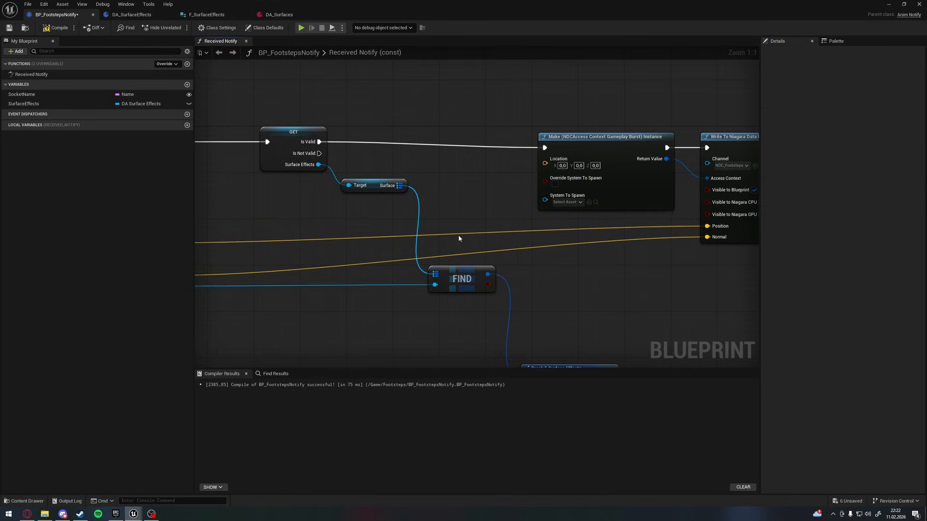
pyautogui.moveTo(456, 230); pyautogui.dragTo(545, 159)
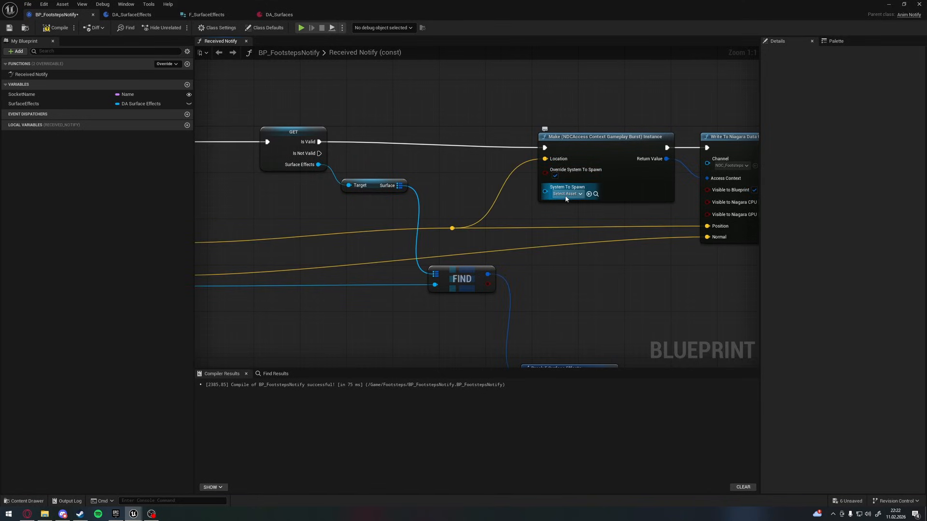
pyautogui.click(567, 194)
pyautogui.click(506, 198)
# - Connect the Break node's Niagara System to System To Spawn and move both Niagara nodes farther along the graph
pyautogui.moveTo(514, 275); pyautogui.dragTo(482, 223, button='right')
pyautogui.moveTo(576, 337); pyautogui.dragTo(513, 139)
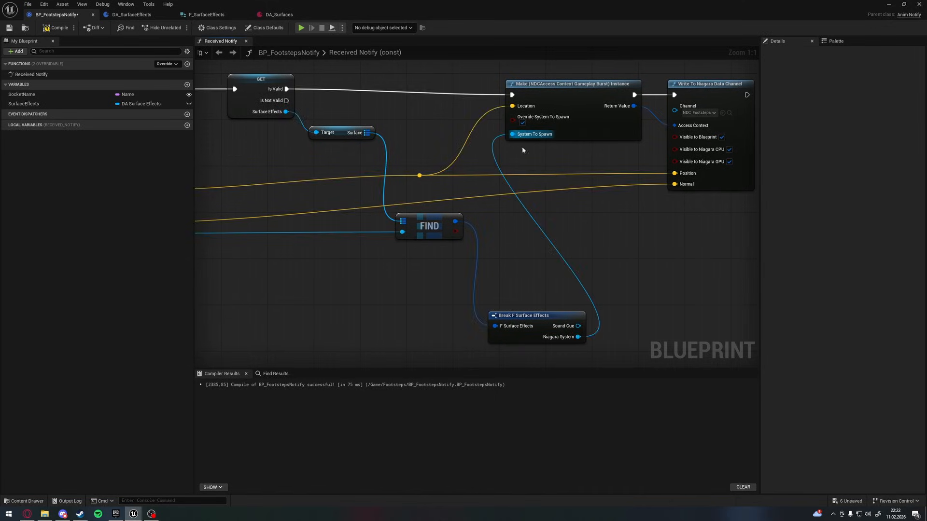
pyautogui.scroll(-3, 522, 147)
pyautogui.moveTo(409, 110); pyautogui.dragTo(547, 223)
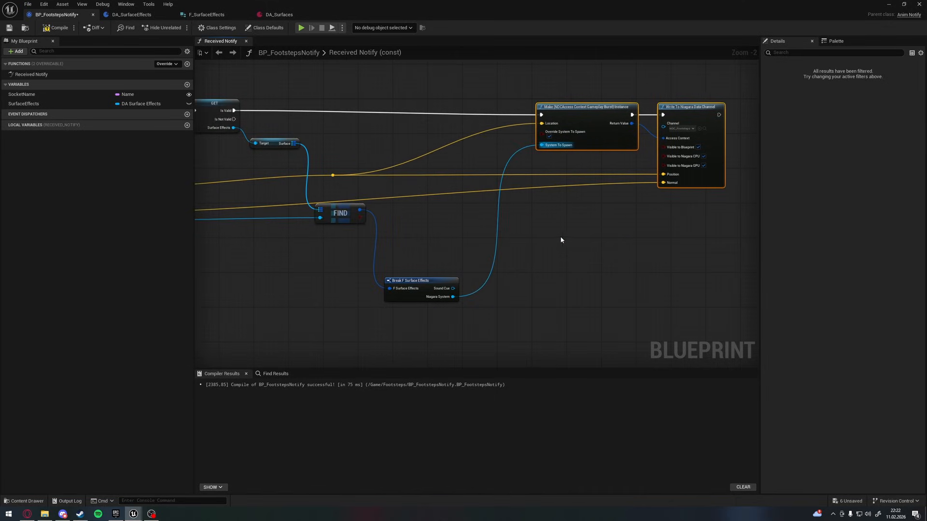
pyautogui.scroll(-1, 561, 222)
pyautogui.click(563, 222)
# - Insert a Play Sound at Location node between Write To Niagara Data Channel and the Return Node
pyautogui.moveTo(565, 222); pyautogui.dragTo(364, 221, button='right')
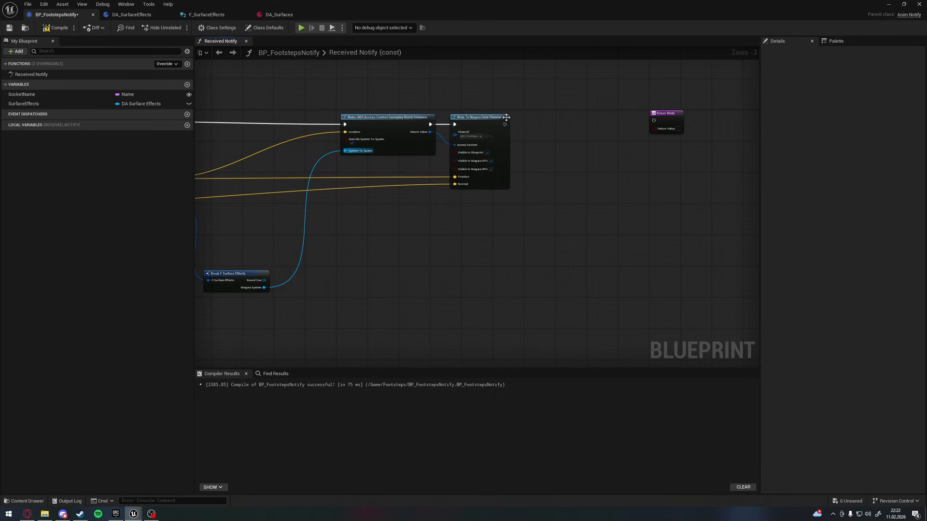
pyautogui.moveTo(542, 127); pyautogui.dragTo(558, 127)
pyautogui.write('play sound at loca')
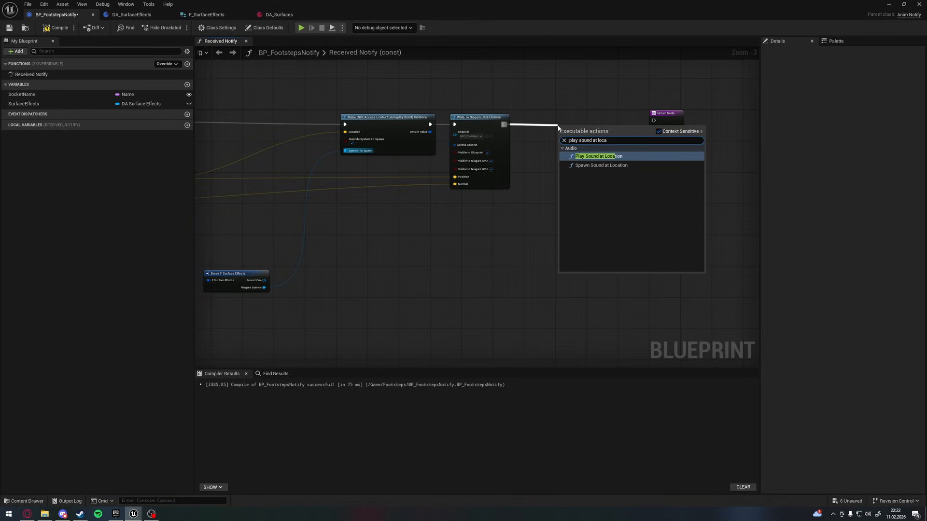
pyautogui.press('Return')
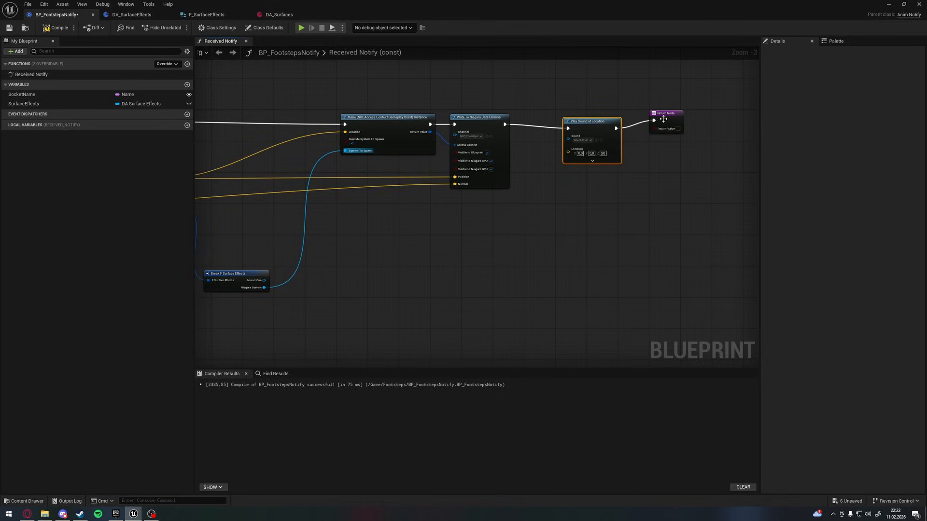
pyautogui.click(578, 122)
pyautogui.moveTo(521, 174); pyautogui.dragTo(571, 165, button='right')
# - Feed Sound Cue into Play Sound at Location's Sound and the hit Location into its Location through reroute points
pyautogui.moveTo(626, 127); pyautogui.dragTo(315, 271)
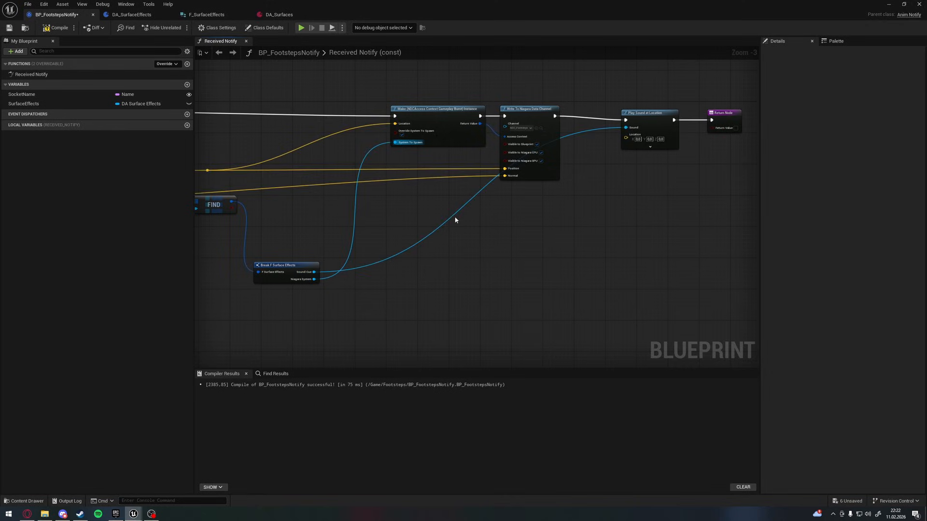
pyautogui.doubleClick(450, 168)
pyautogui.moveTo(449, 166); pyautogui.dragTo(626, 134)
pyautogui.doubleClick(576, 140)
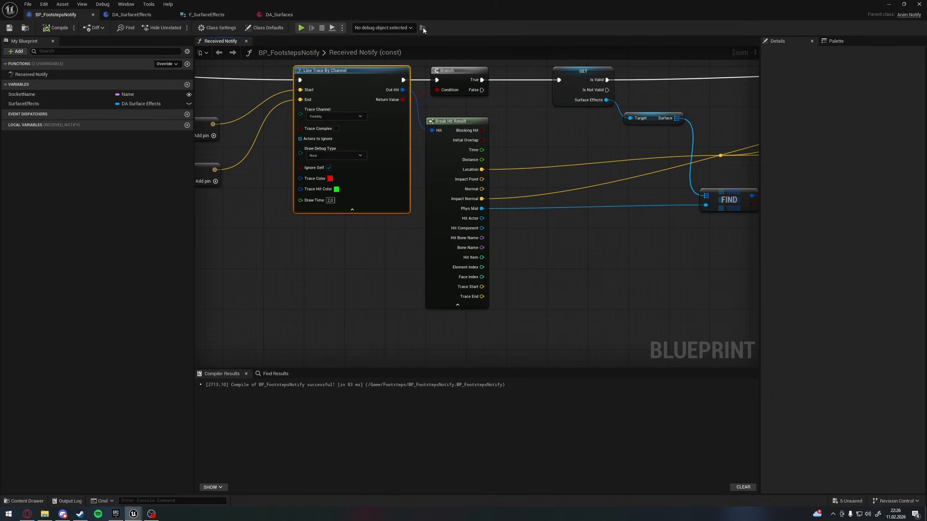
# - Minimize the Blueprint editor and start playing the level from a spot on the floor before the coloured discs
pyautogui.click(888, 6)
pyautogui.moveTo(340, 250); pyautogui.dragTo(340, 285, button='right')
pyautogui.rightClick(375, 289)
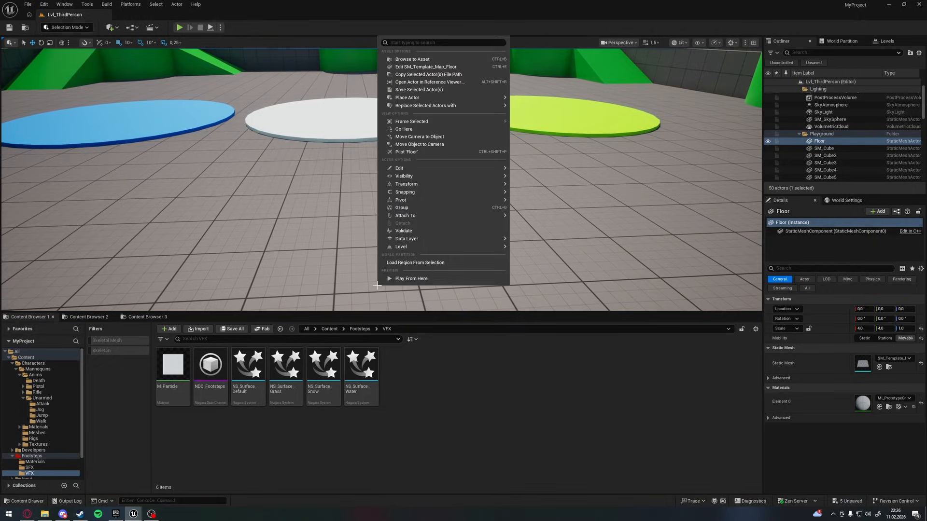
pyautogui.click(395, 282)
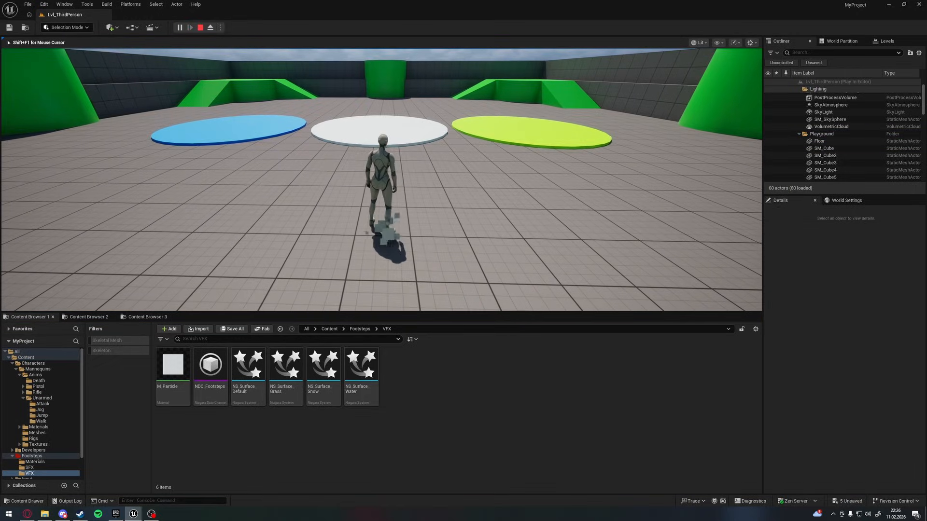
# - Run the character across the floor and the coloured surface discs to check each surface's footstep effects
pyautogui.press('d')
pyautogui.press('w')
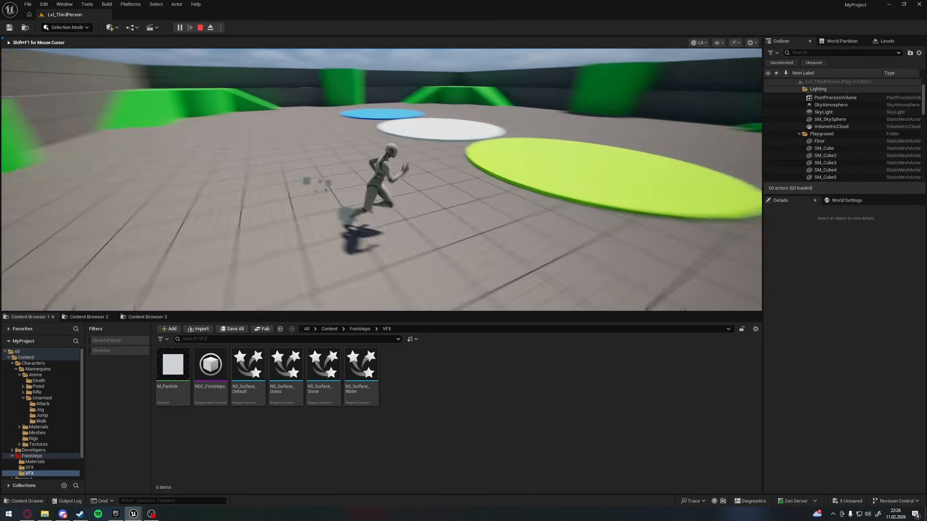
pyautogui.press('a')
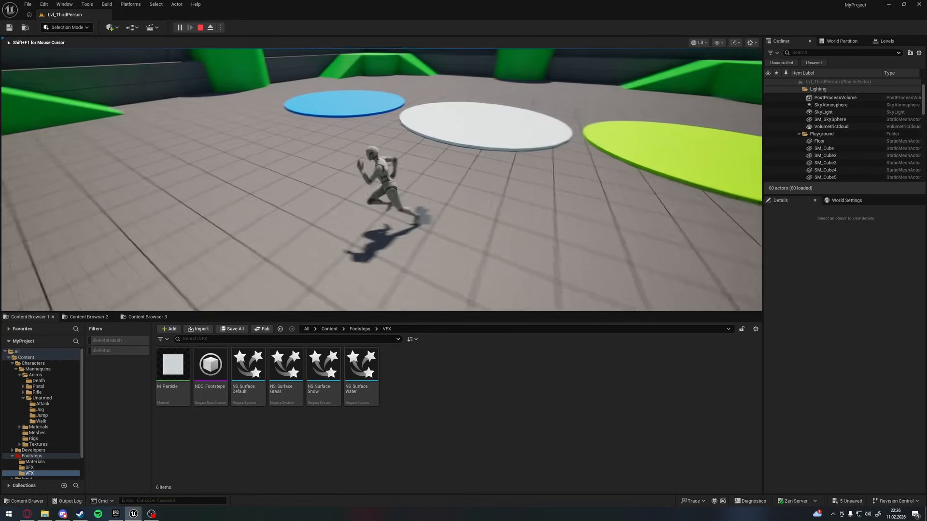
pyautogui.press('w')
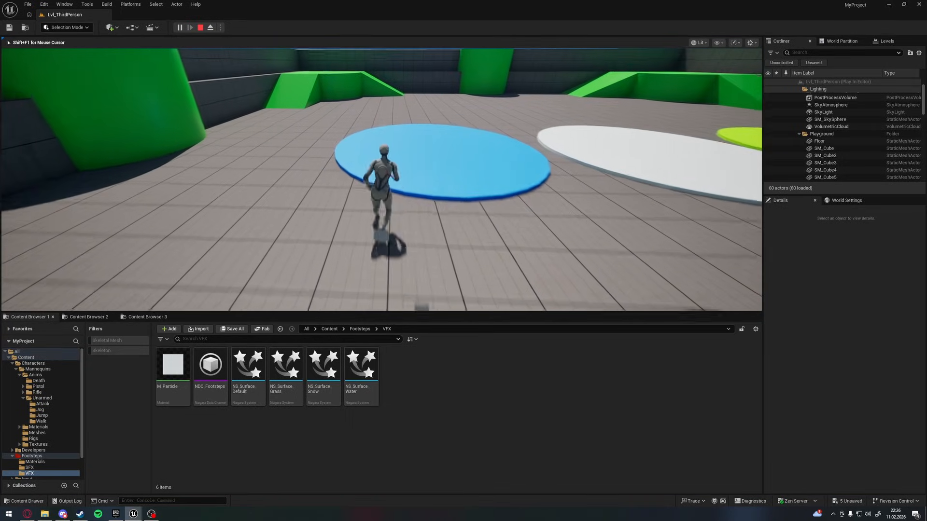
pyautogui.press('d')
pyautogui.press('s')
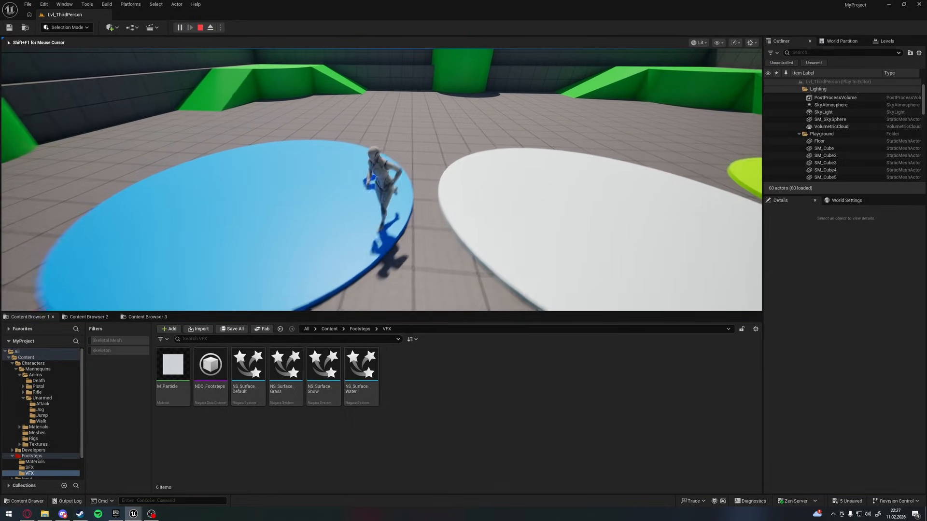
pyautogui.press('a')
pyautogui.press('w')
pyautogui.press('d')
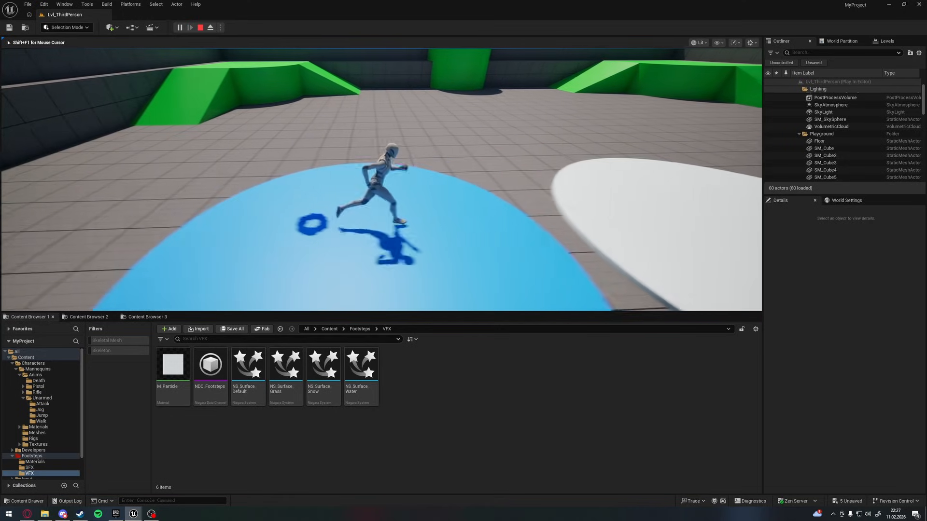
pyautogui.press('s')
pyautogui.press('a')
pyautogui.press('w')
pyautogui.press('d')
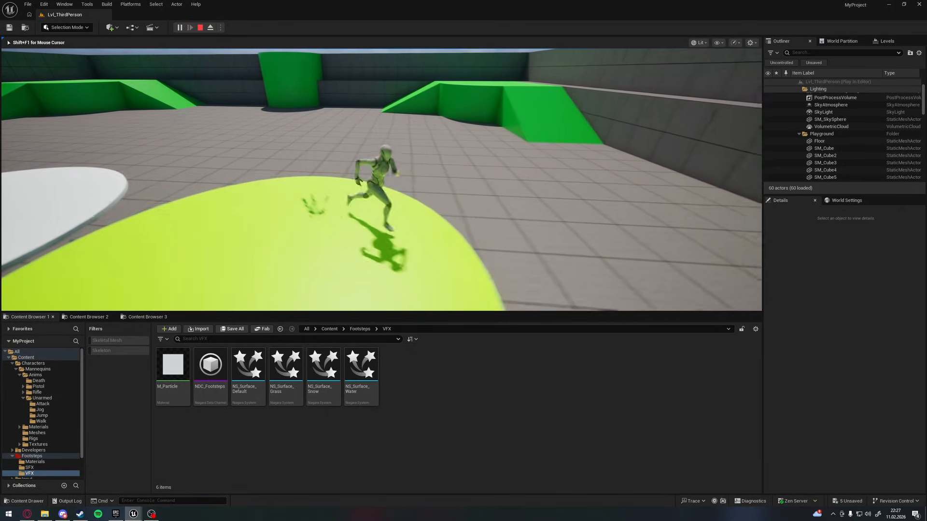
pyautogui.press('s')
pyautogui.press('a')
pyautogui.press('w')
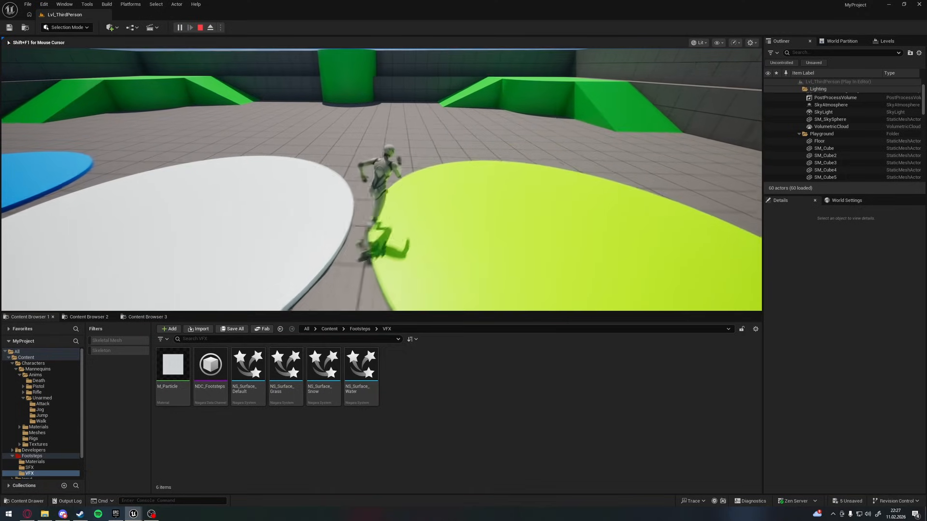
# - Run the character over the yellow-green disc, across the floor and onto the raised green platform to check the footstep effects
pyautogui.press('d')
pyautogui.press('s')
pyautogui.press('a')
pyautogui.press('w')
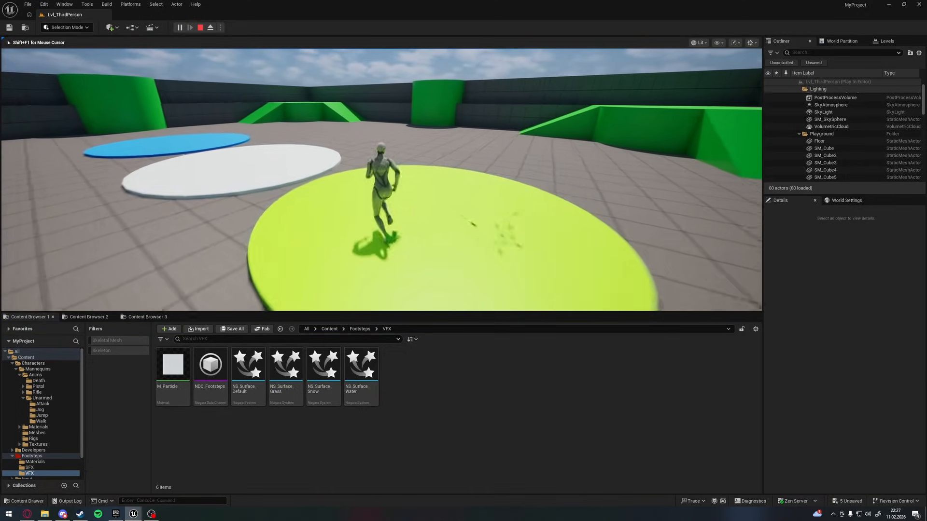
pyautogui.press('d')
pyautogui.press('w')
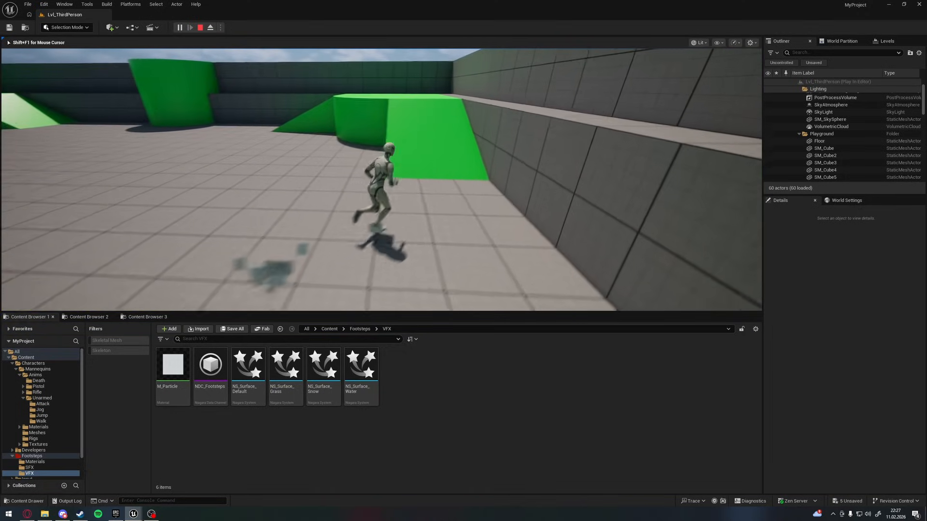
pyautogui.press('a')
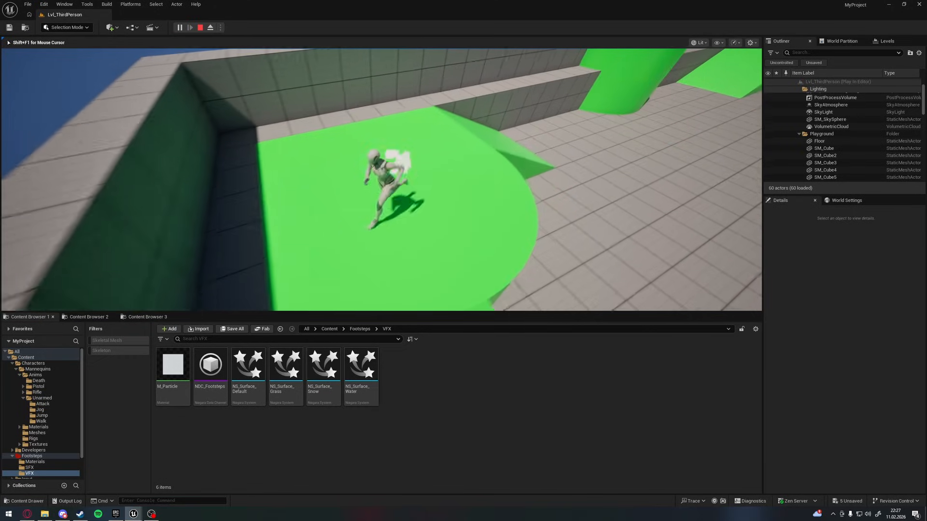
pyautogui.press('w')
pyautogui.press('d')
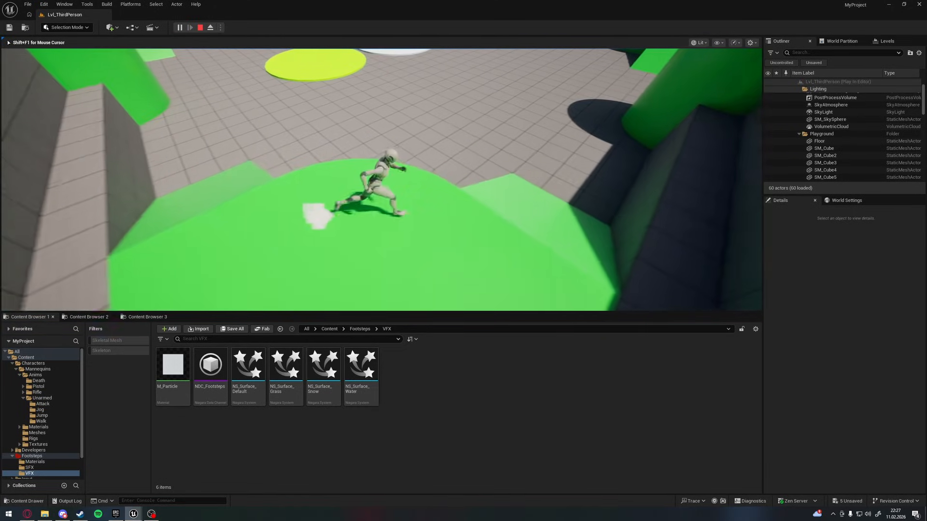
pyautogui.press('s')
pyautogui.press('a')
pyautogui.press('w')
pyautogui.press('d')
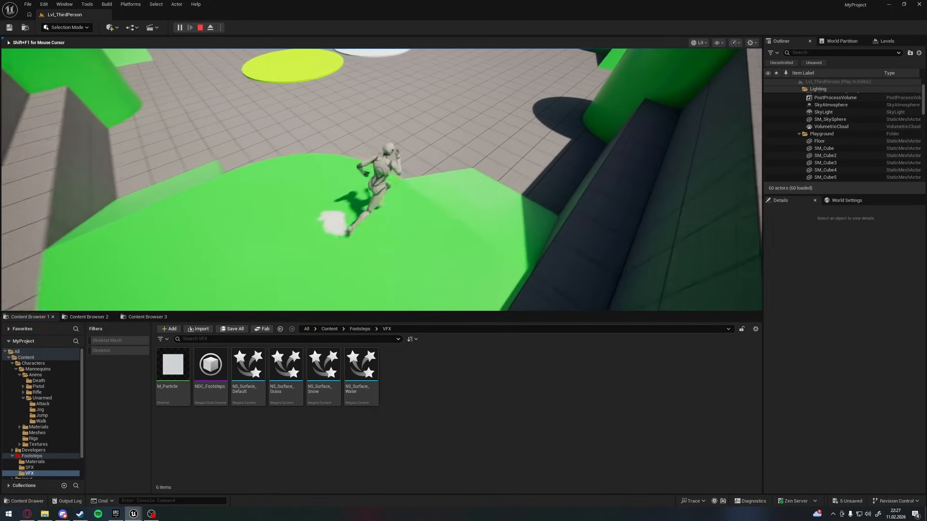
pyautogui.press('w')
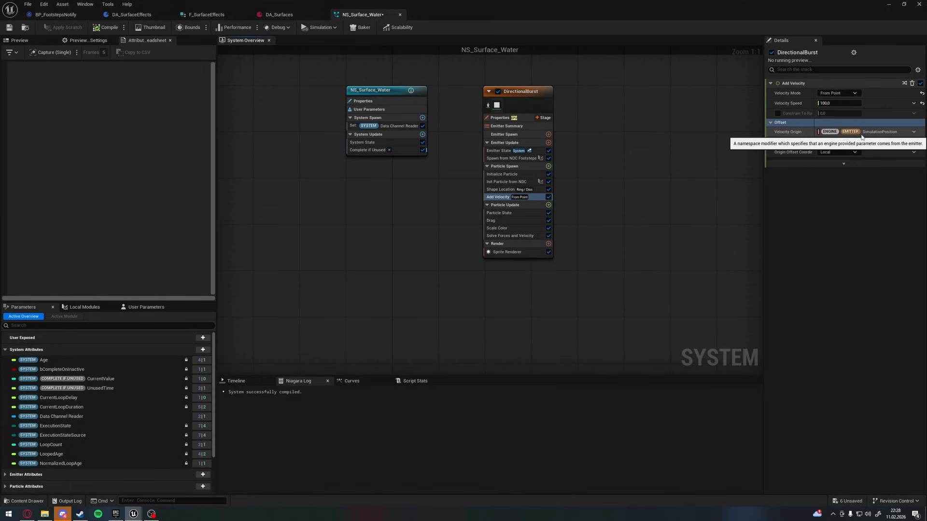
# - Examine the Init Particle from NDC module's graph in NS_Surface_Water, including its Map Set outputs, and return to the system overview
pyautogui.doubleClick(504, 182)
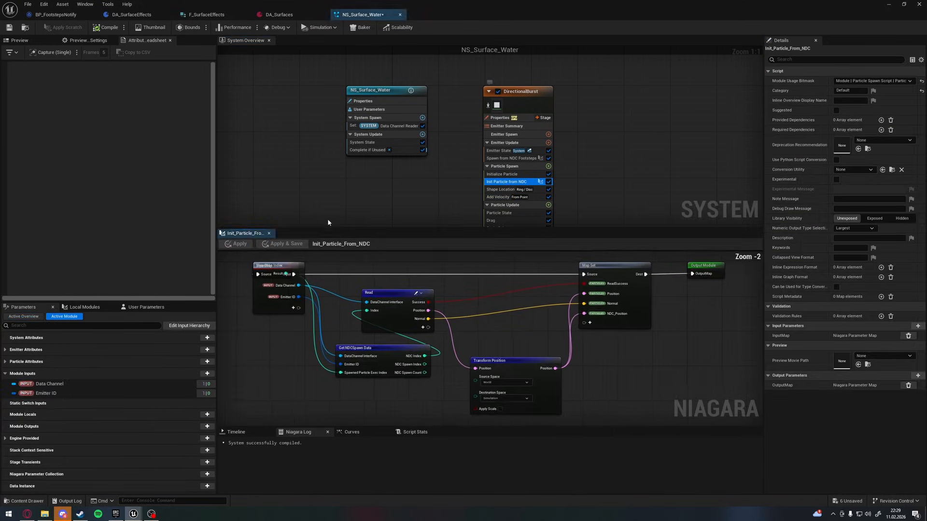
pyautogui.moveTo(467, 137); pyautogui.dragTo(484, 160, button='right')
pyautogui.scroll(2, 484, 160)
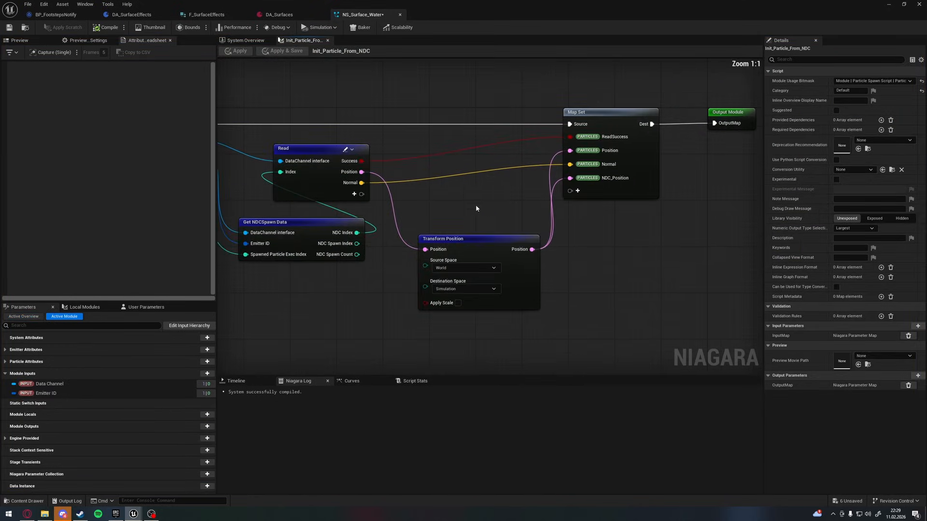
pyautogui.click(234, 42)
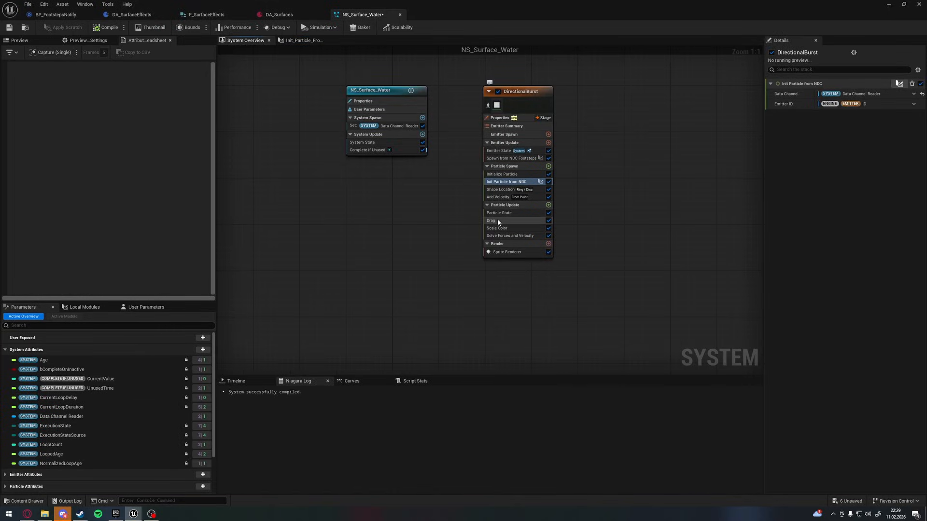
# - Search the available inputs for the Add Velocity module's Velocity Origin with "nd"
pyautogui.click(499, 197)
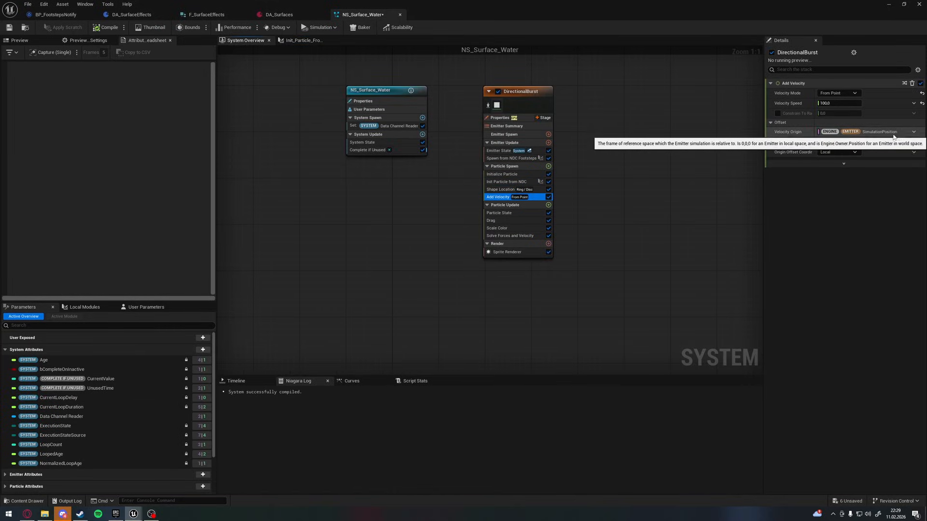
pyautogui.click(911, 133)
pyautogui.write('nd')
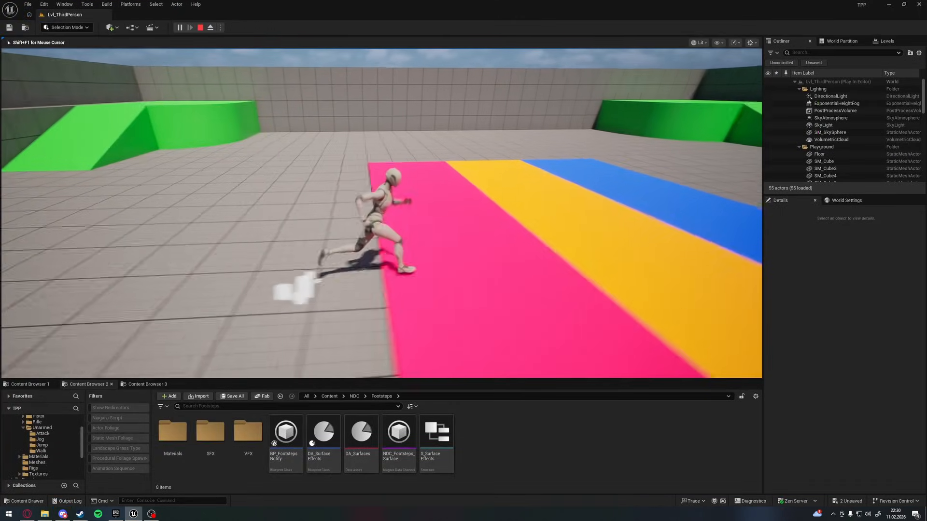
# - Run the character back and forth across the pink, yellow and blue floor strips in the TPP project to check each surface's footstep effects
pyautogui.press('s')
pyautogui.press('a')
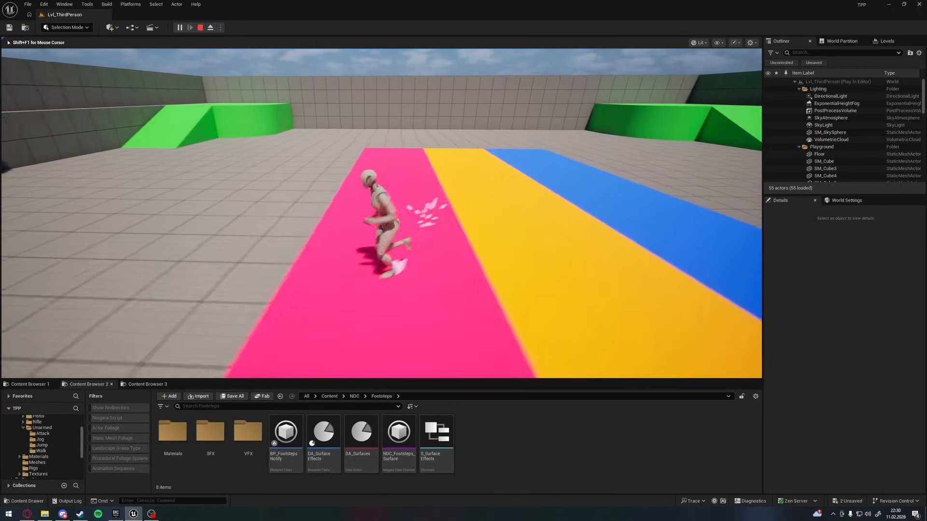
pyautogui.press('w')
pyautogui.press('d')
pyautogui.press('s')
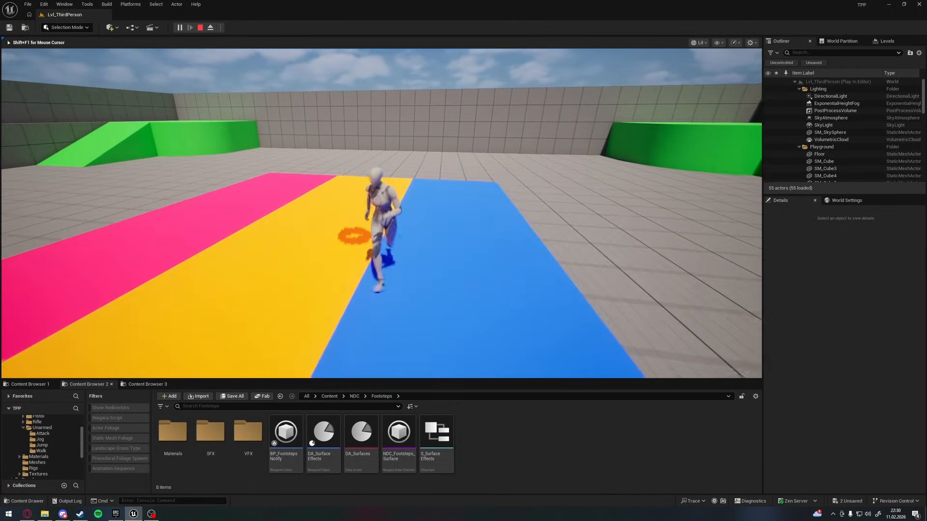
pyautogui.press('a')
pyautogui.press('w')
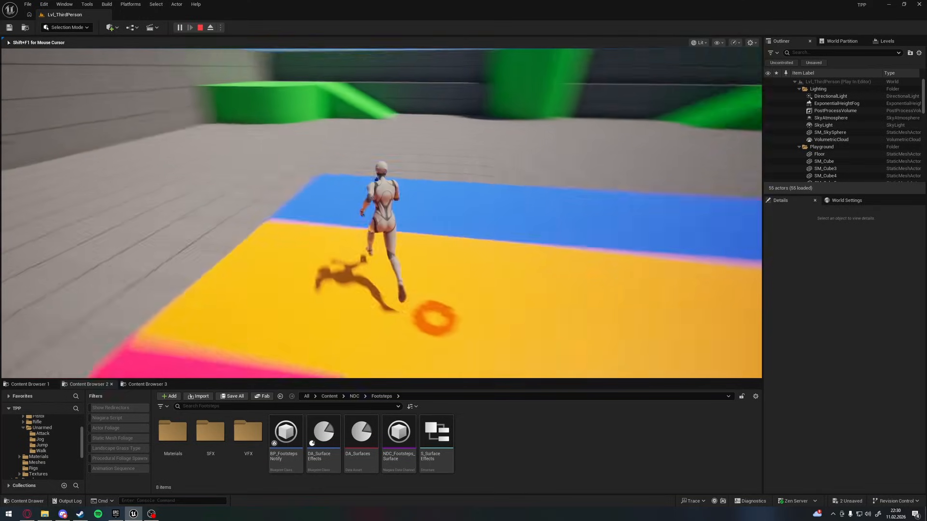
pyautogui.press('s')
pyautogui.press('d')
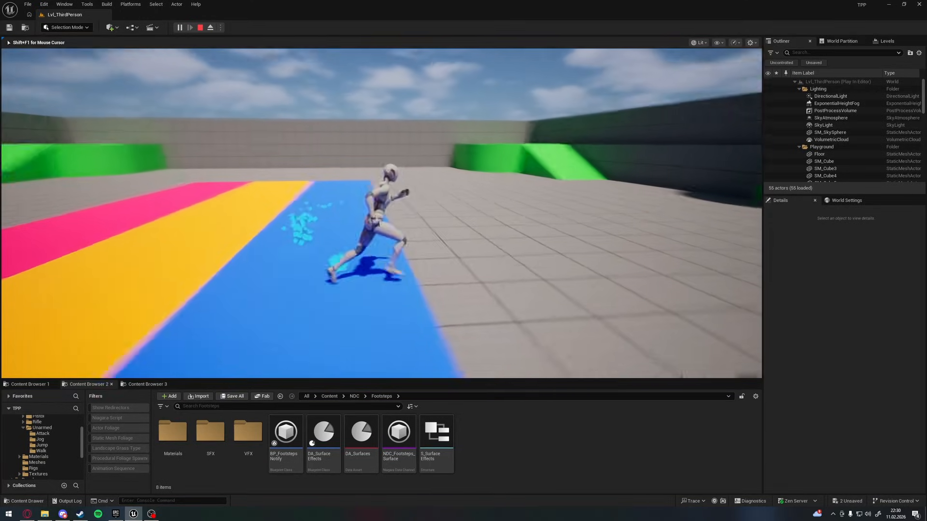
pyautogui.press('w')
pyautogui.press('a')
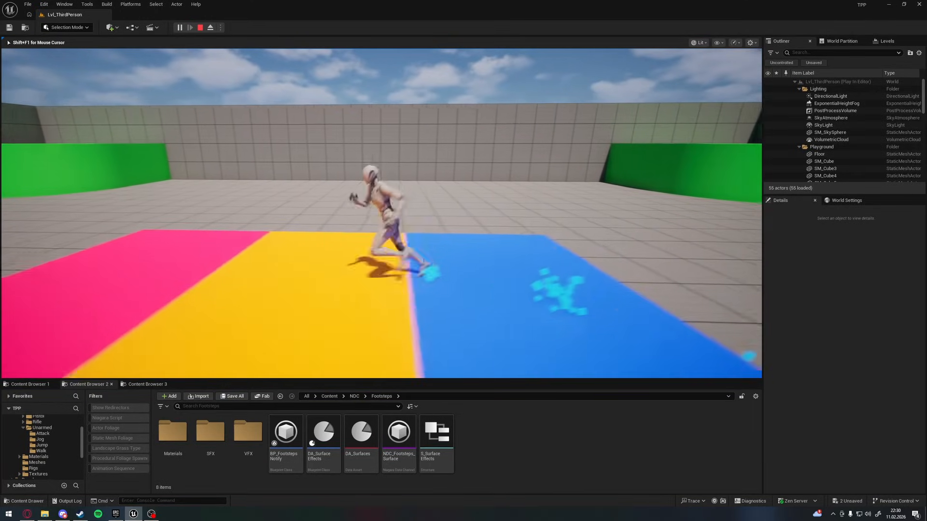
pyautogui.press('s')
pyautogui.press('a')
pyautogui.press('a')
pyautogui.press('w')
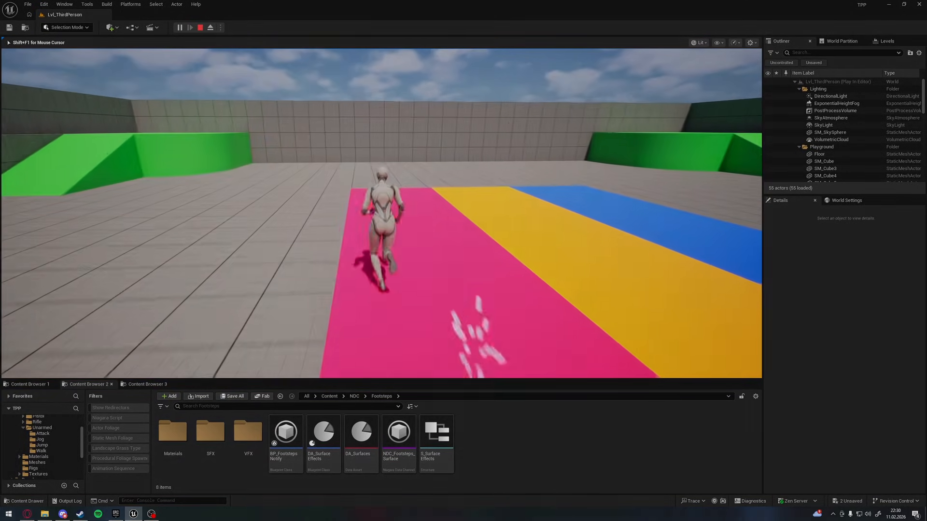